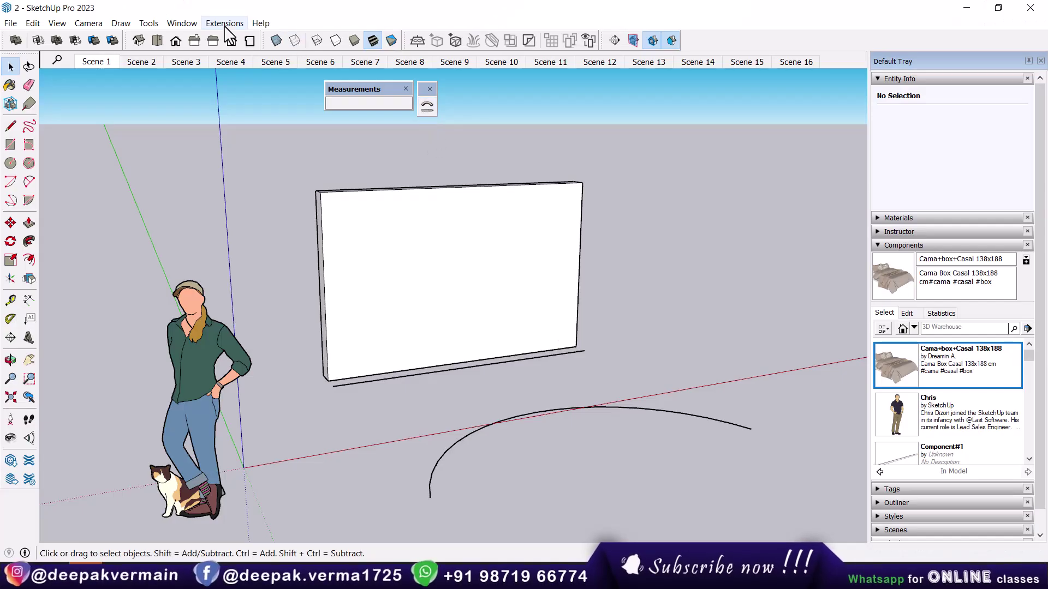
Search the extension store for the Shape Bender extension, then close the store
left_click(225, 23)
left_click(327, 11)
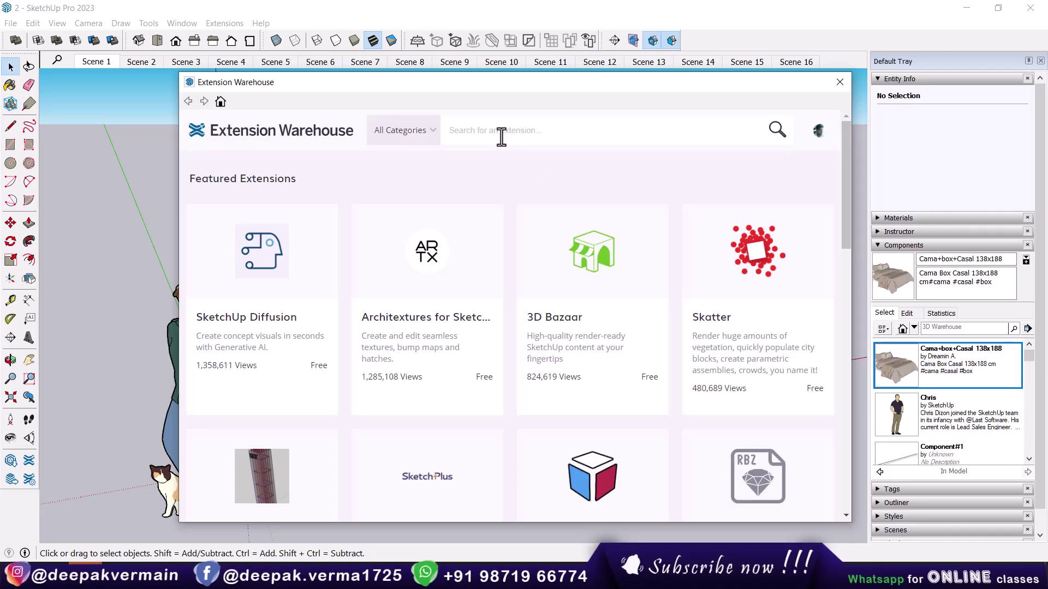
type("shape be")
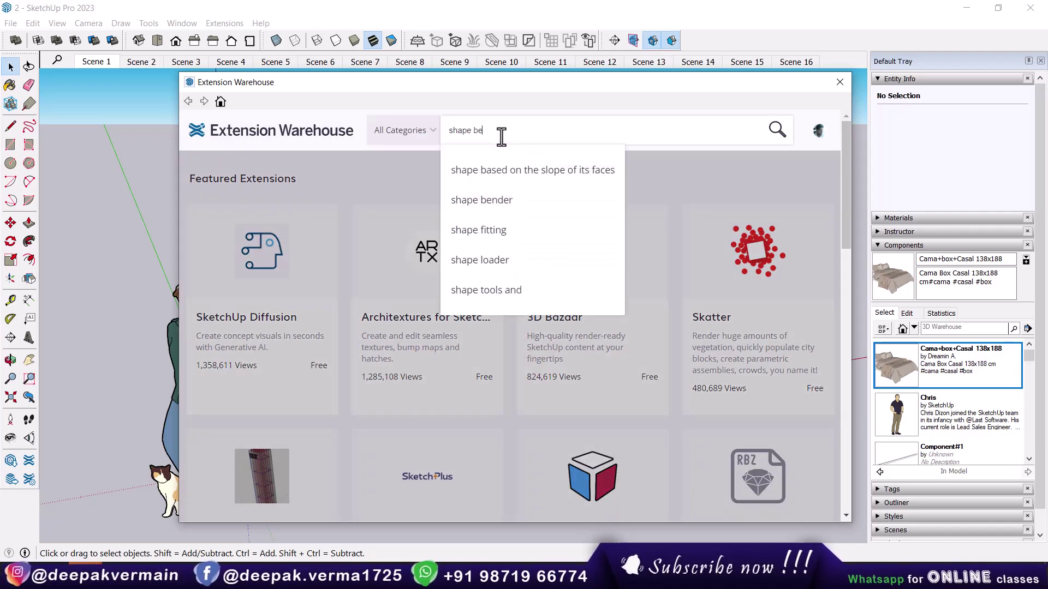
type("nder")
key("Return")
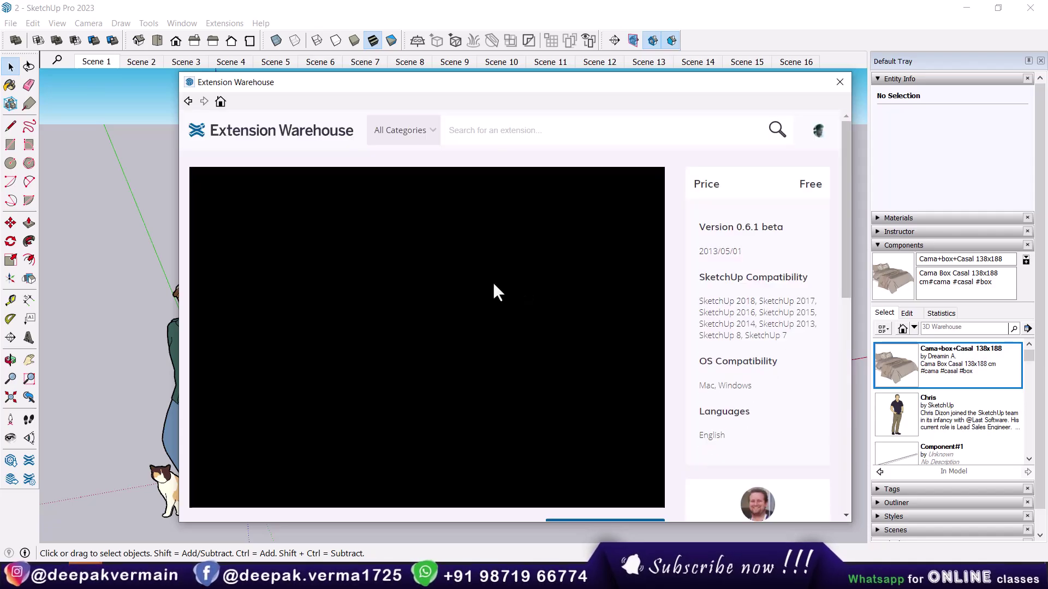
scroll(492, 283, "down", 3)
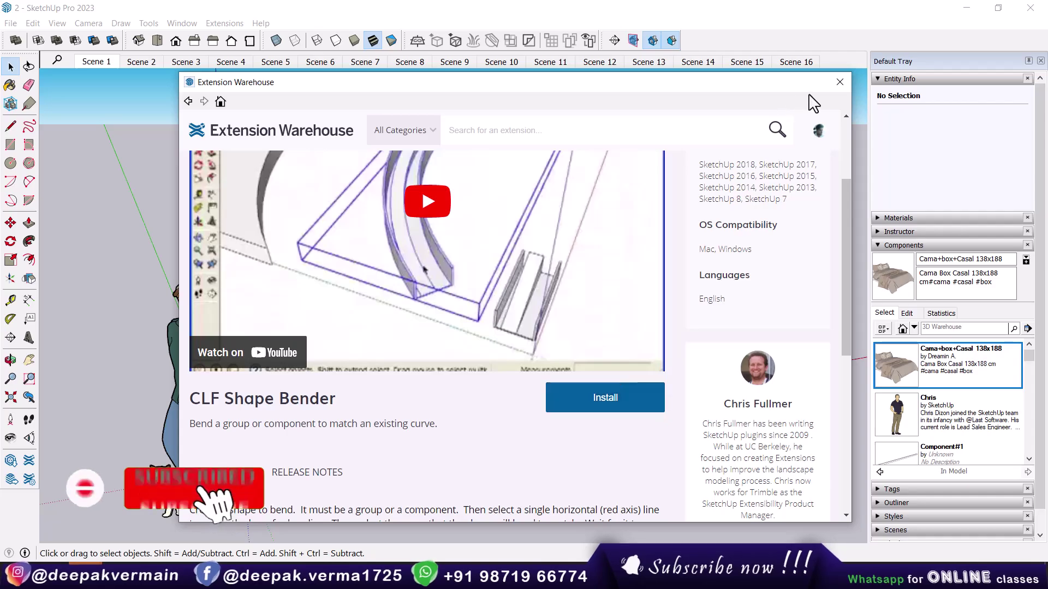
left_click(838, 82)
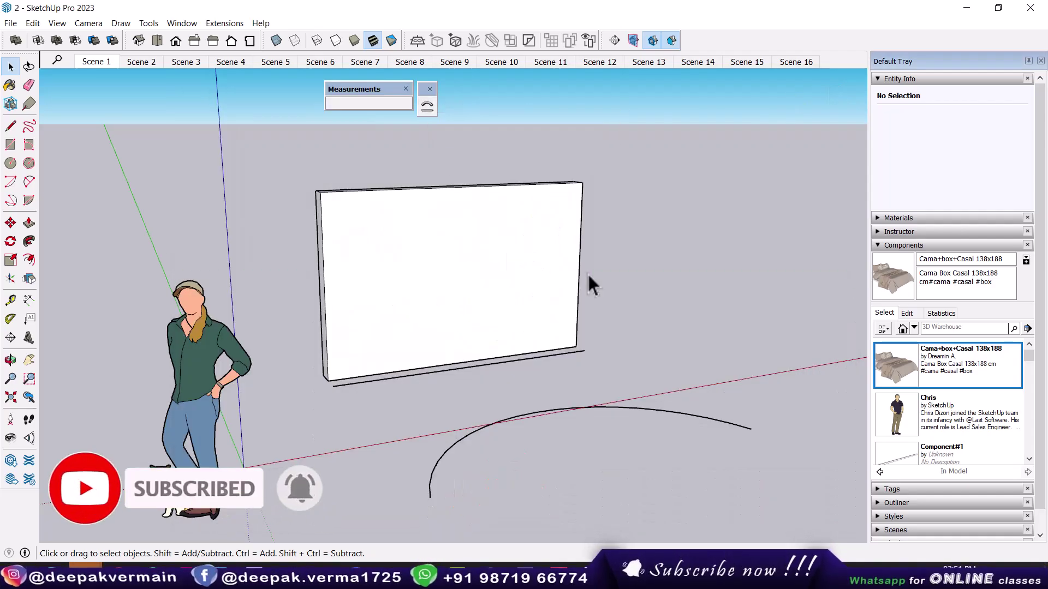
Inspect the wall, its base line and the ground arc, leaving the wall panel selected
mouse_move(604, 264)
middle_mouse_down()
mouse_move(576, 286)
mouse_move(565, 276)
middle_mouse_up()
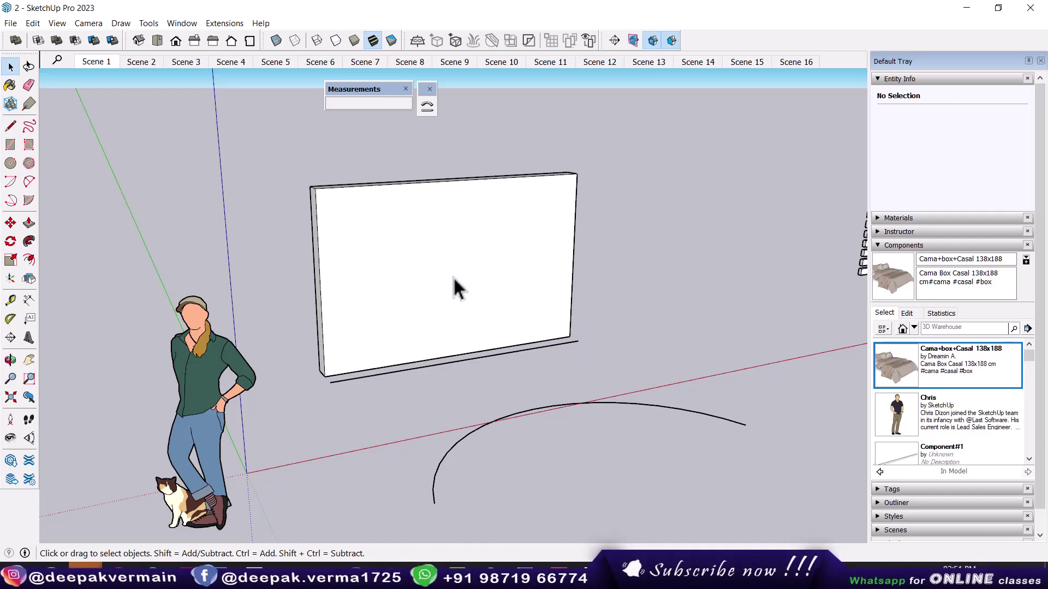
left_click(415, 257)
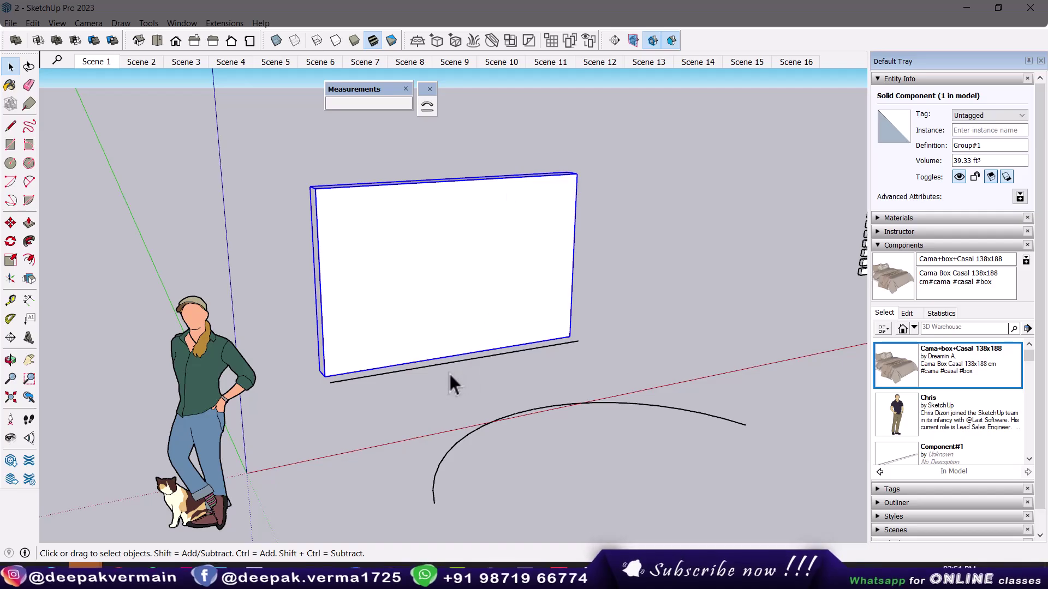
left_click(328, 382)
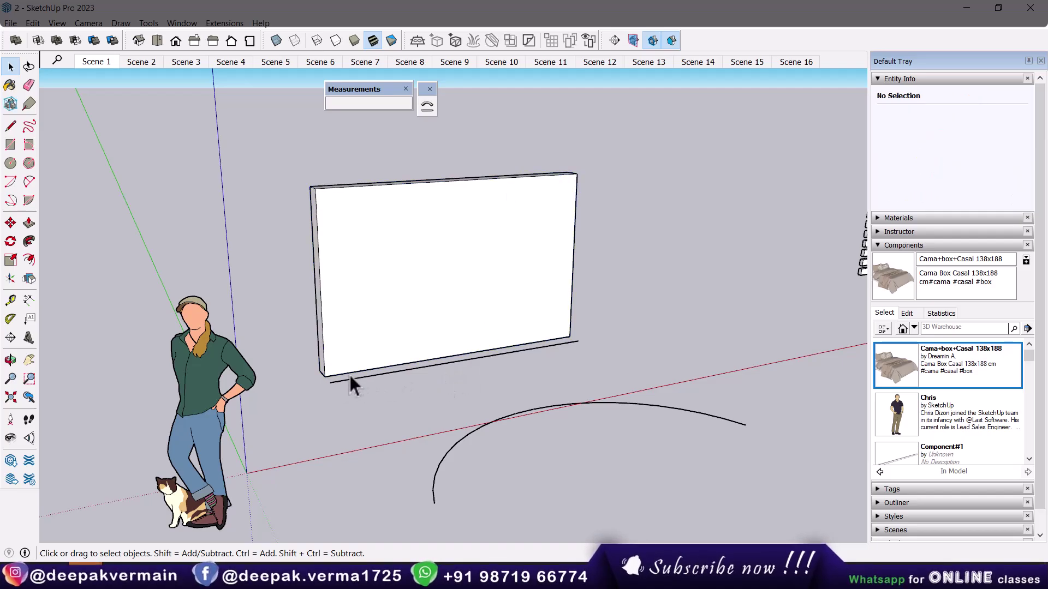
left_click(330, 382)
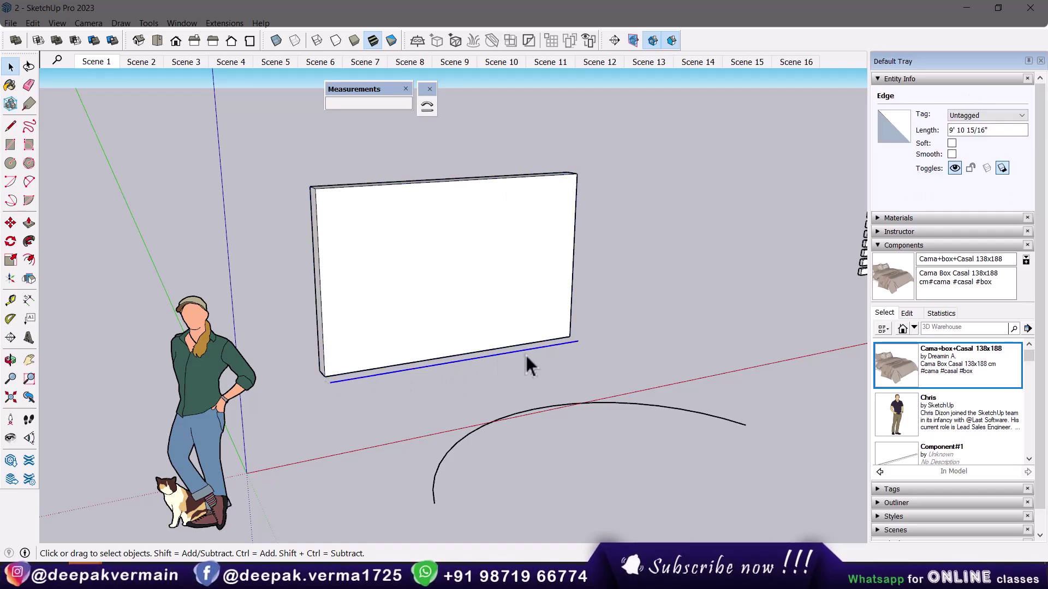
left_click(519, 413)
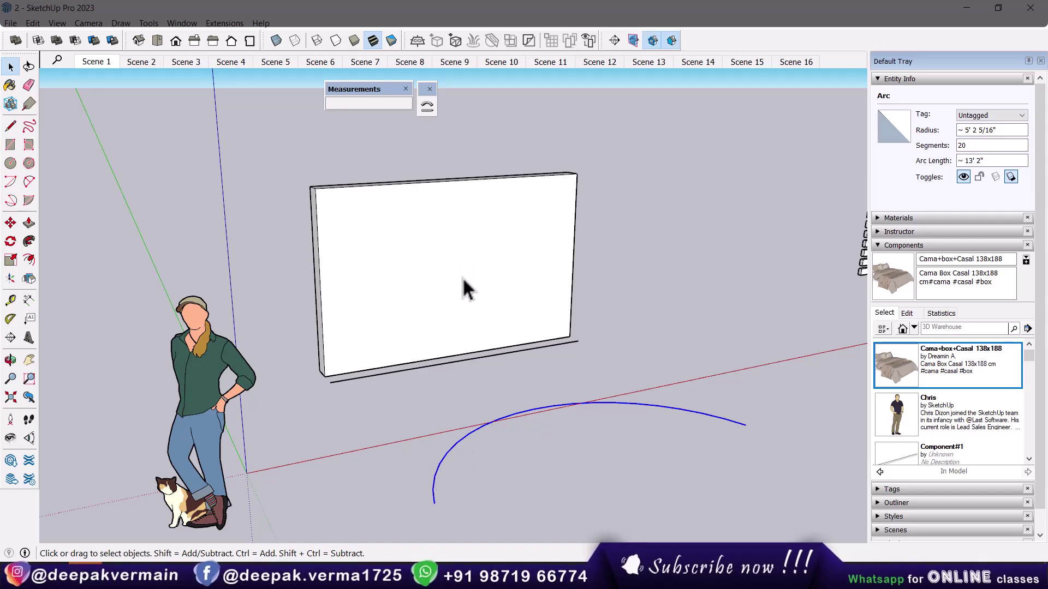
left_click(413, 245)
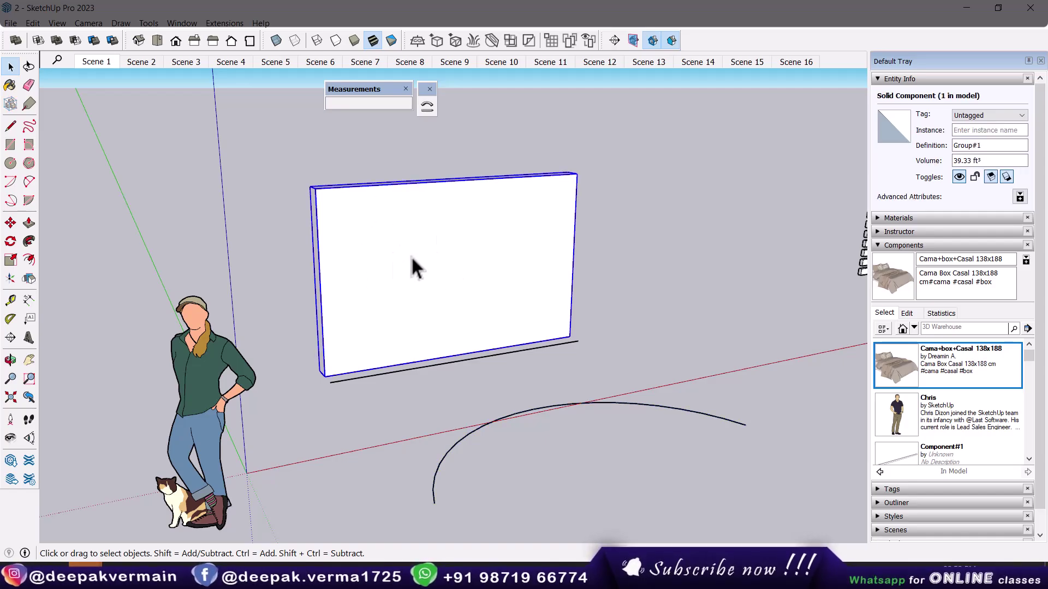
Shape Bender the wall along the ground arc, using its base line as the straight reference
left_click(427, 106)
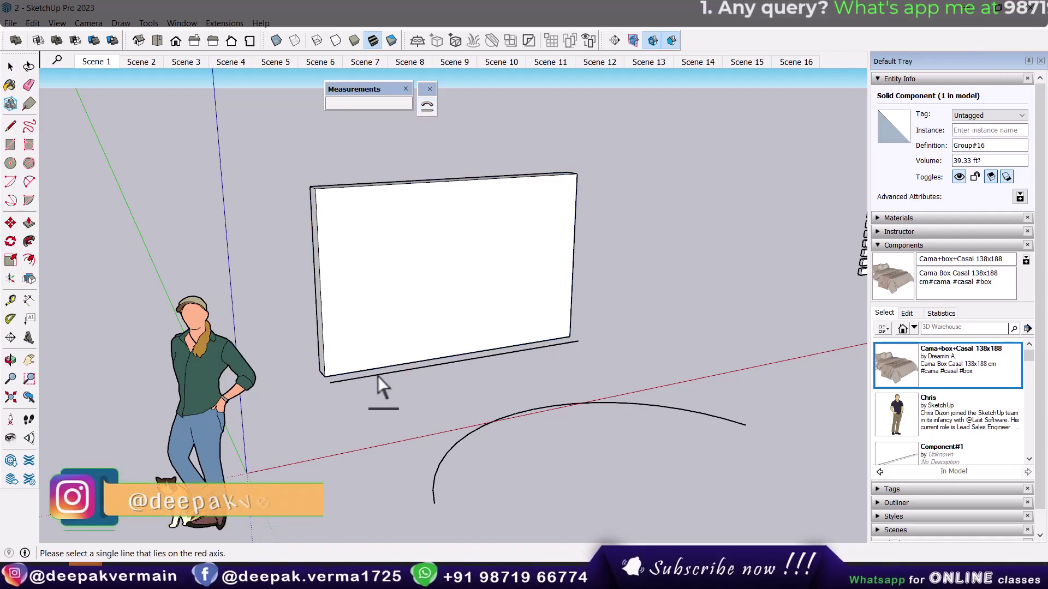
left_click(356, 378)
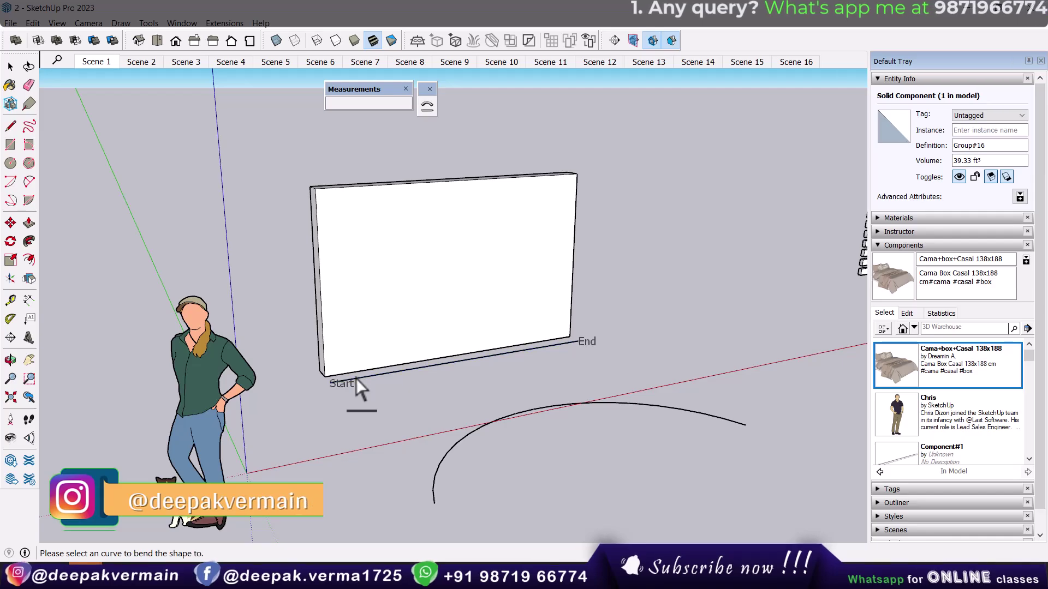
left_click(468, 430)
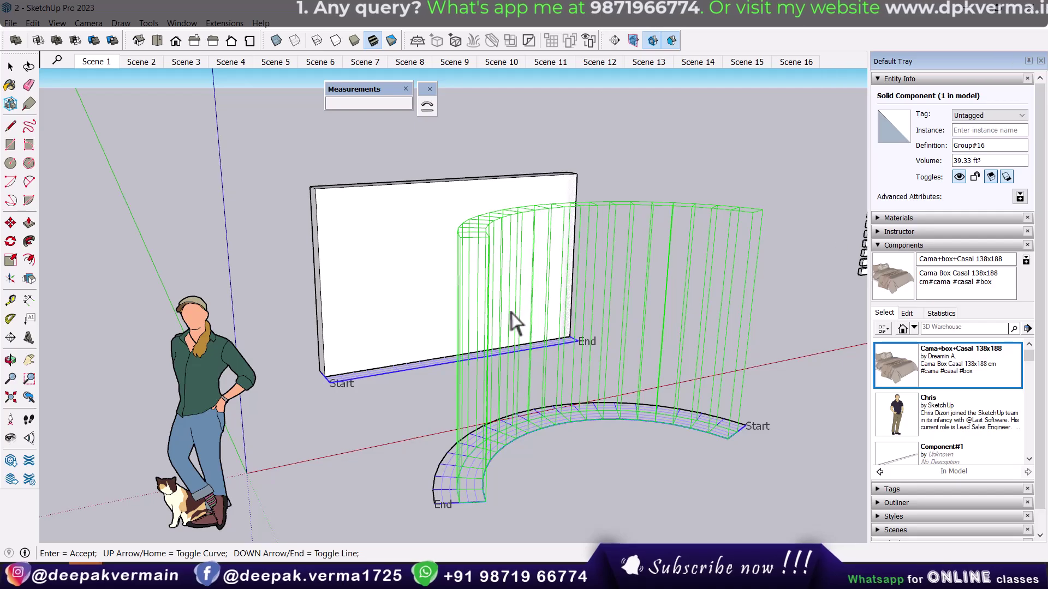
key("Return")
Orbit around the new curved wall and select the line under the flat board
mouse_move(545, 369)
middle_mouse_down()
mouse_move(328, 435)
mouse_move(124, 402)
mouse_move(435, 388)
mouse_move(564, 394)
middle_mouse_up()
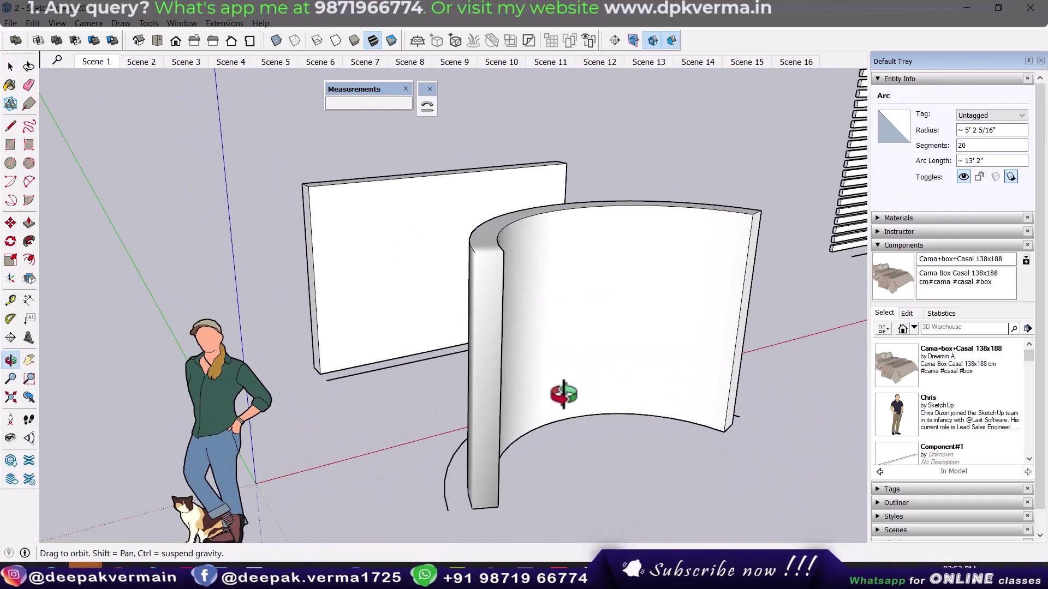
key("space")
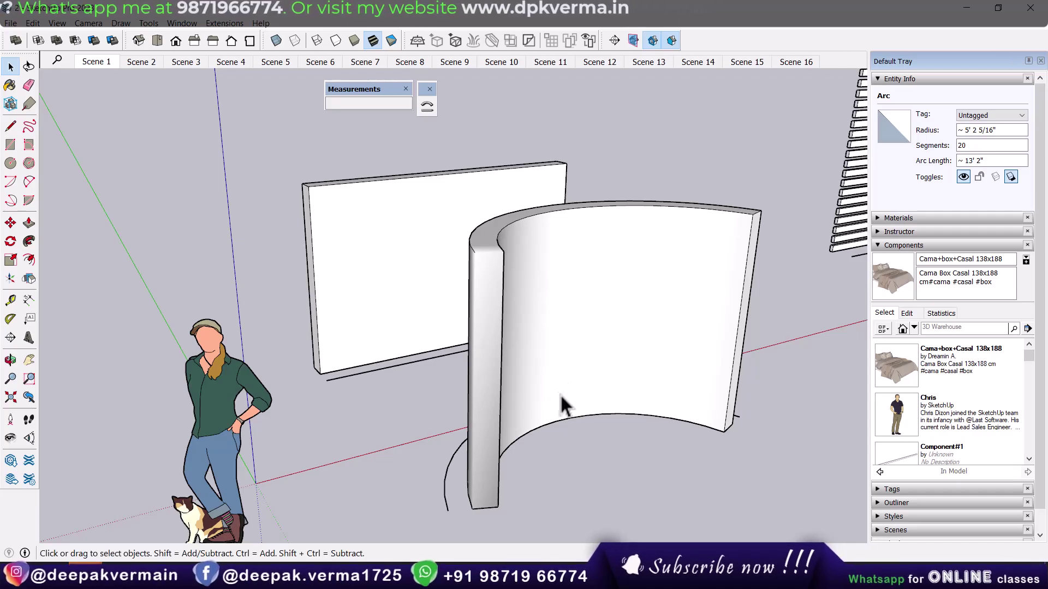
mouse_move(517, 404)
middle_mouse_down()
mouse_move(526, 404)
mouse_move(448, 400)
middle_mouse_up()
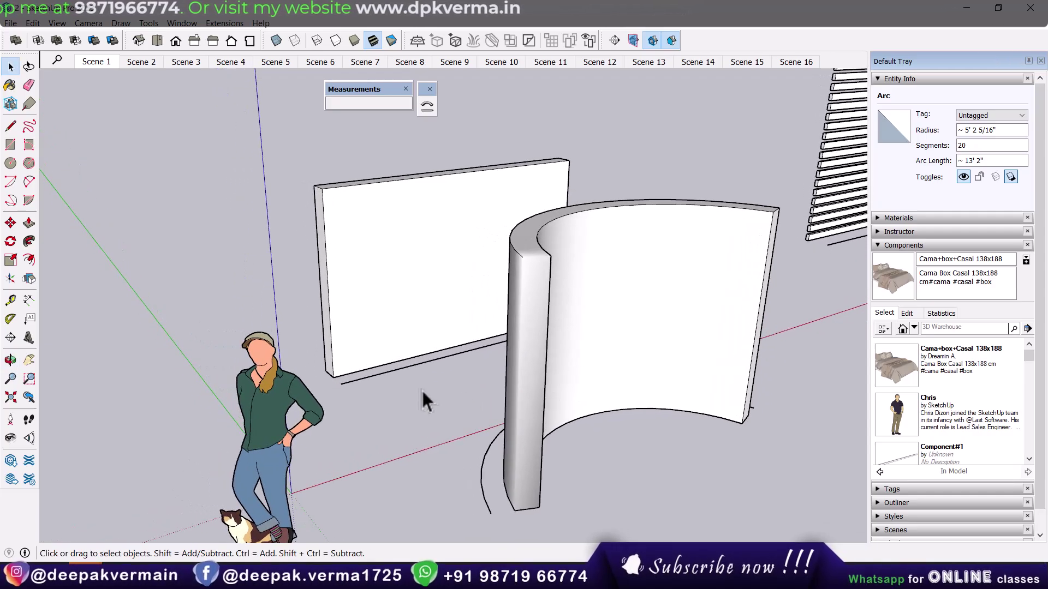
left_click(375, 375)
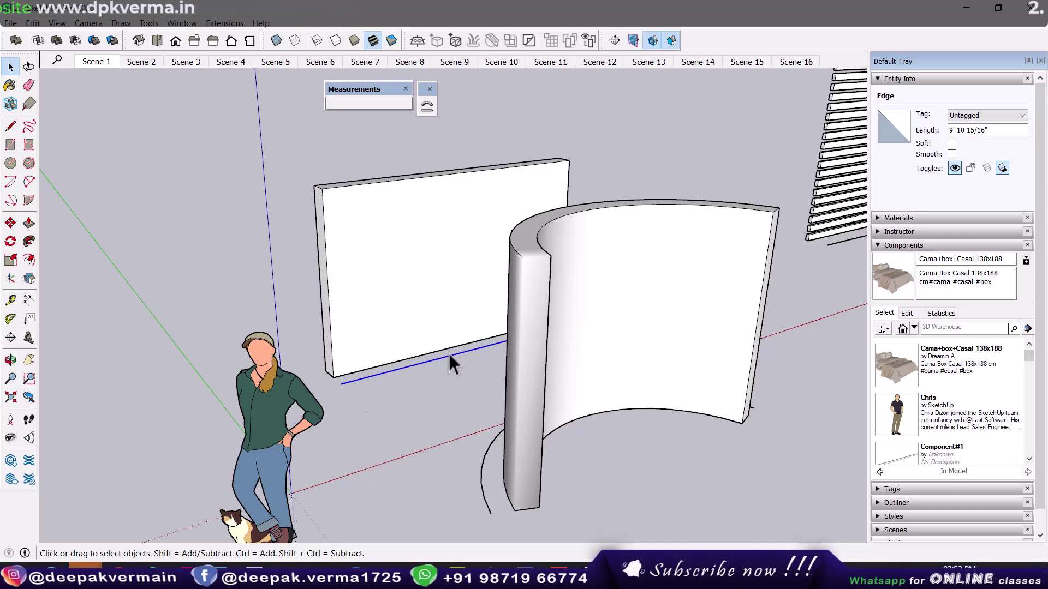
left_click(790, 64)
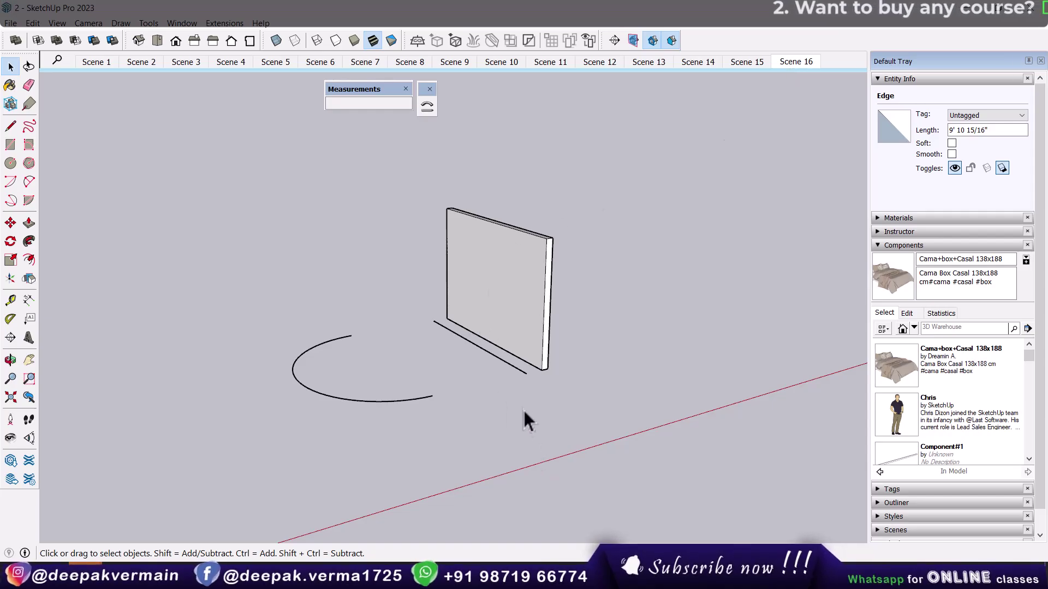
left_click(514, 371)
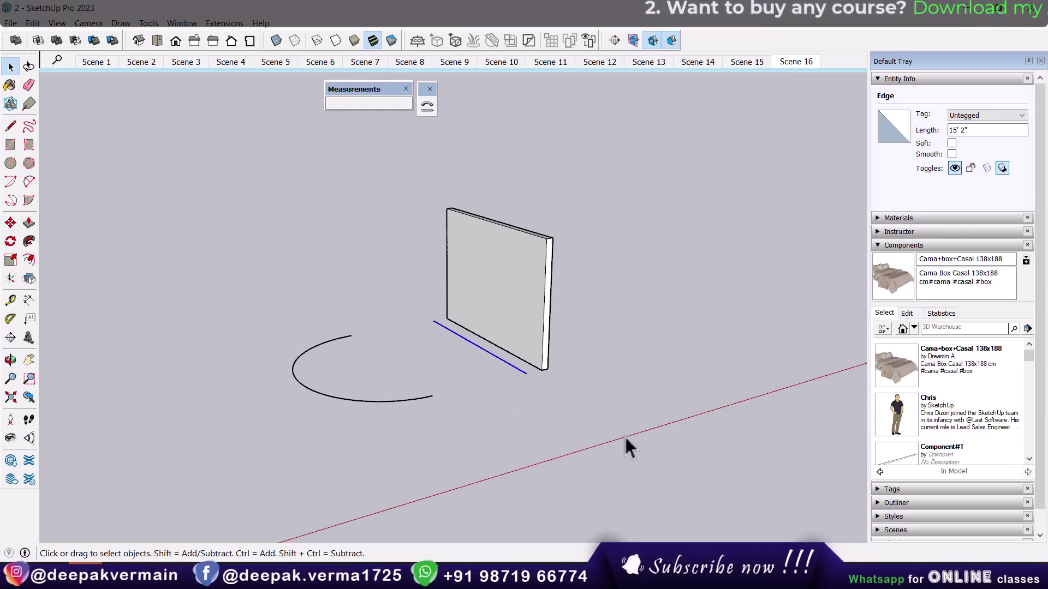
left_click(571, 441)
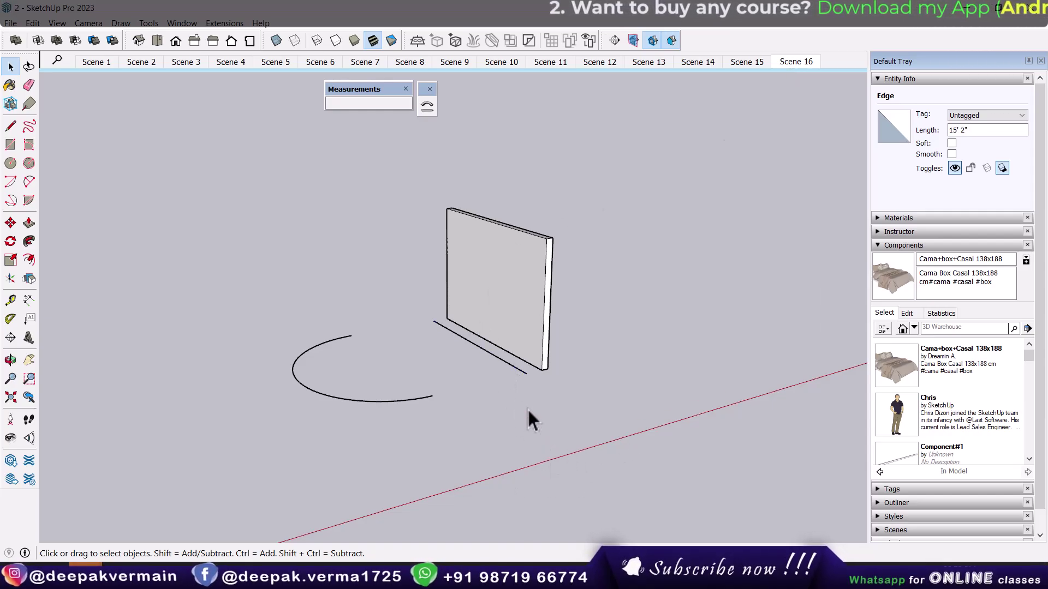
left_click(515, 276)
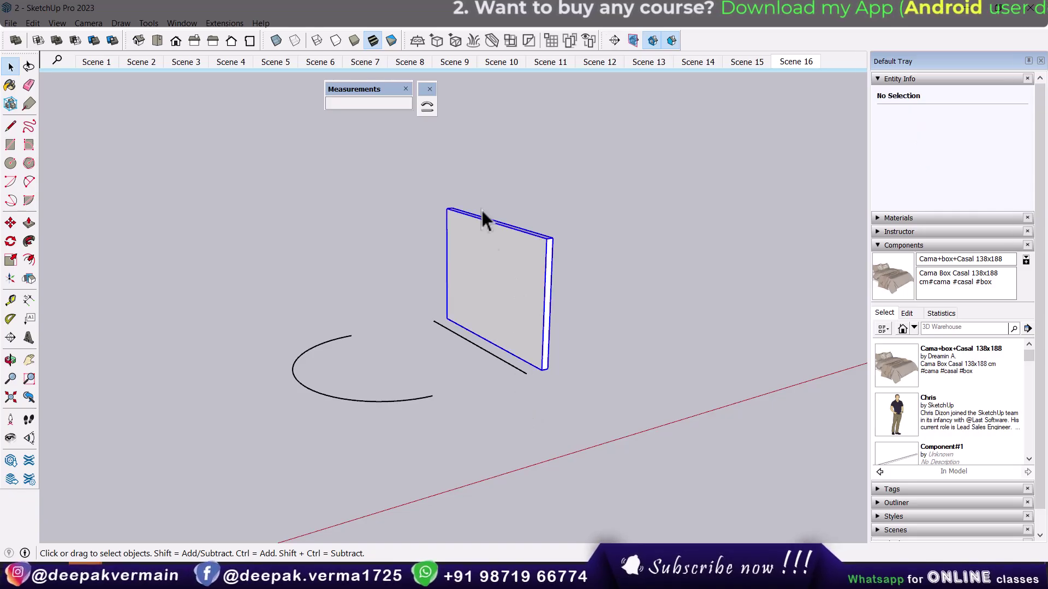
left_click(427, 107)
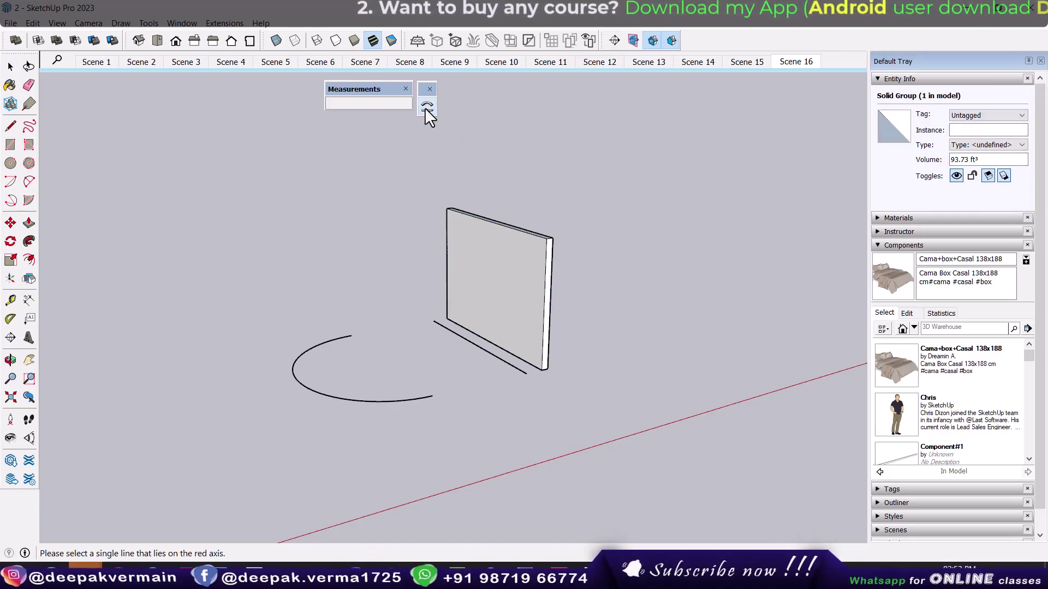
left_click(466, 340)
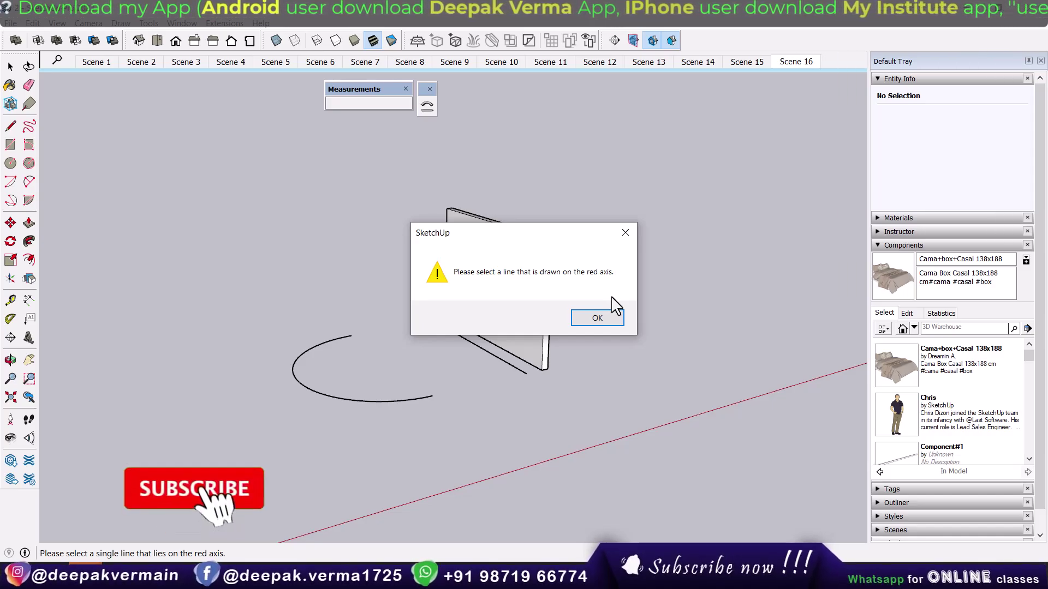
left_click(597, 318)
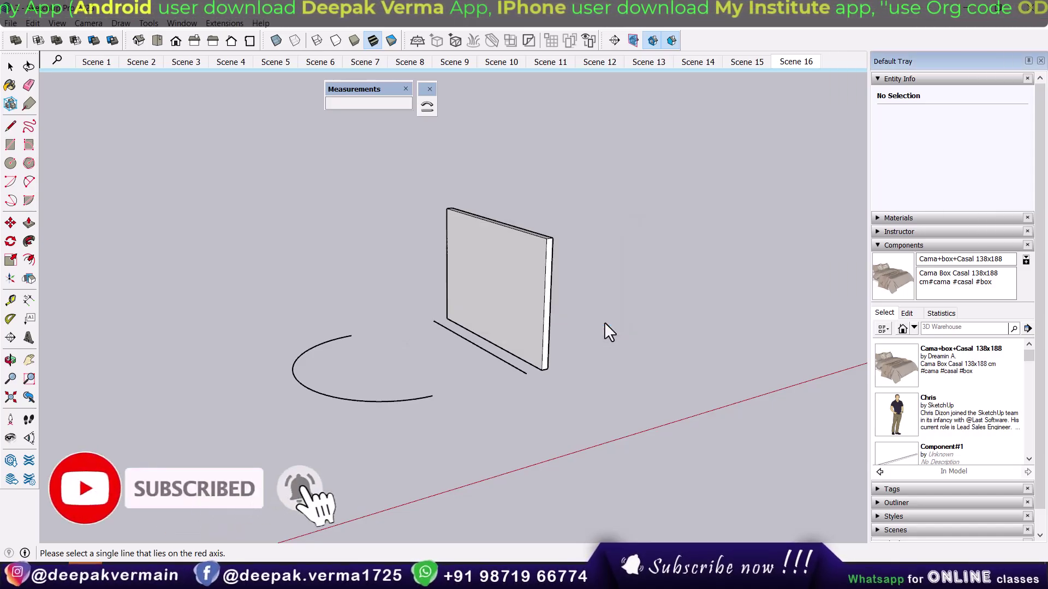
left_click(93, 64)
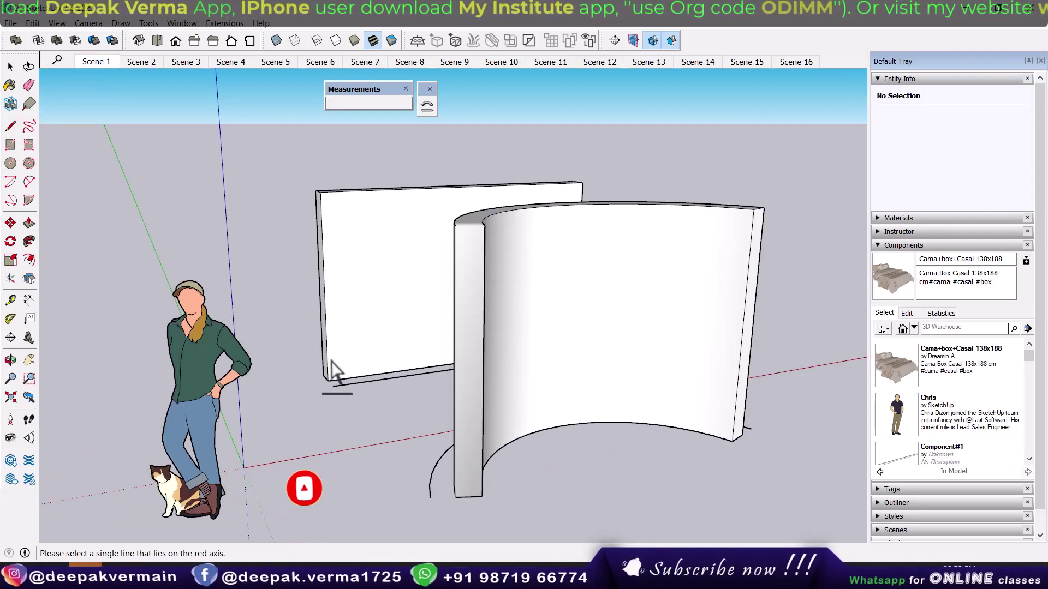
Go to Scene 2 and select the horizontal slat panel
left_click(139, 63)
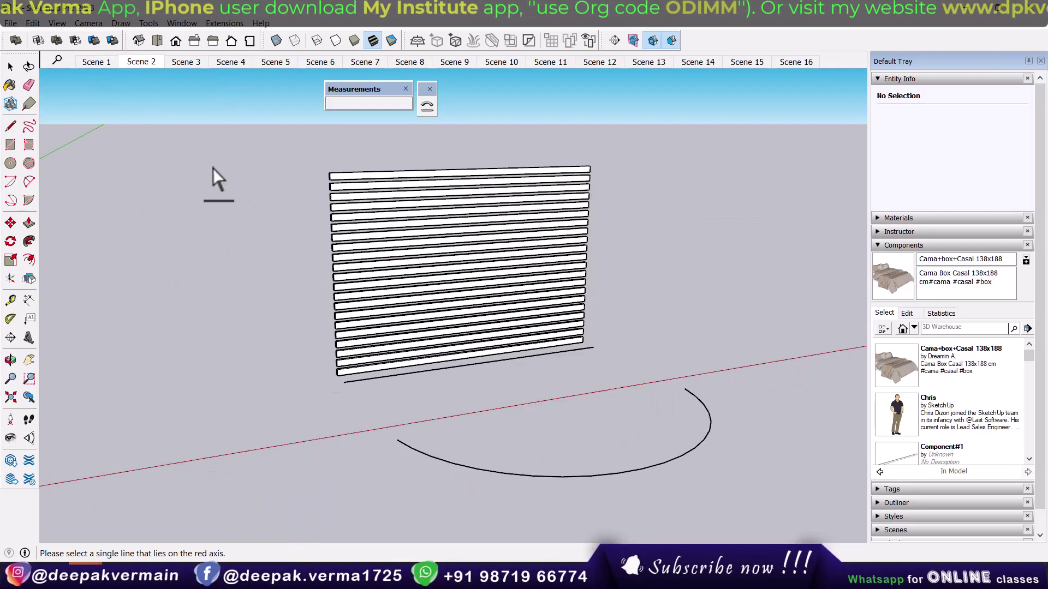
key("space")
left_click(469, 293)
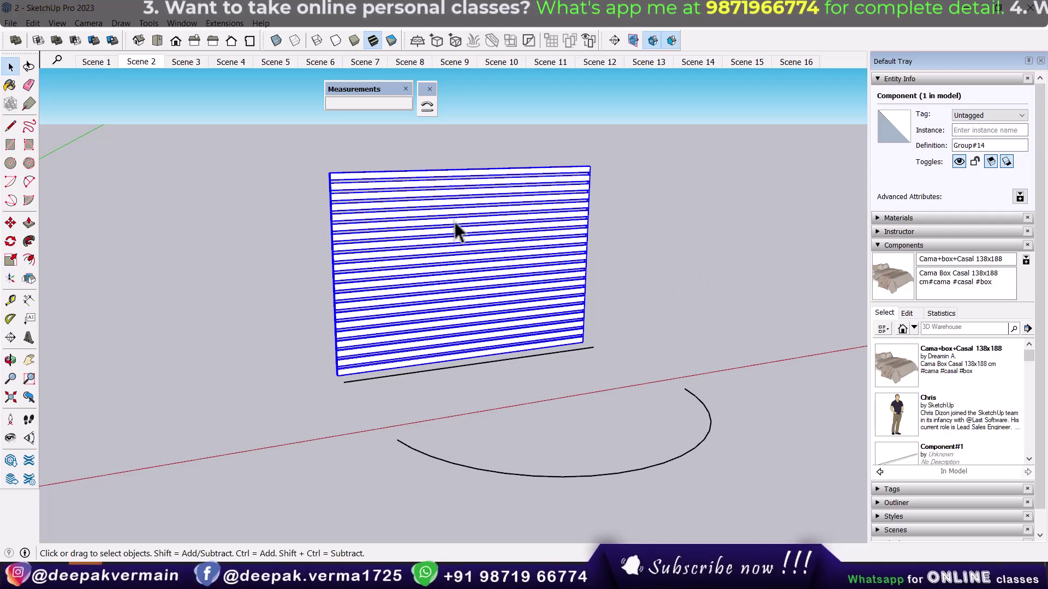
Bend the horizontal slat panel along its arc via the base line, then show Scene 3
left_click(426, 105)
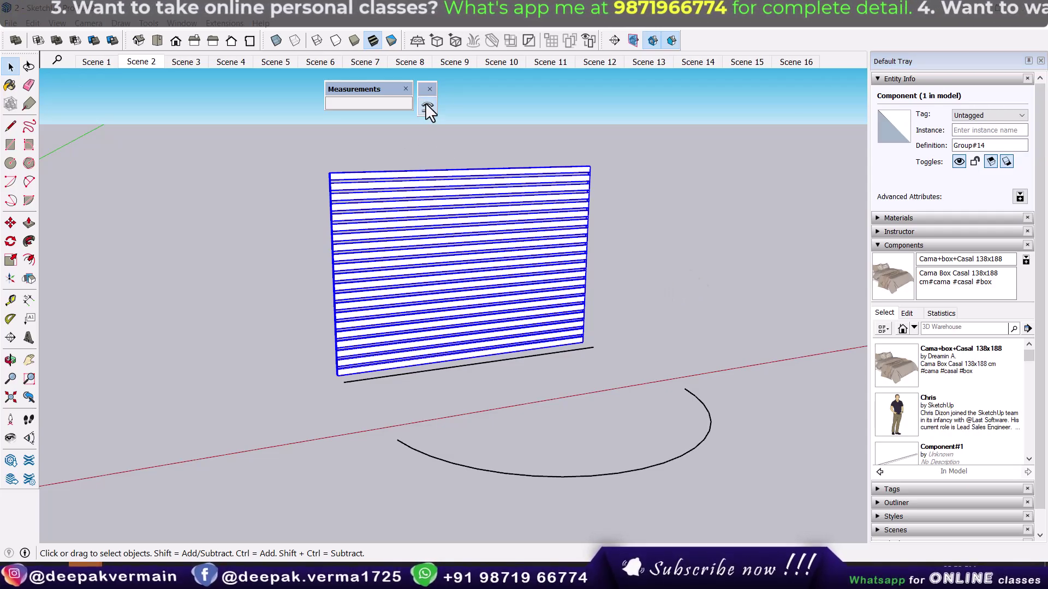
left_click(517, 357)
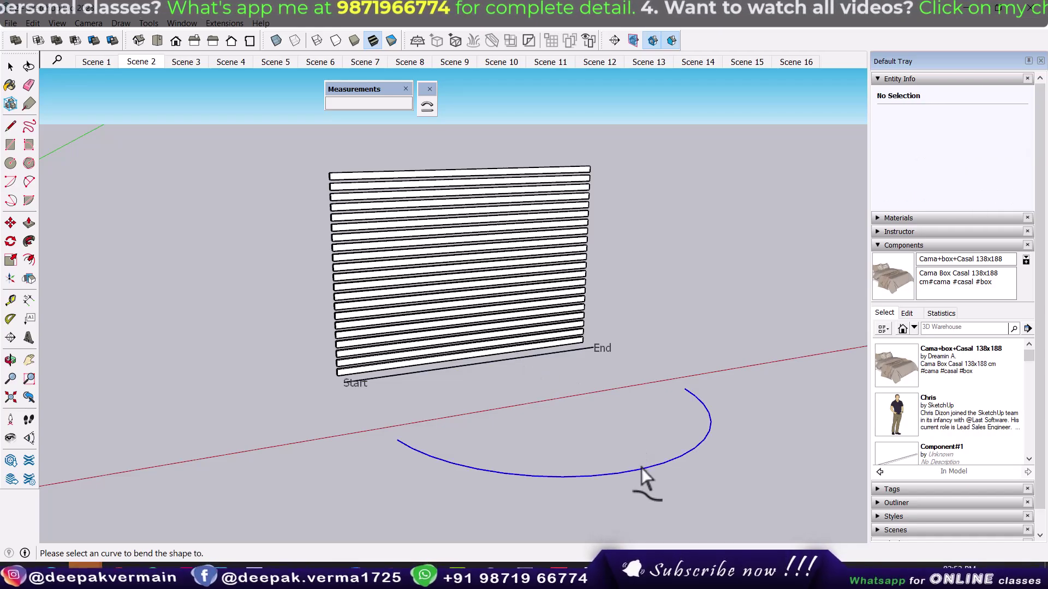
left_click(641, 467)
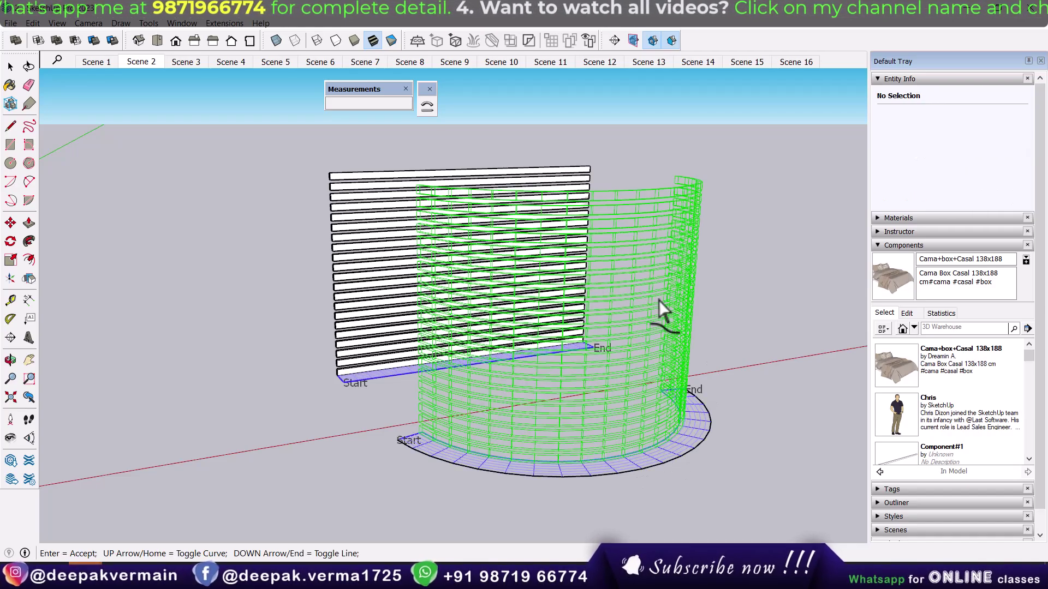
key("Return")
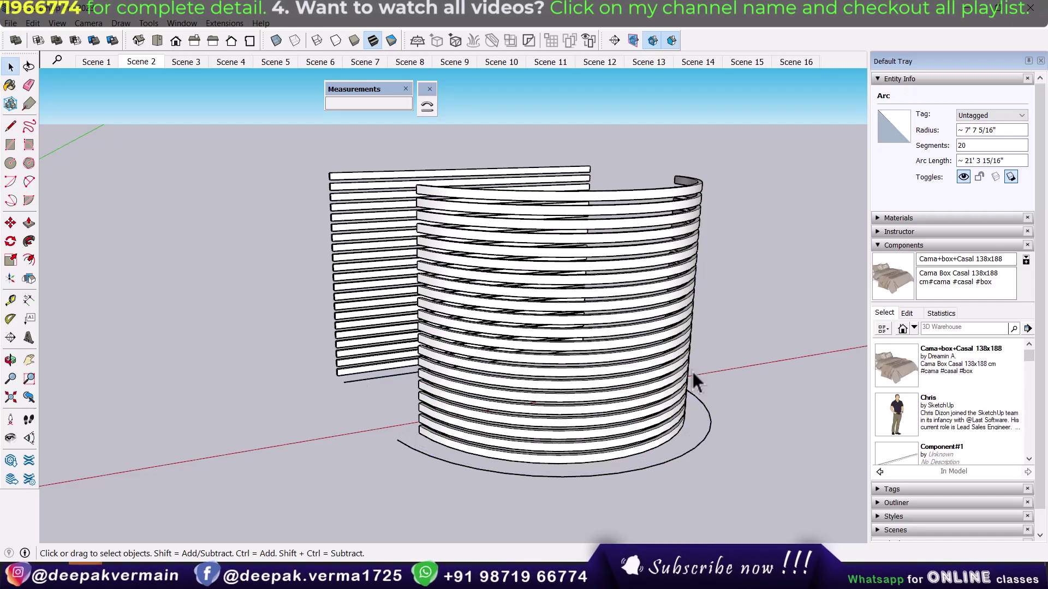
mouse_move(692, 368)
middle_mouse_down()
mouse_move(426, 357)
mouse_move(606, 374)
mouse_move(713, 420)
middle_mouse_up()
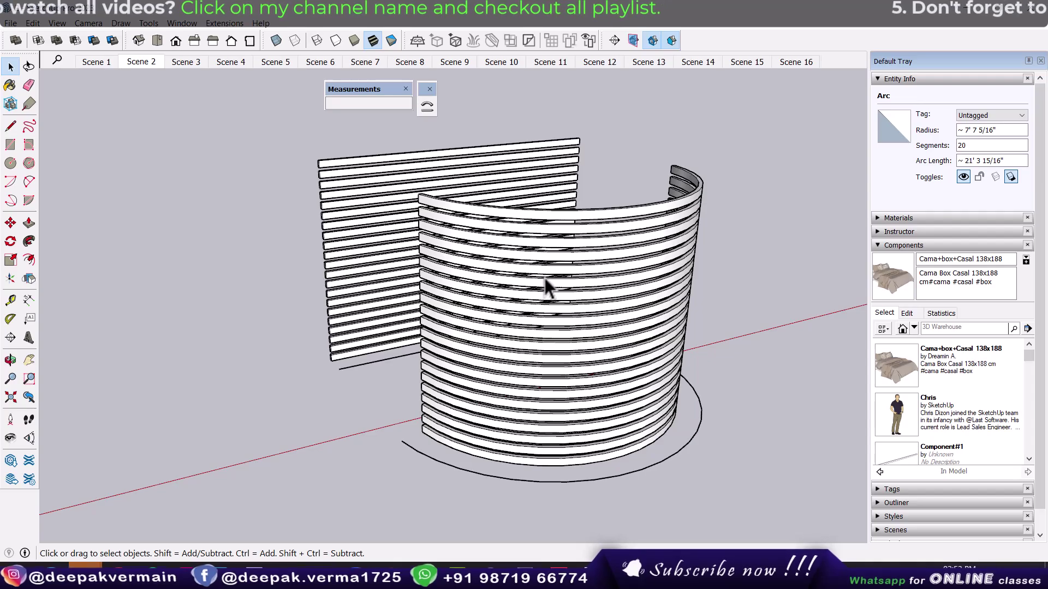
left_click(195, 64)
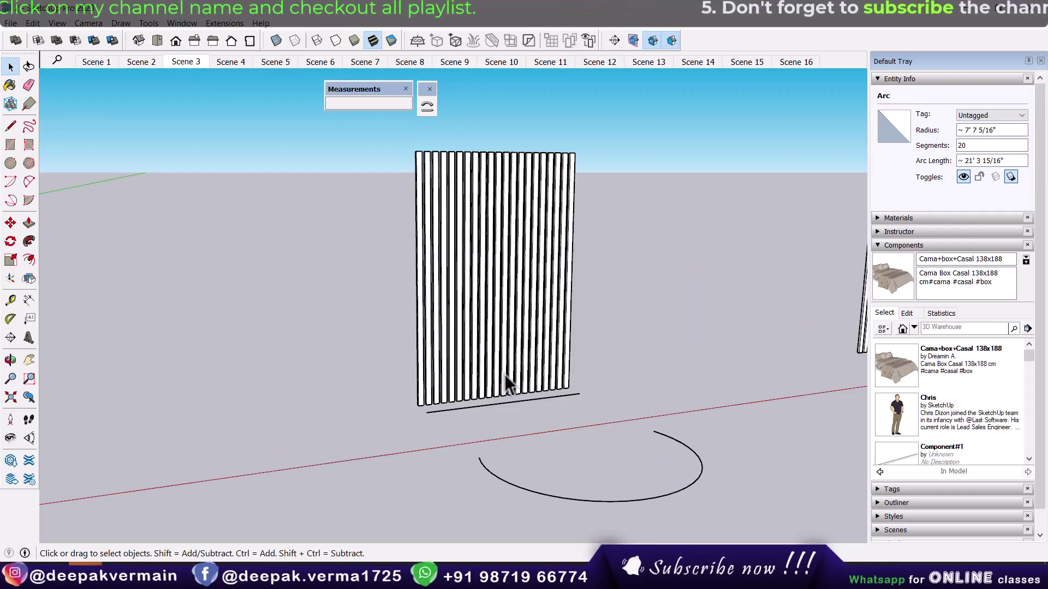
Make a first trial bend of the vertical slat panel along the arc
left_click(495, 296)
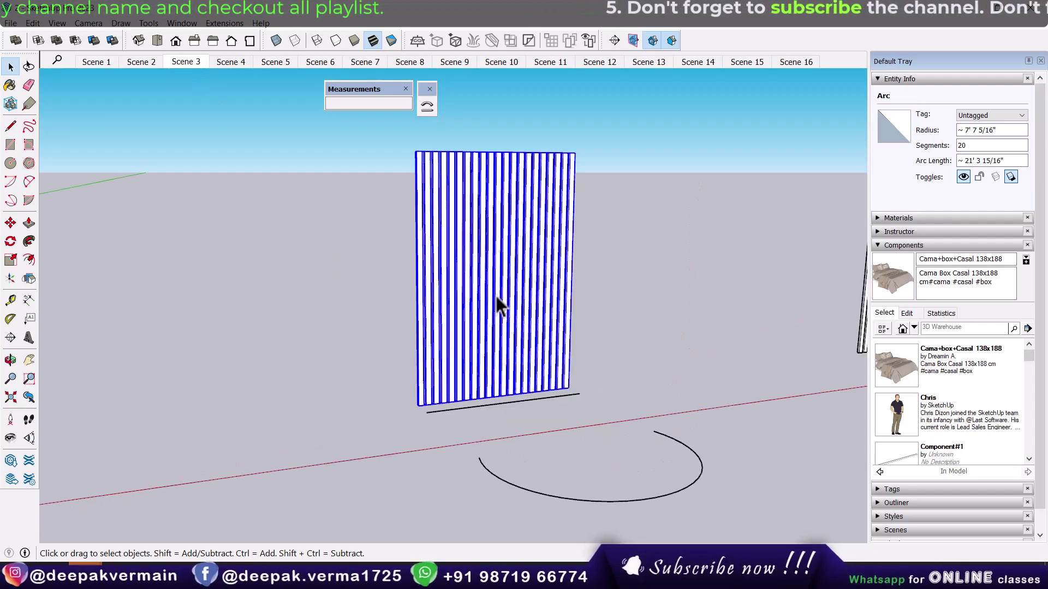
left_click(421, 111)
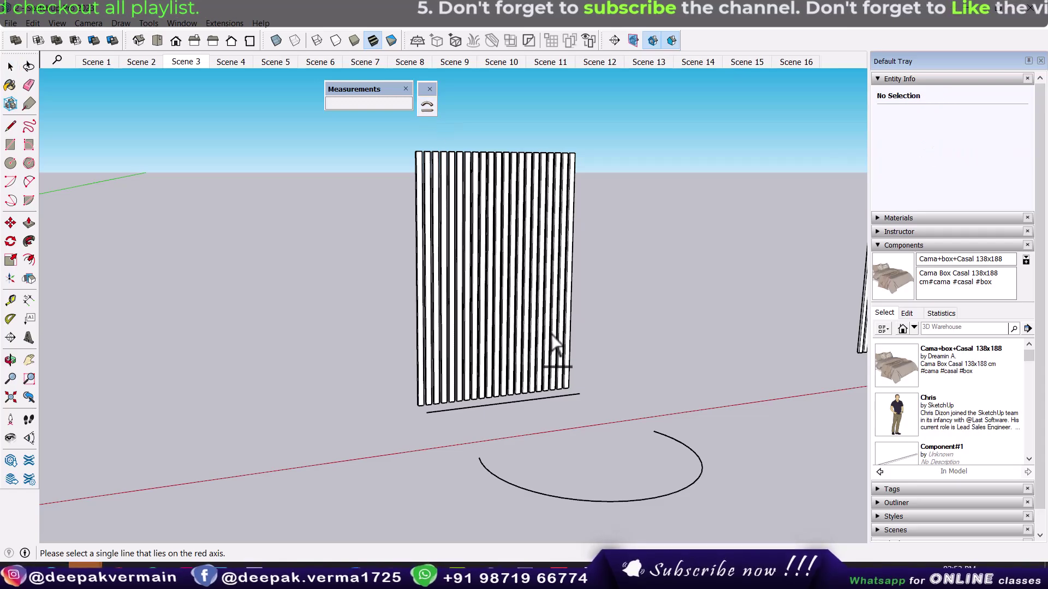
left_click(515, 400)
left_click(685, 484)
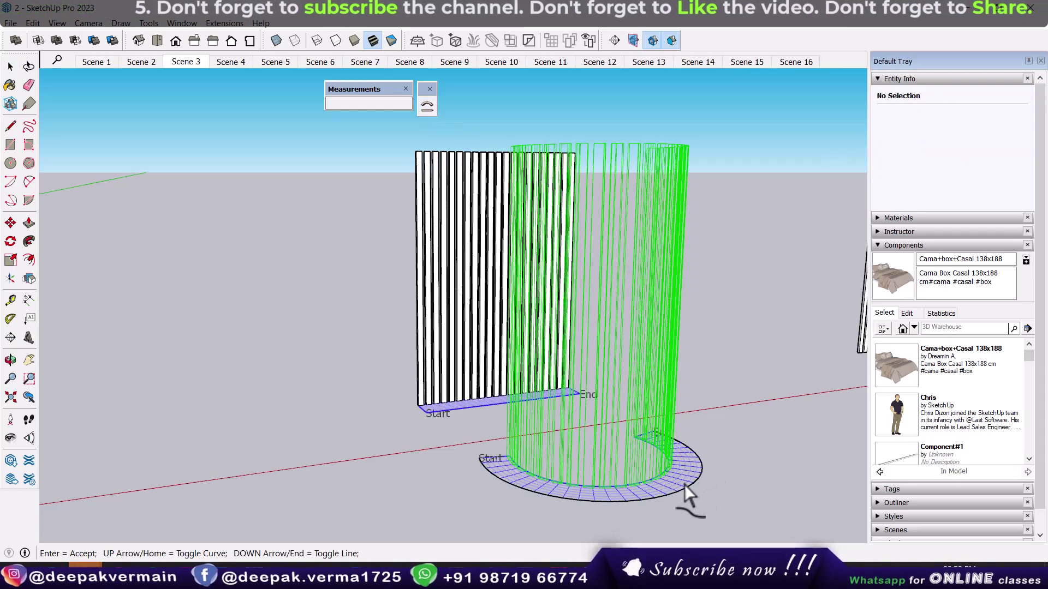
left_click(688, 493)
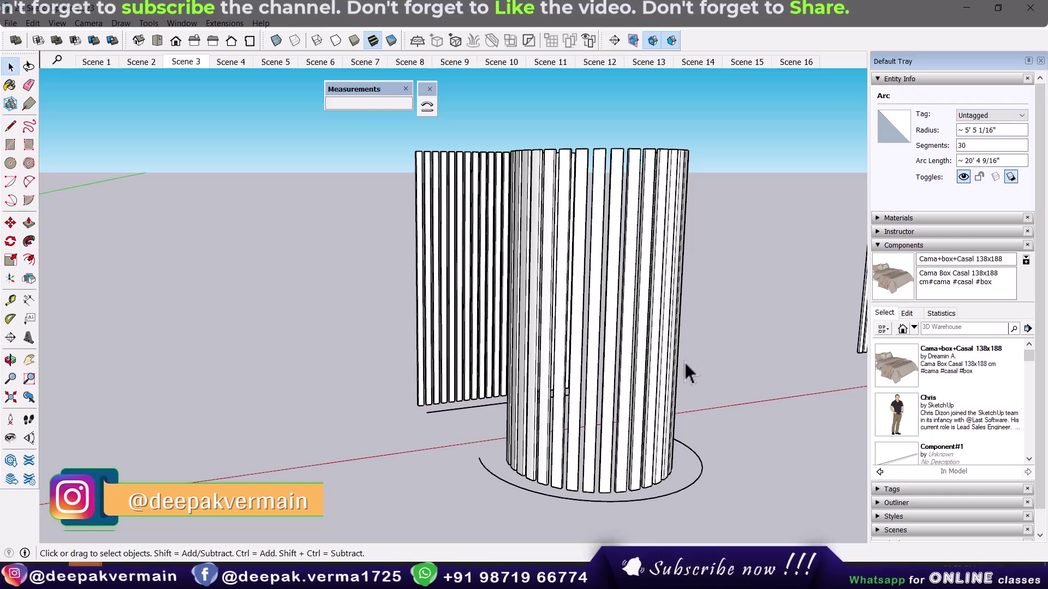
mouse_move(686, 367)
middle_mouse_down()
mouse_move(679, 489)
mouse_move(628, 458)
middle_mouse_up()
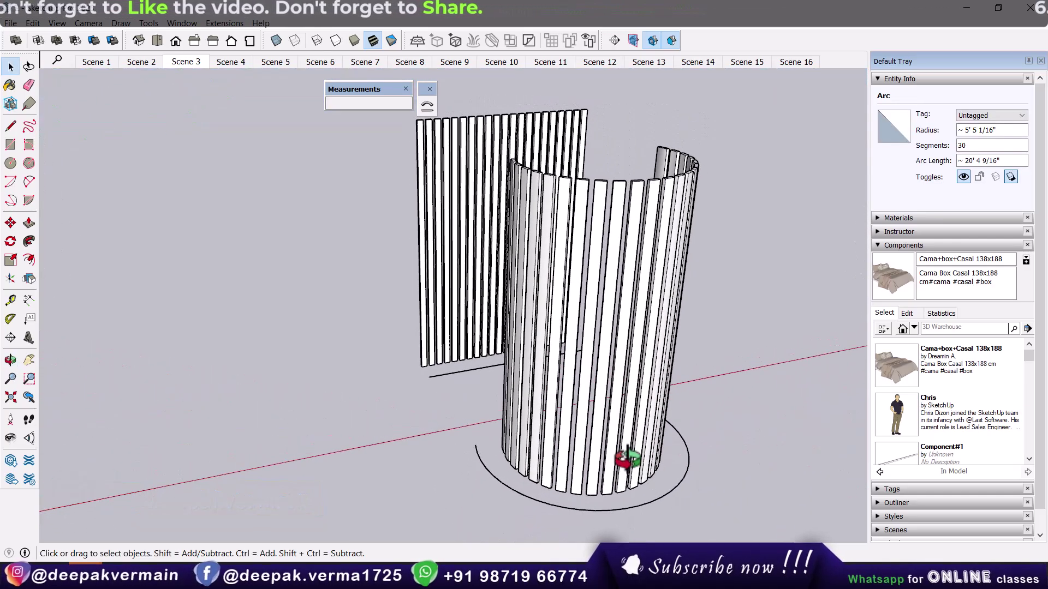
Undo the trial and redo the bend with the direction flipped, accepting the curved slat wall
key("ctrl+z")
left_click(488, 215)
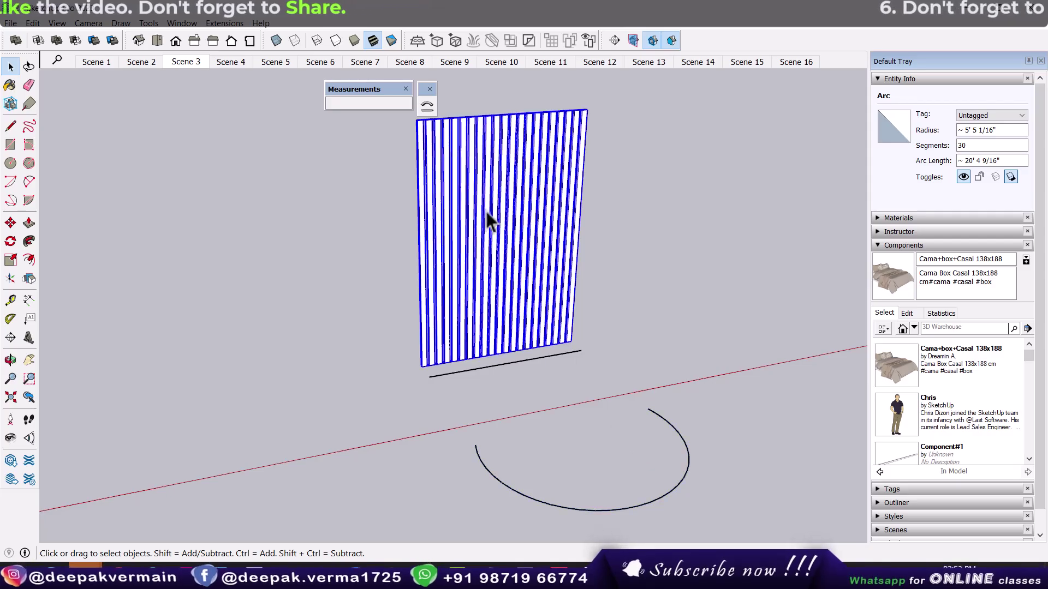
left_click(426, 106)
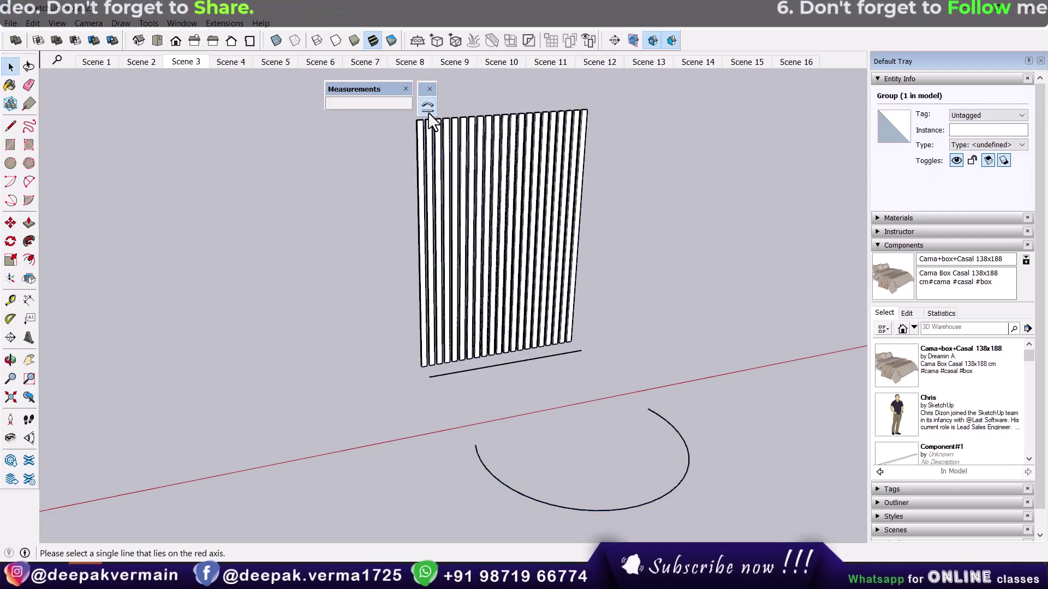
left_click(503, 364)
left_click(665, 489)
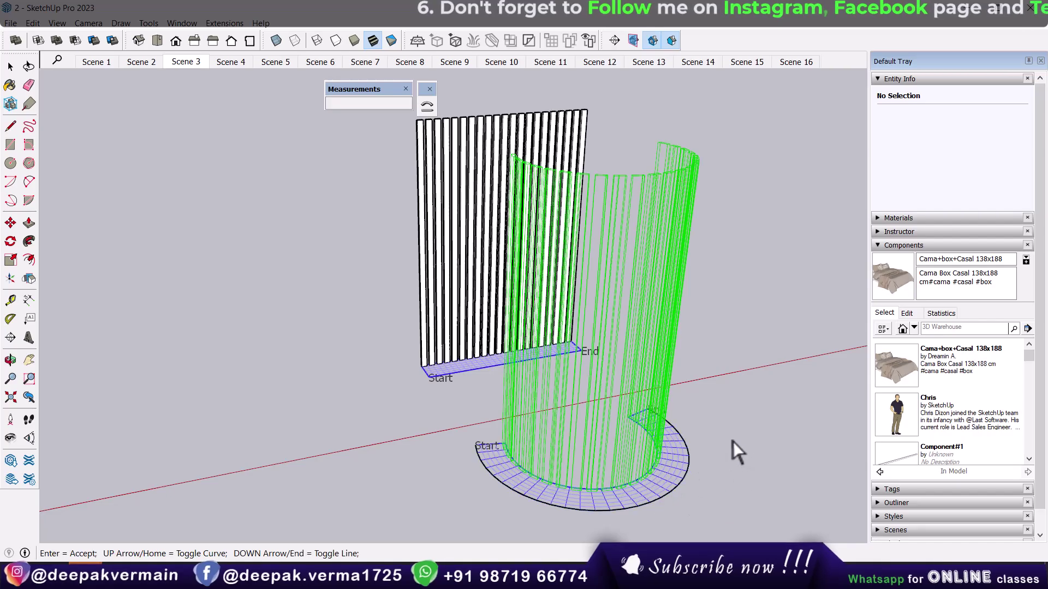
key("Up")
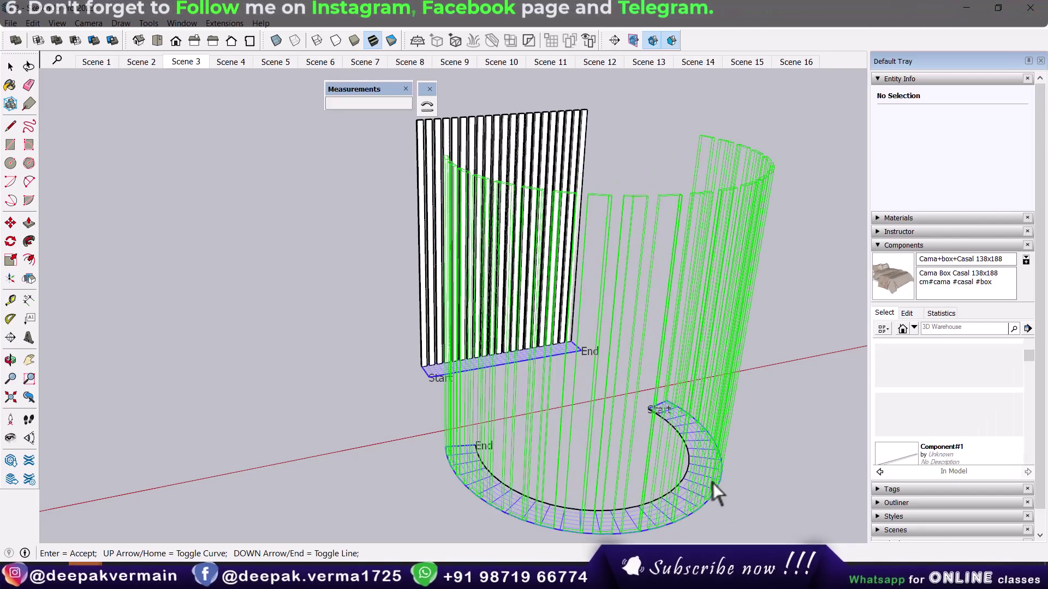
key("Return")
mouse_move(650, 456)
middle_mouse_down()
mouse_move(414, 424)
mouse_move(626, 463)
mouse_move(468, 401)
middle_mouse_up()
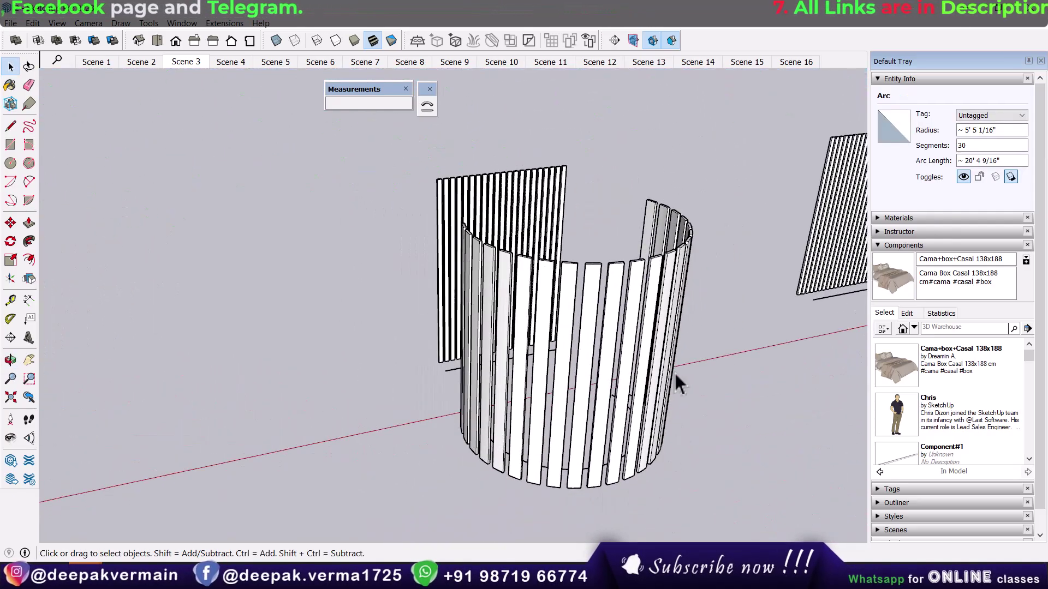
scroll(545, 481, "up", 3)
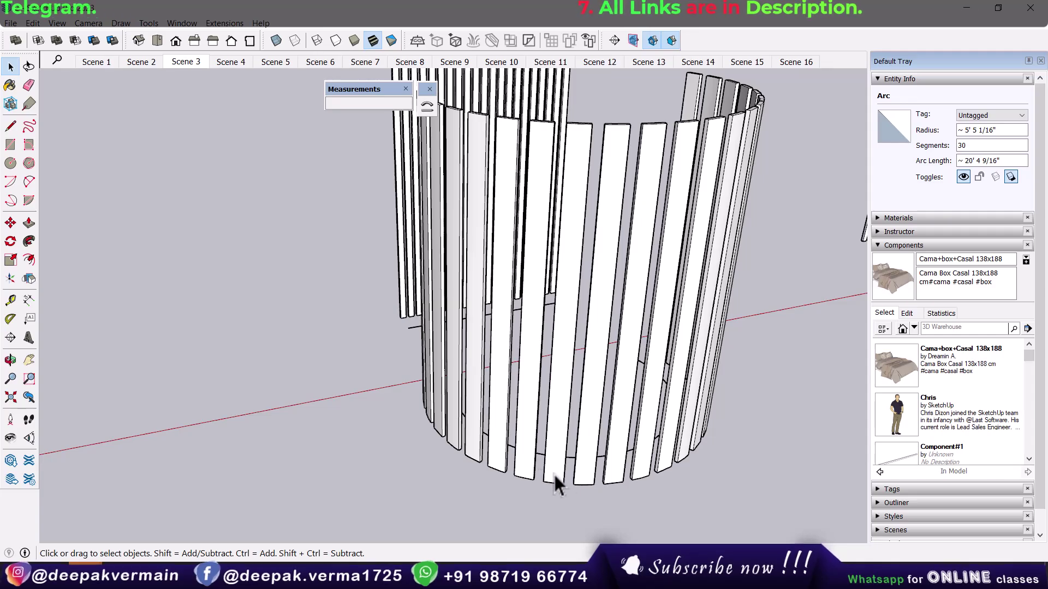
In Scene 4, bend the thin slat panel from its base line onto the small arc
left_click(225, 61)
left_click(483, 284)
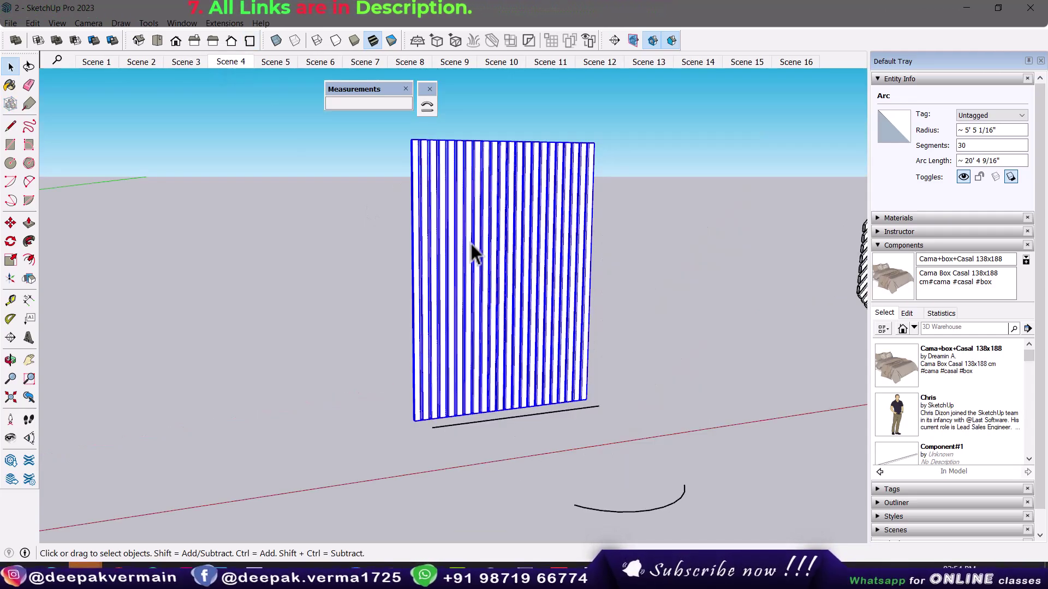
middle_click_drag(493, 309, 557, 473)
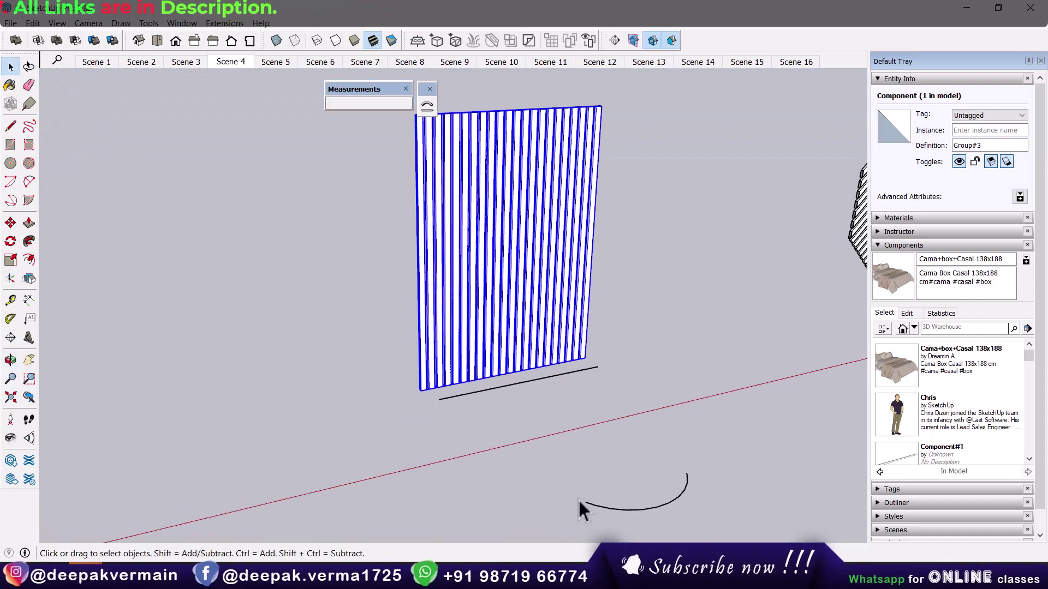
left_click(426, 108)
left_click(510, 384)
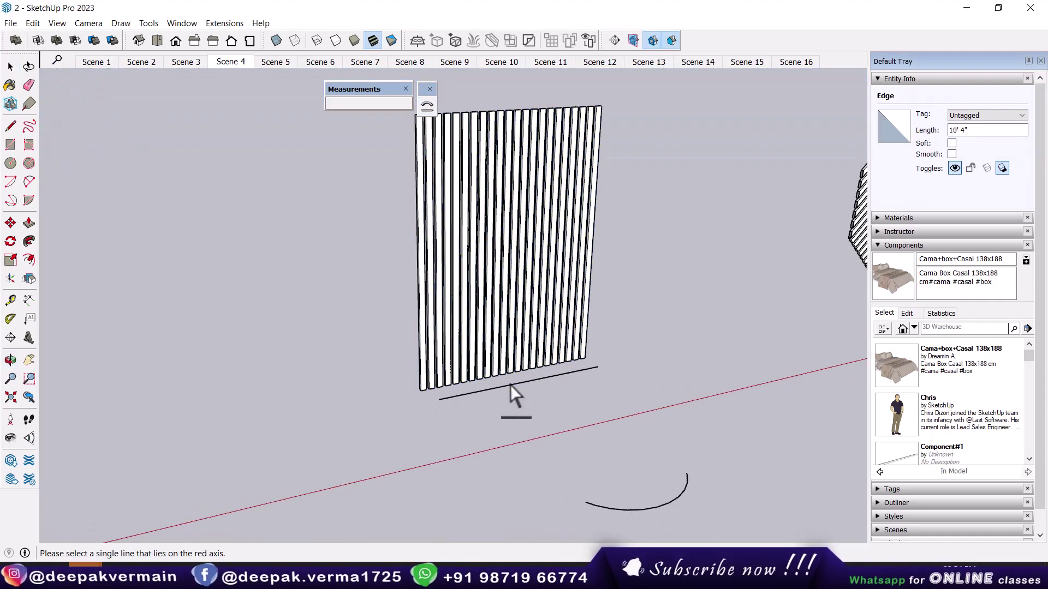
left_click(670, 496)
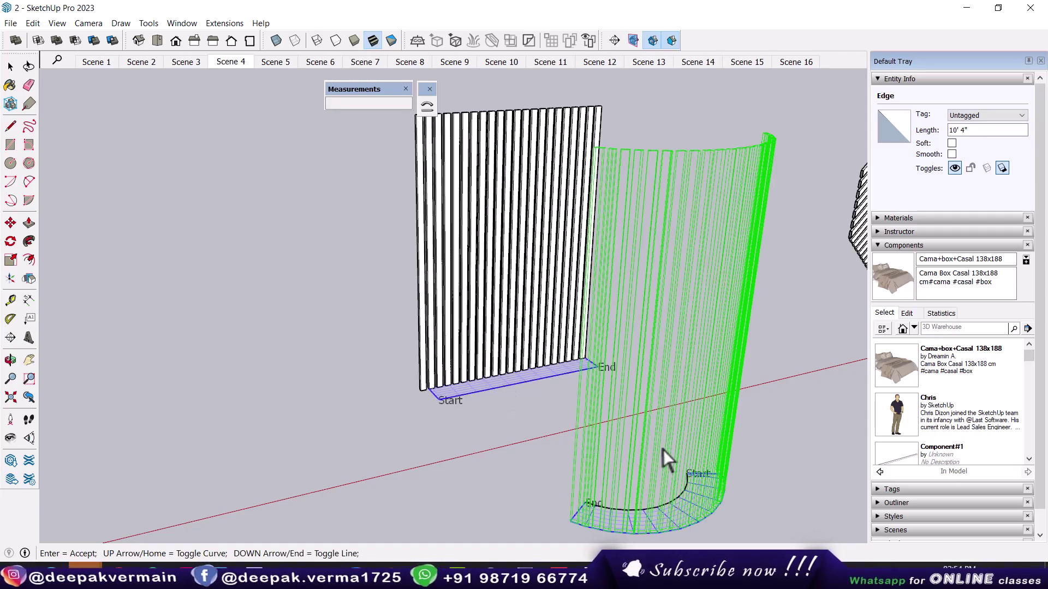
Flip the line and arc directions with the arrow keys and accept the bent slat column
key("Down")
key("Up")
key("Up")
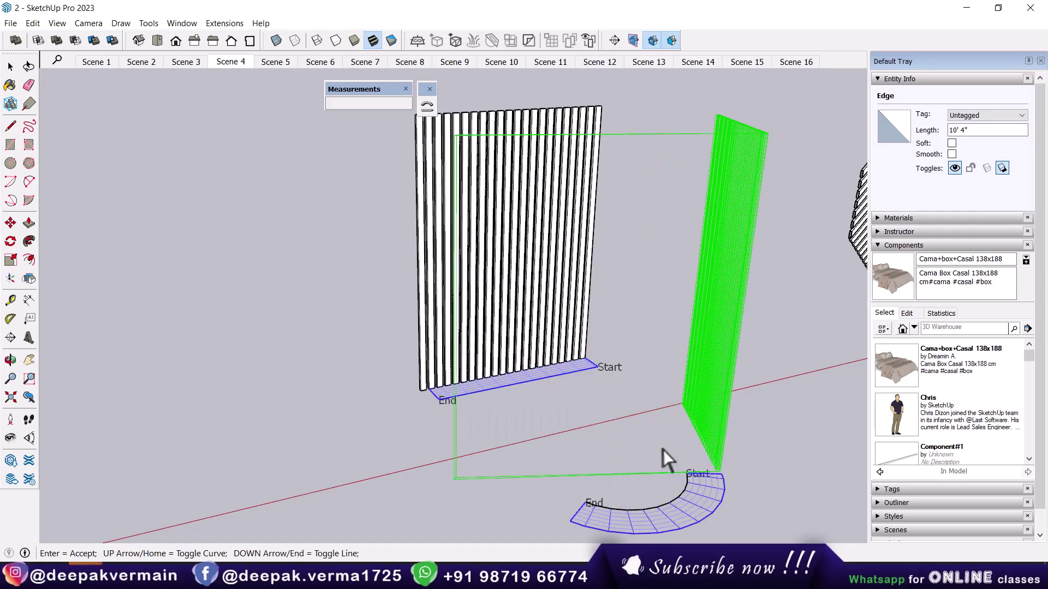
key("Down")
key("Up")
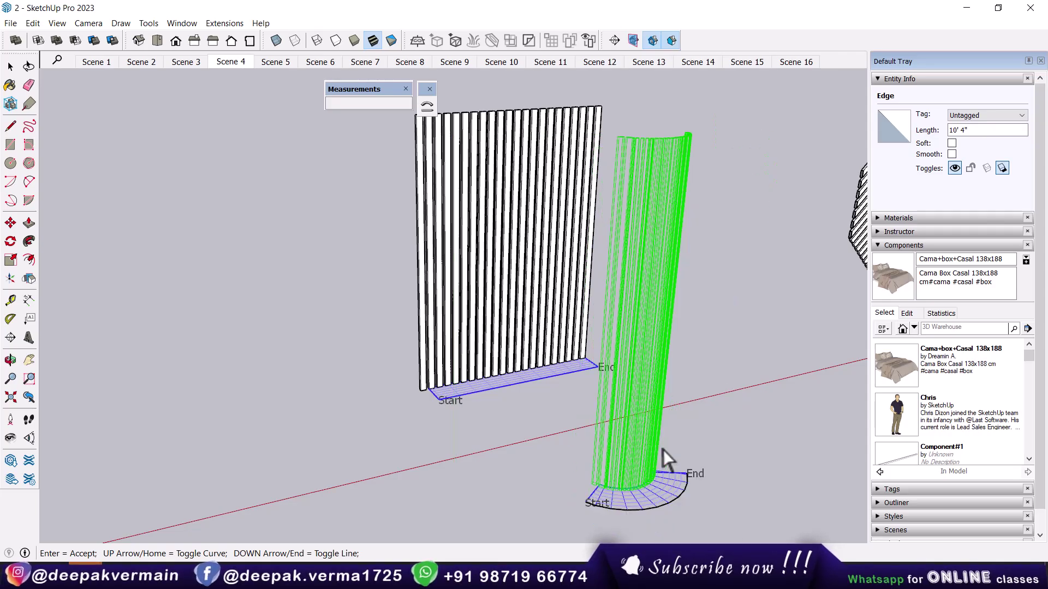
key("Return")
mouse_move(670, 447)
middle_mouse_down()
mouse_move(519, 440)
mouse_move(459, 420)
mouse_move(661, 453)
middle_mouse_up()
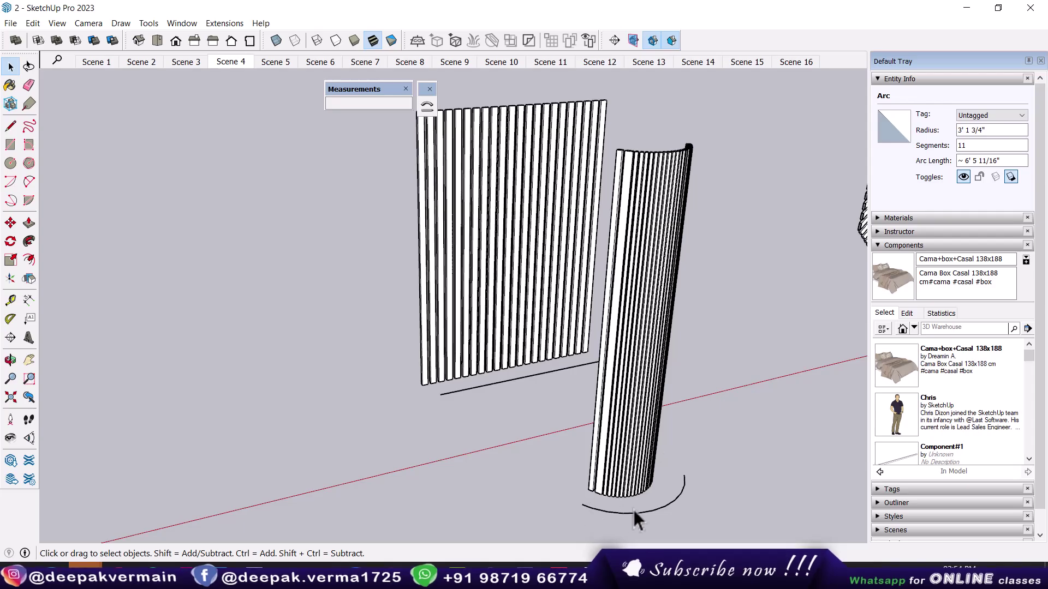
Switch to Scene 5 and select the striped octagon panel
left_click(272, 63)
mouse_move(499, 364)
middle_mouse_down()
mouse_move(517, 379)
mouse_move(499, 354)
middle_mouse_up()
left_click(482, 326)
Bend the striped octagon from its straight base line along the arc, then go to Scene 6
left_click(426, 107)
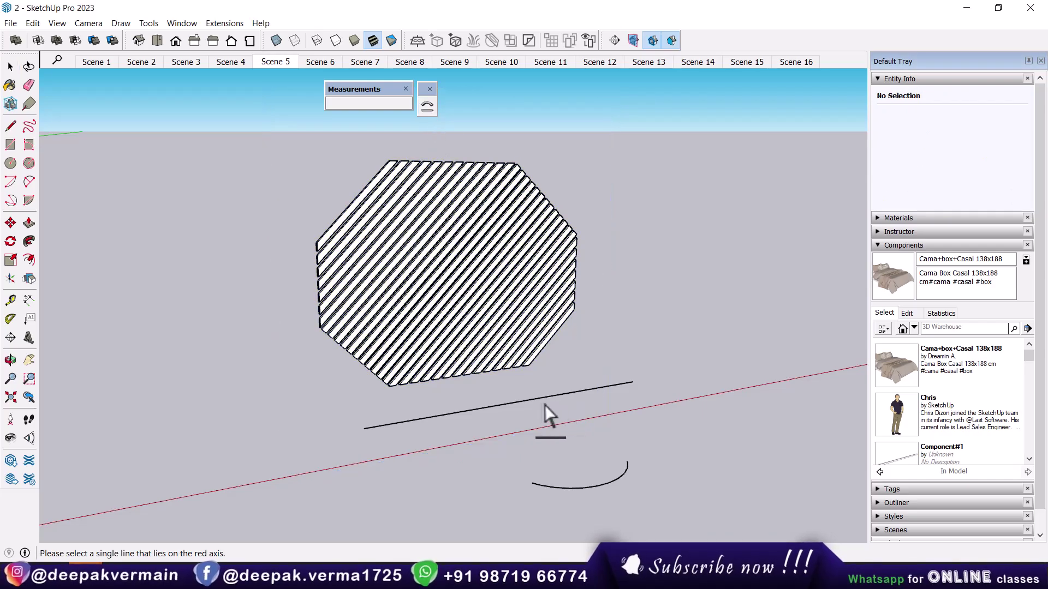
left_click(517, 413)
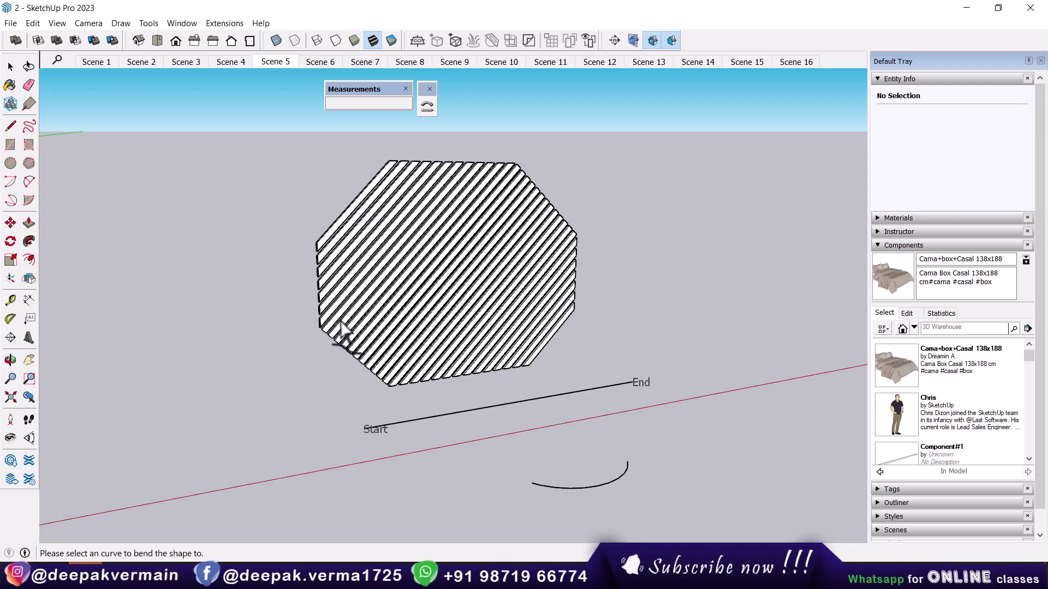
left_click(578, 487)
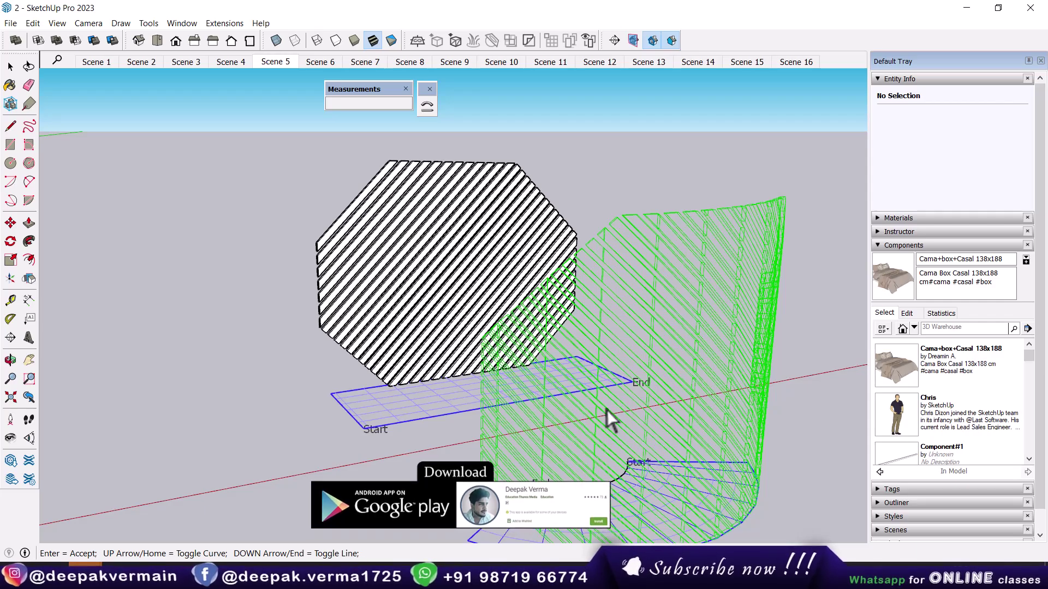
key("Return")
mouse_move(398, 341)
middle_mouse_down()
mouse_move(508, 407)
mouse_move(554, 455)
mouse_move(763, 425)
middle_mouse_up()
middle_click_drag(682, 299, 444, 381)
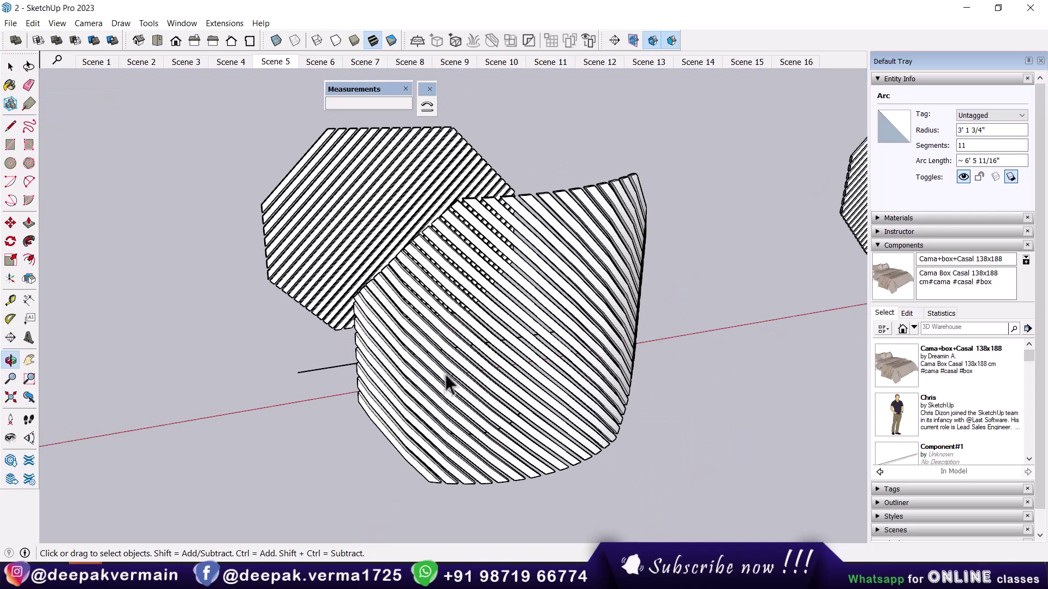
key("Page_Down")
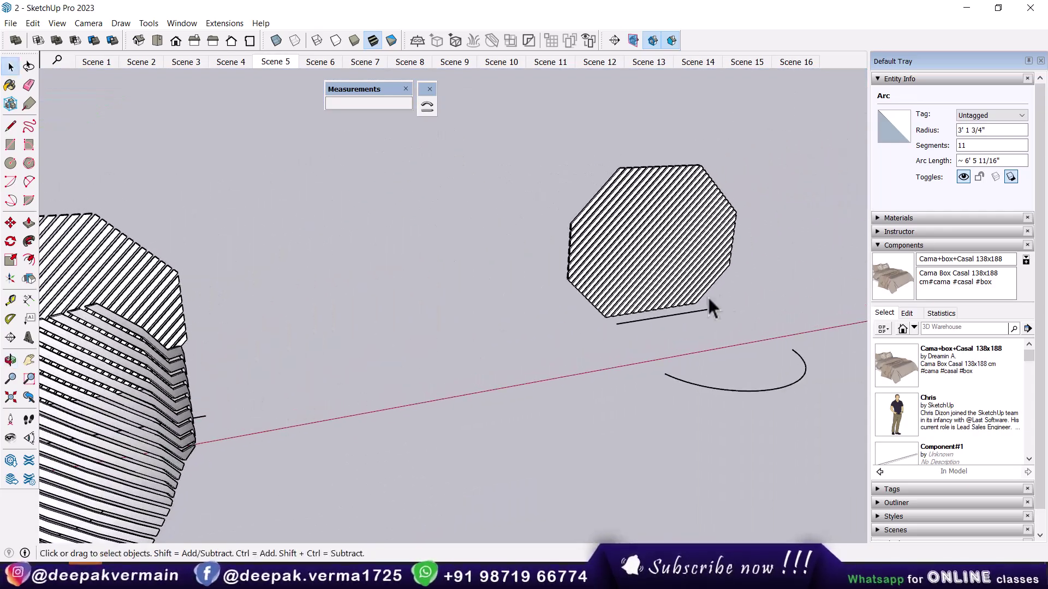
Orbit the Scene 6 view and select the diagonal-slat octagon panel
mouse_move(486, 181)
middle_mouse_down()
mouse_move(573, 427)
mouse_move(472, 384)
middle_mouse_up()
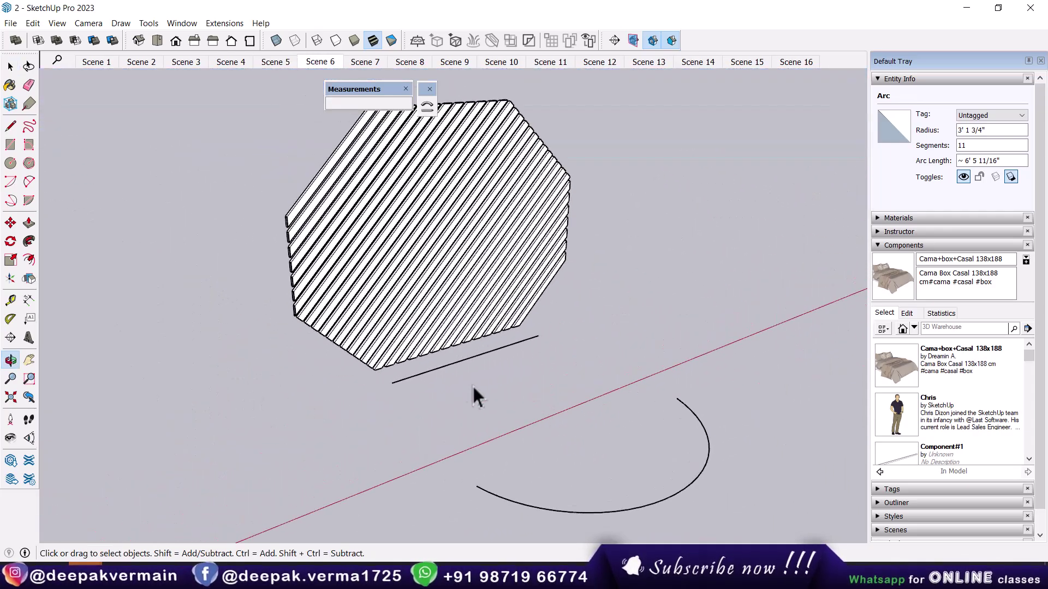
left_click(502, 329)
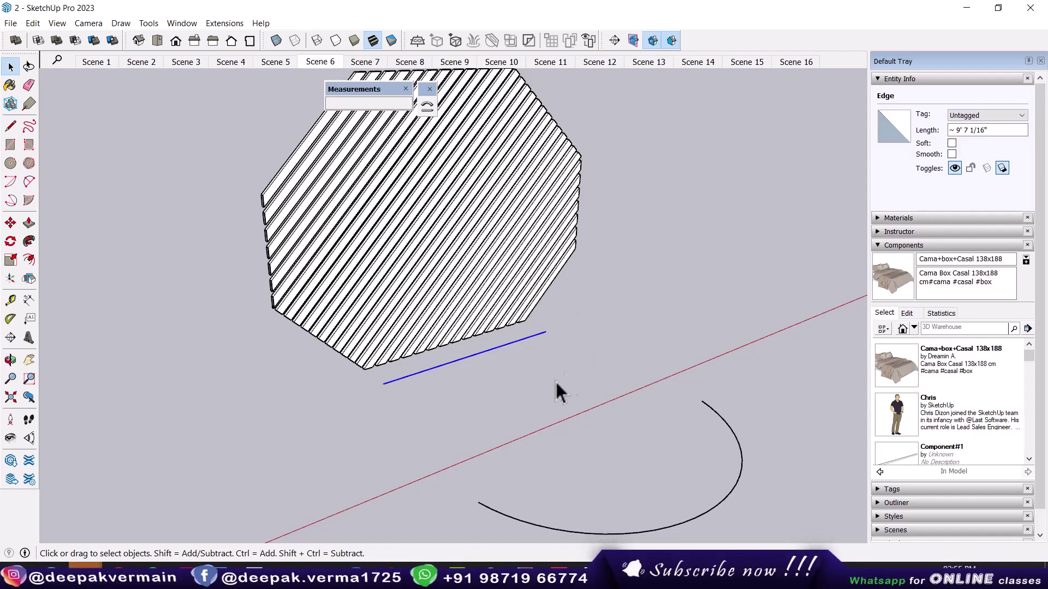
mouse_move(556, 382)
middle_mouse_down()
mouse_move(591, 452)
mouse_move(493, 388)
middle_mouse_up()
left_click(431, 299)
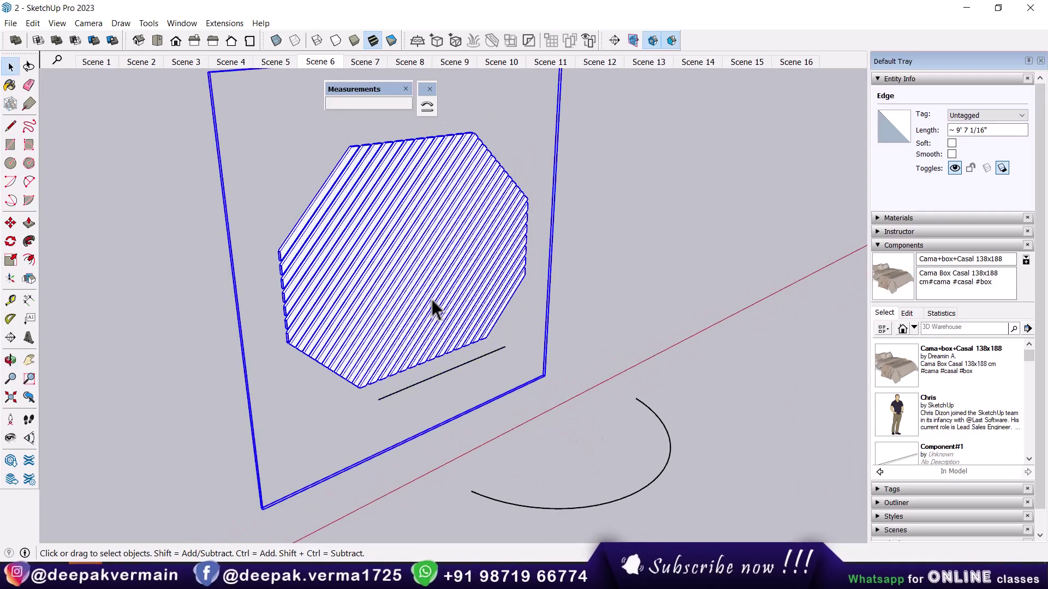
Bend the panel along the arc using the straight line beneath it as reference
left_click(430, 105)
left_click(445, 371)
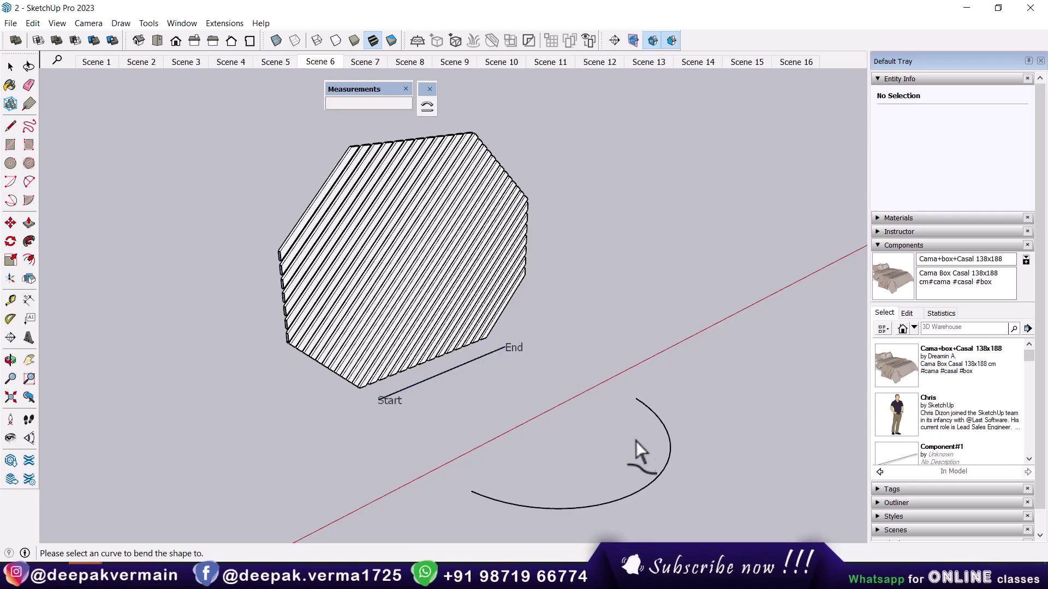
left_click(656, 466)
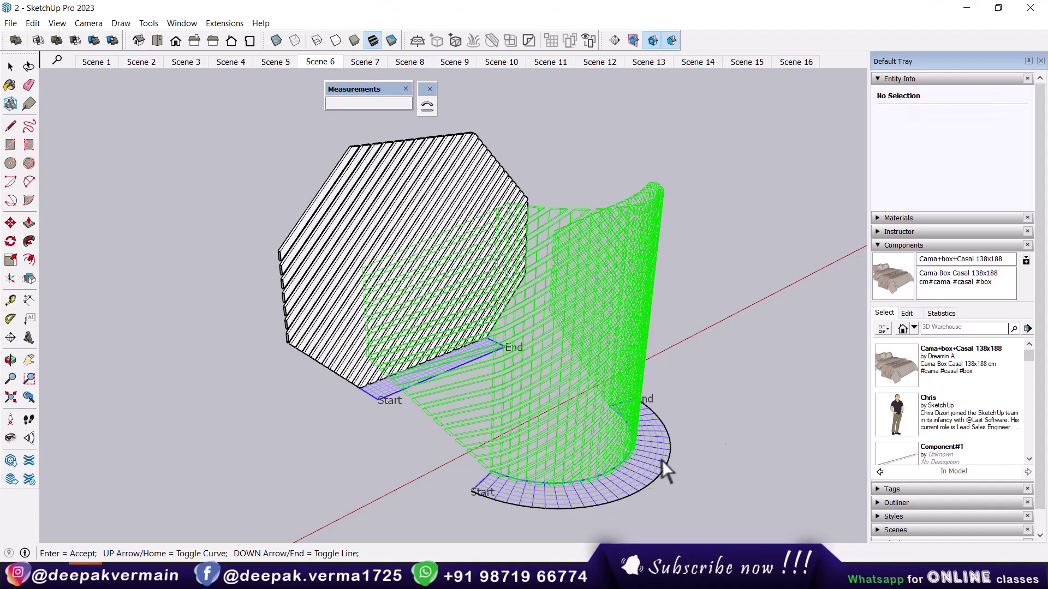
key("Return")
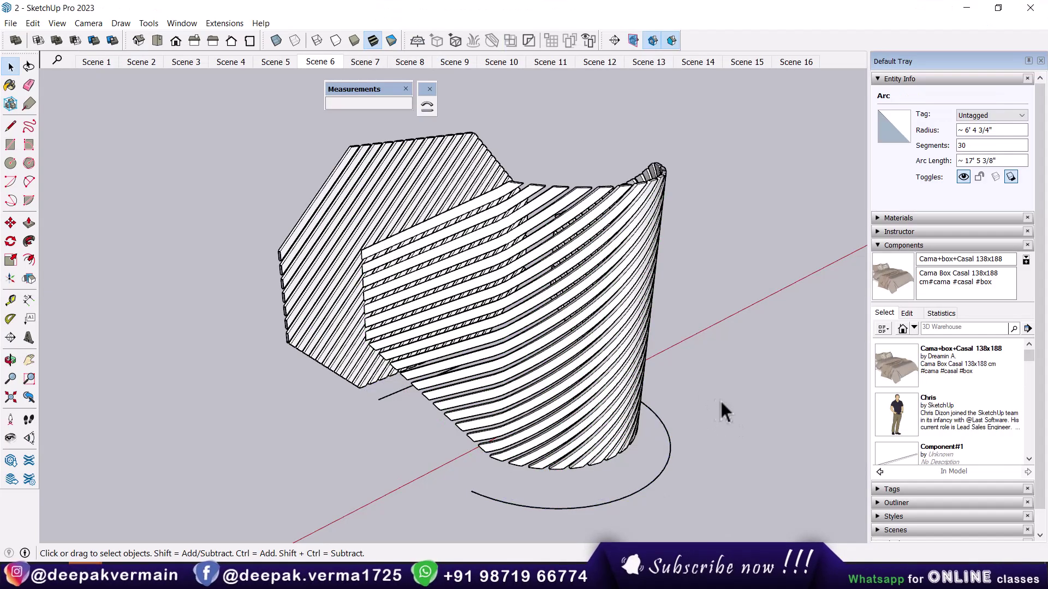
mouse_move(720, 398)
middle_mouse_down()
mouse_move(543, 431)
mouse_move(700, 398)
mouse_move(561, 382)
mouse_move(456, 421)
mouse_move(353, 410)
middle_mouse_up()
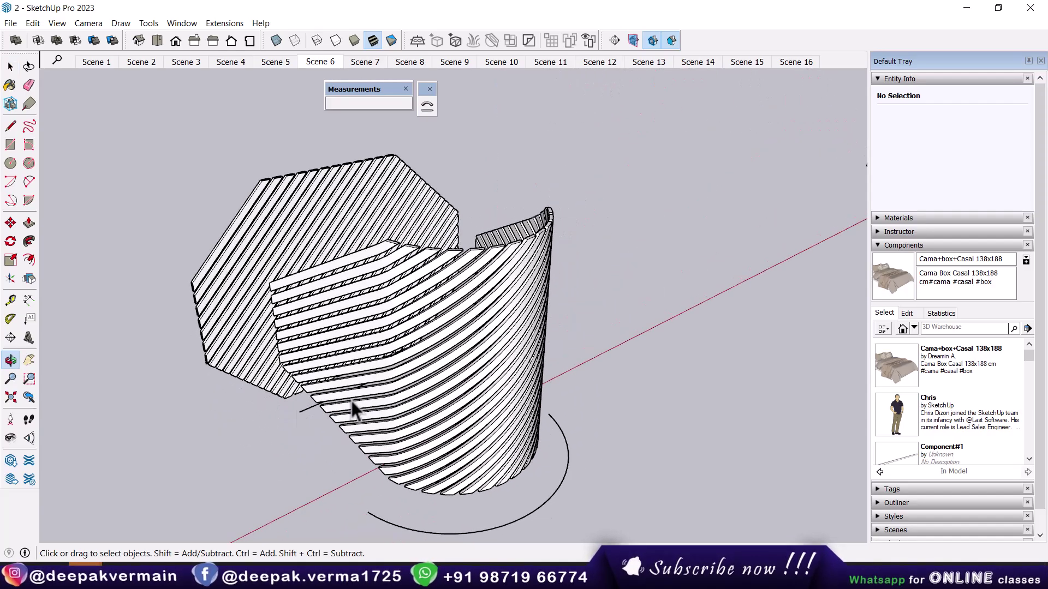
mouse_move(493, 402)
middle_mouse_down()
mouse_move(287, 361)
mouse_move(561, 322)
mouse_move(466, 419)
mouse_move(662, 425)
mouse_move(802, 338)
mouse_move(671, 381)
middle_mouse_up()
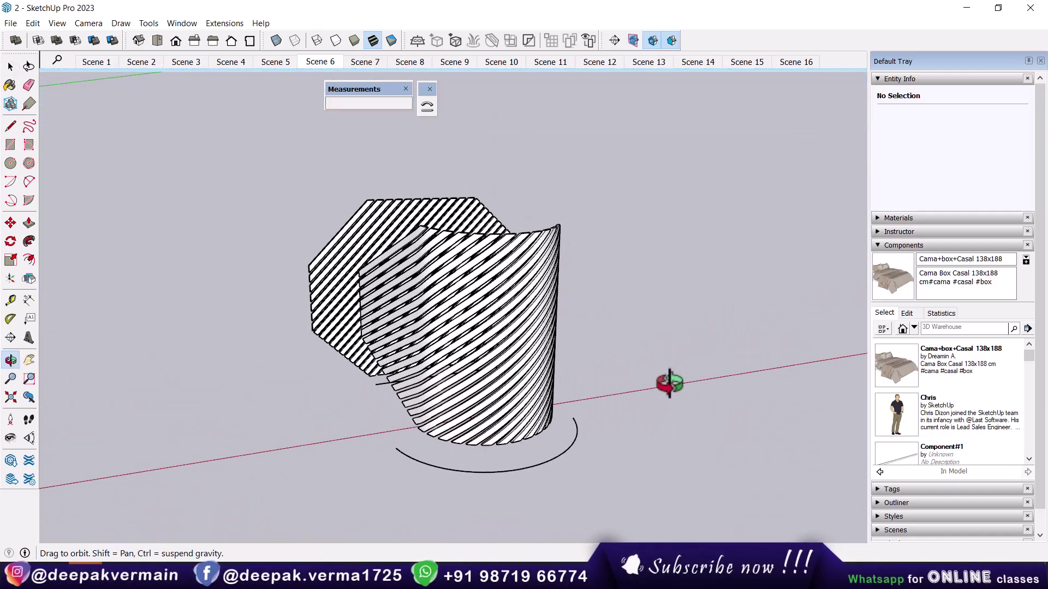
In Scene 7, bend the diagonal-slat square panel from its base line along the arc
left_click(364, 65)
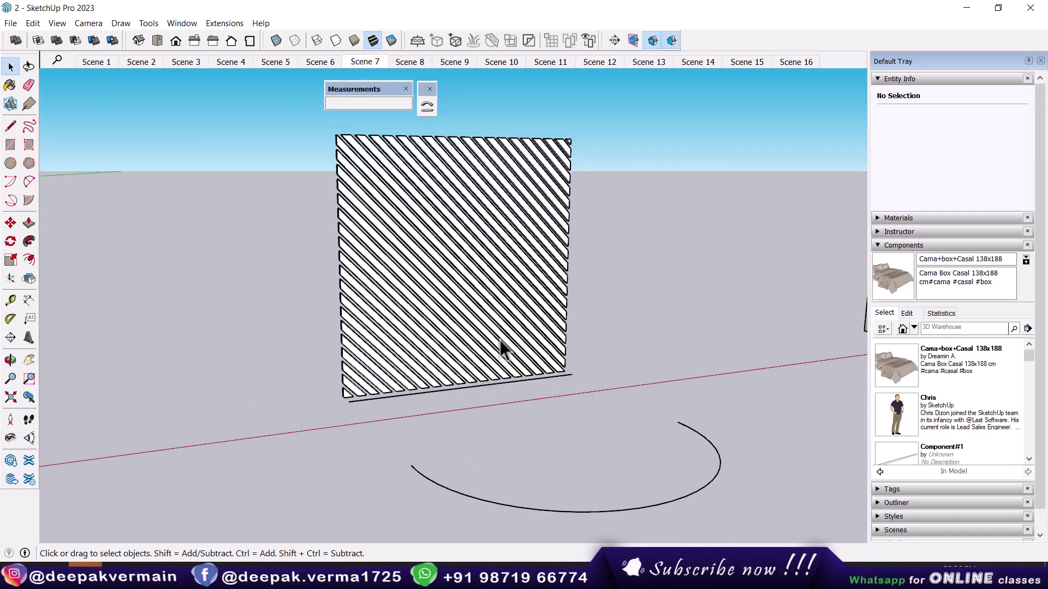
left_click(477, 273)
mouse_move(476, 274)
middle_mouse_down()
mouse_move(486, 297)
mouse_move(499, 234)
middle_mouse_up()
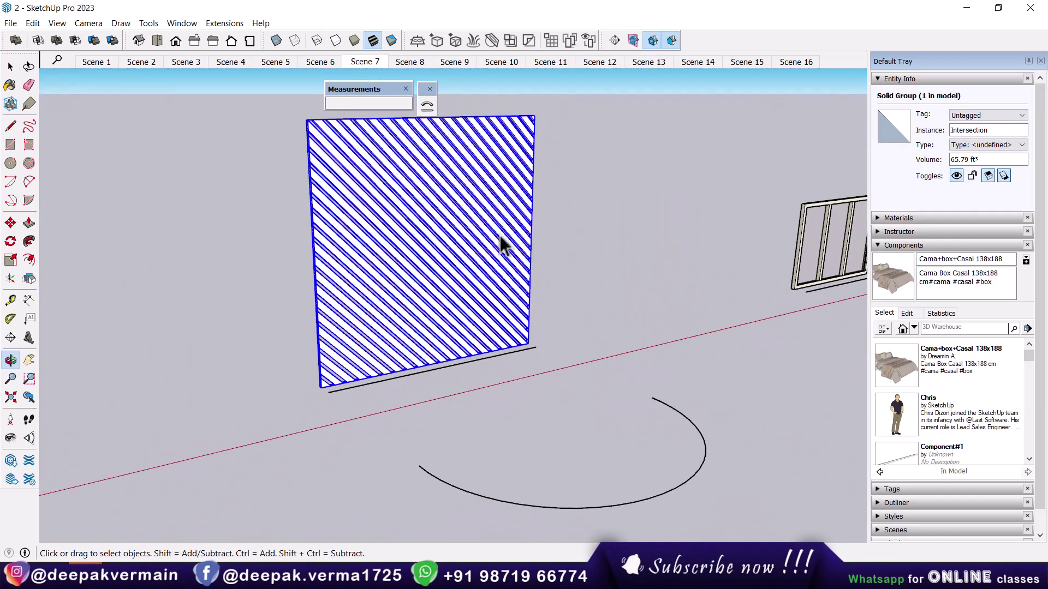
left_click(428, 106)
left_click(457, 362)
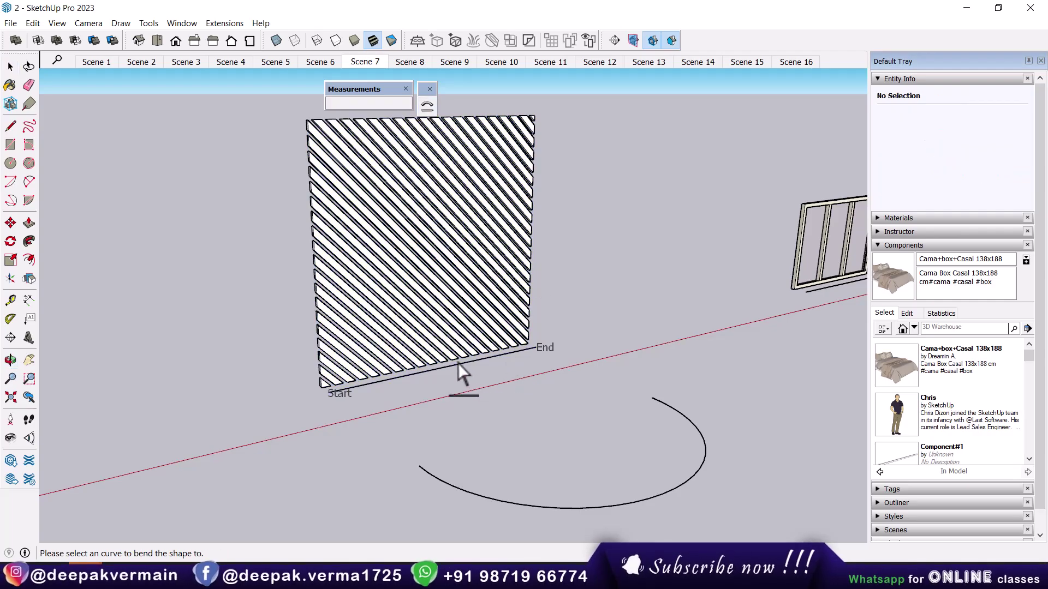
left_click(684, 480)
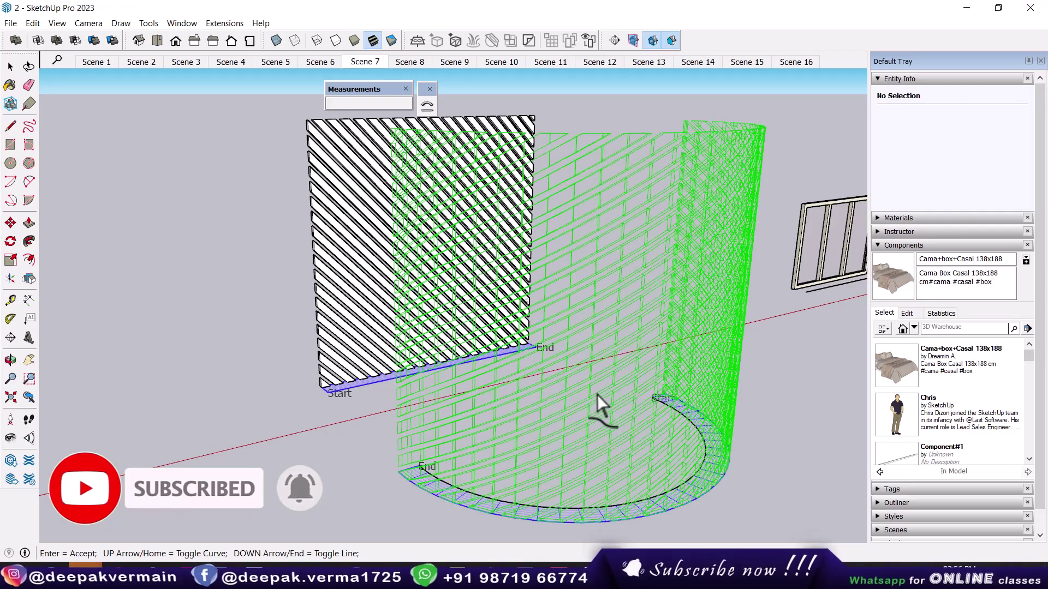
key("Return")
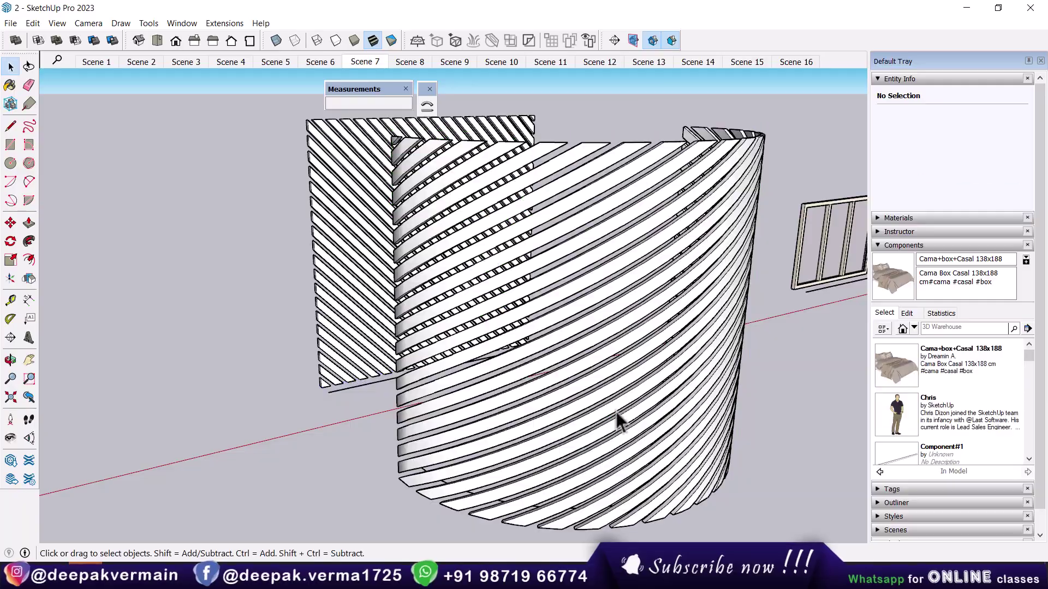
mouse_move(615, 411)
middle_mouse_down()
mouse_move(428, 392)
mouse_move(678, 401)
mouse_move(627, 397)
middle_mouse_up()
Switch to Scene 8 and select the three-pane window frame
scroll(699, 414, "up", 2)
middle_click_drag(699, 413, 521, 453, "shift")
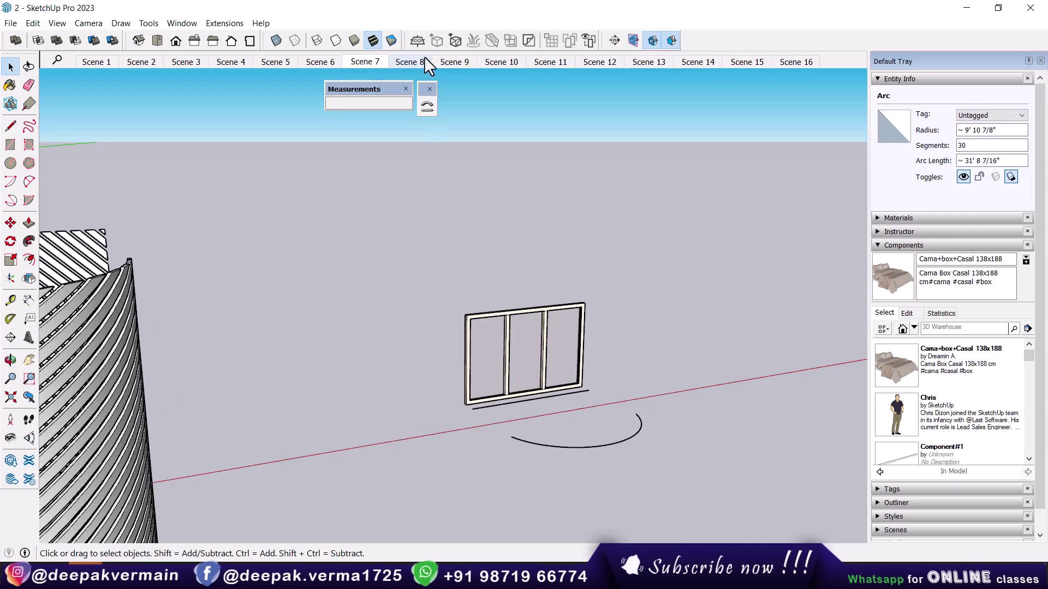
left_click(424, 58)
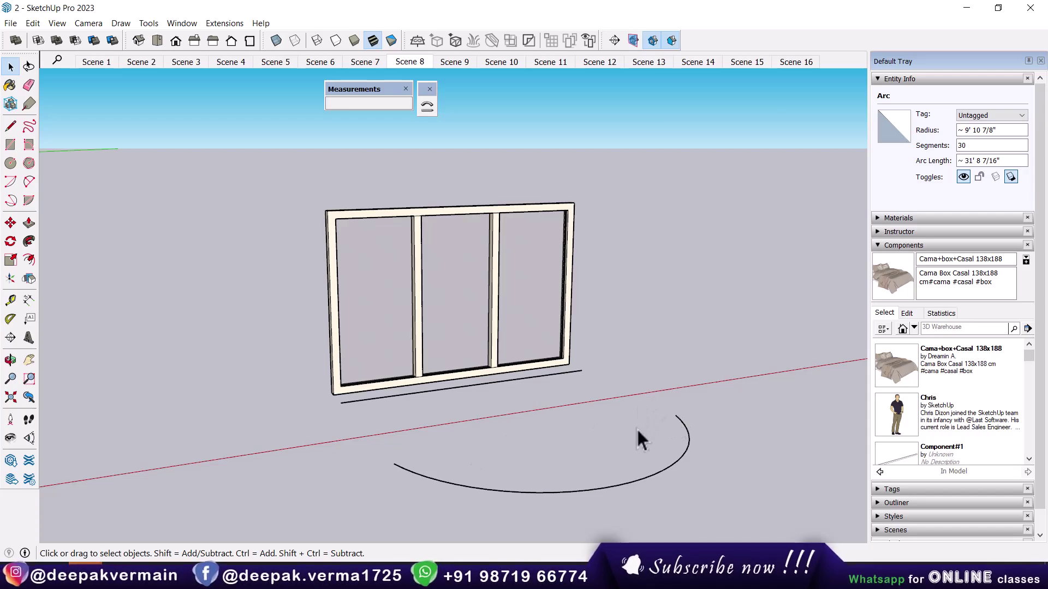
left_click(495, 310)
Bend the window frame along the arc from its base line, then show Scene 9
left_click(427, 106)
middle_click_drag(431, 125, 513, 442)
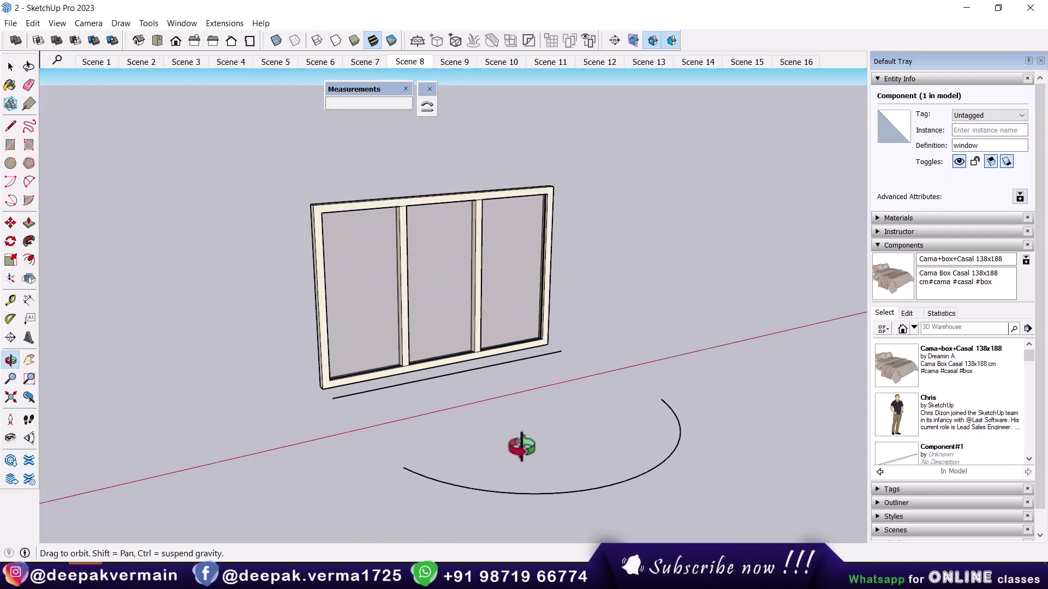
left_click(469, 368)
left_click(616, 482)
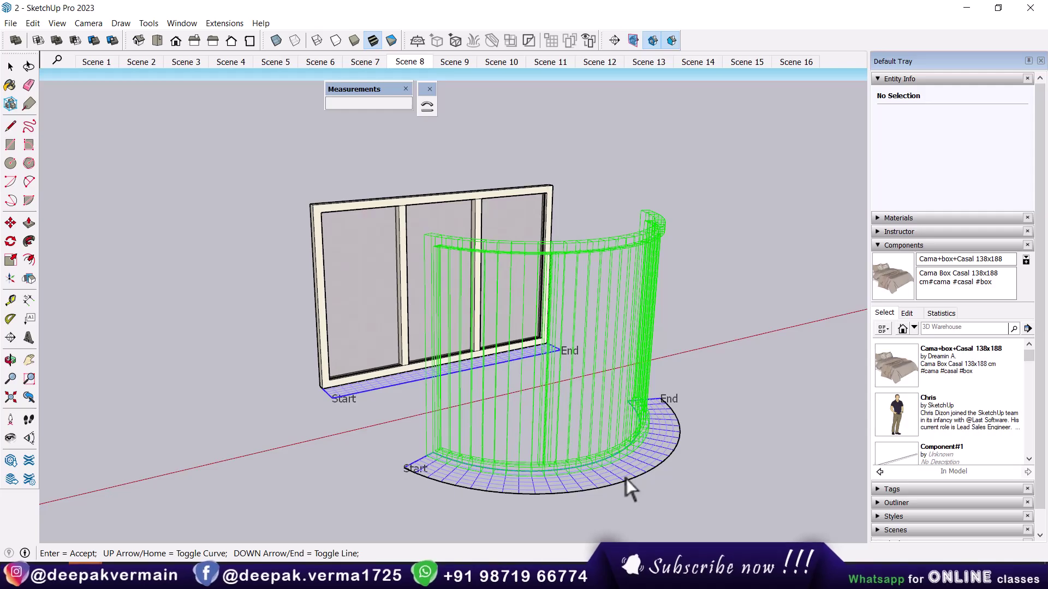
key("Return")
left_click(676, 431)
mouse_move(666, 432)
middle_mouse_down()
mouse_move(351, 402)
mouse_move(551, 423)
mouse_move(630, 396)
middle_mouse_up()
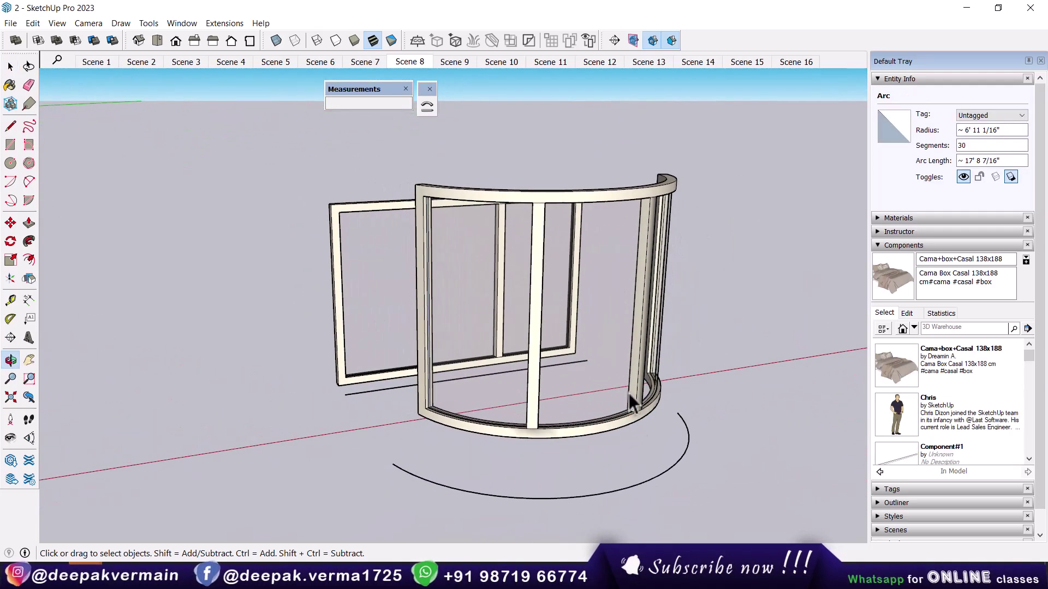
left_click(458, 64)
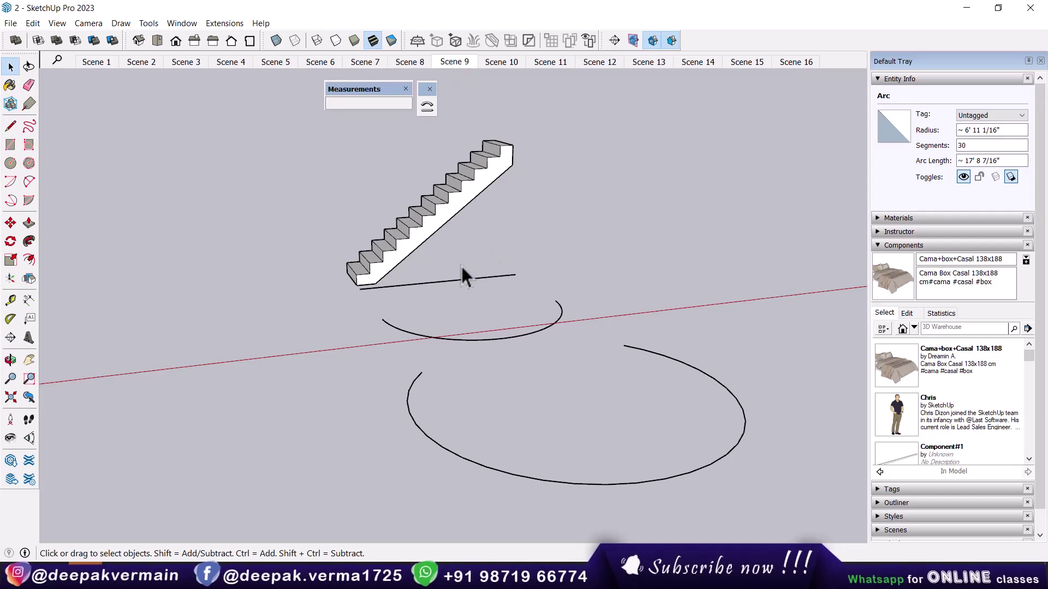
Bend the straight staircase from its base line onto the smaller arc
mouse_move(451, 278)
middle_mouse_down()
mouse_move(479, 276)
mouse_move(514, 367)
mouse_move(459, 365)
mouse_move(416, 117)
middle_mouse_up()
left_click(460, 318)
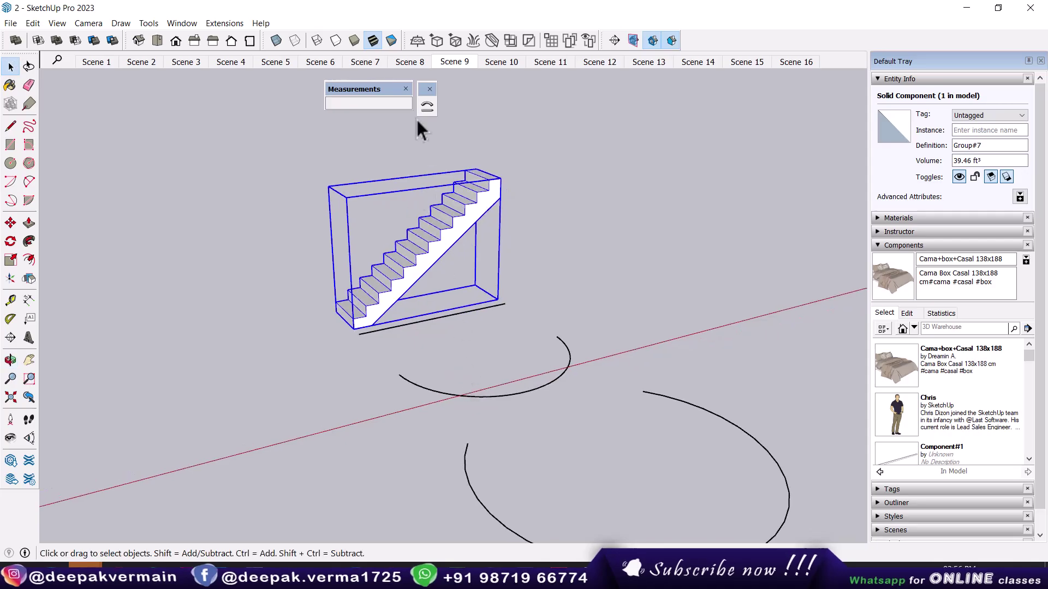
left_click(427, 107)
left_click(437, 317)
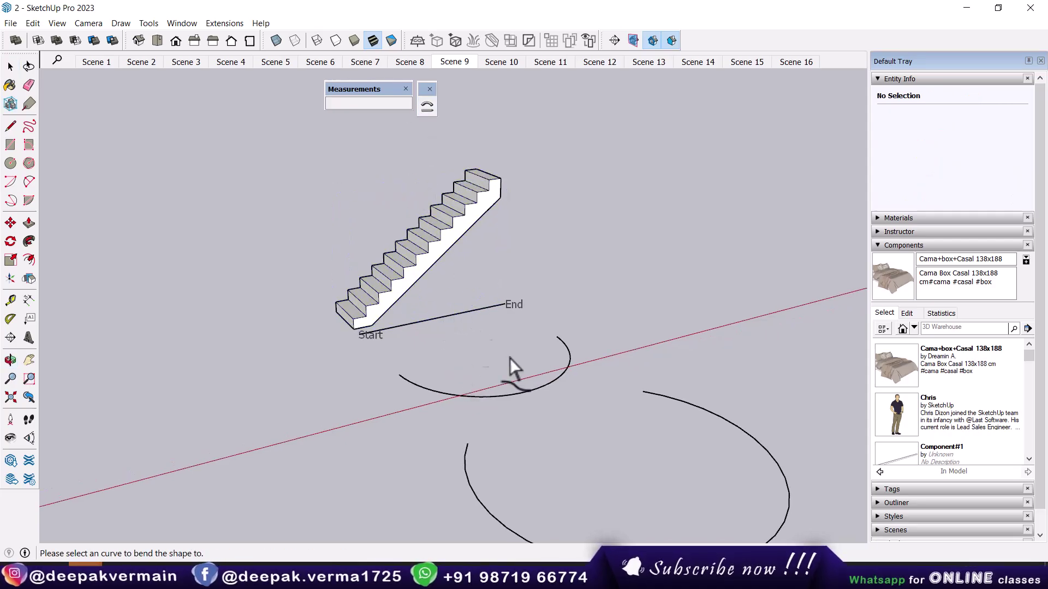
left_click(526, 390)
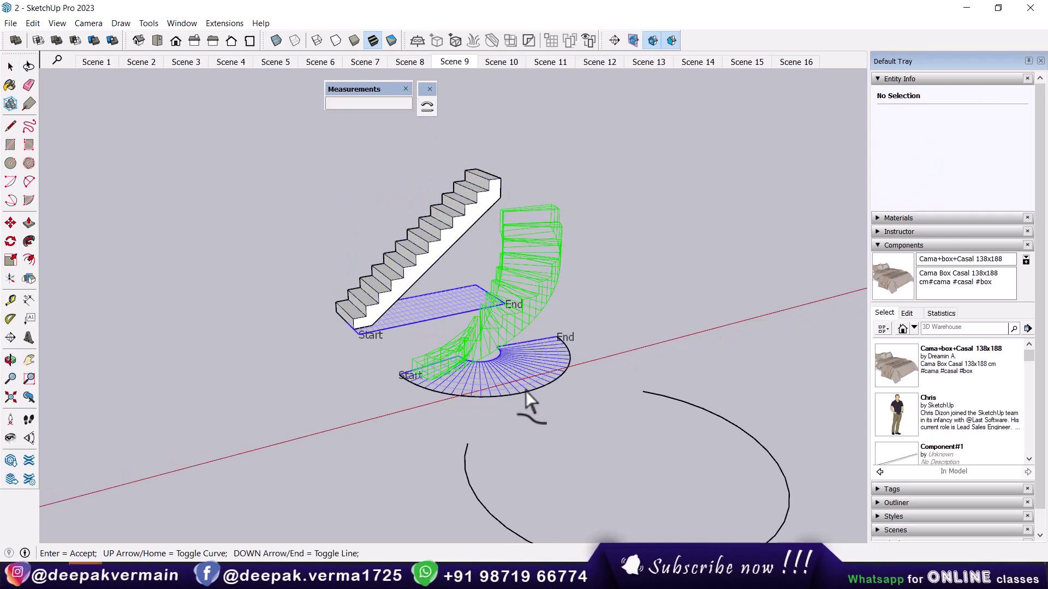
key("Return")
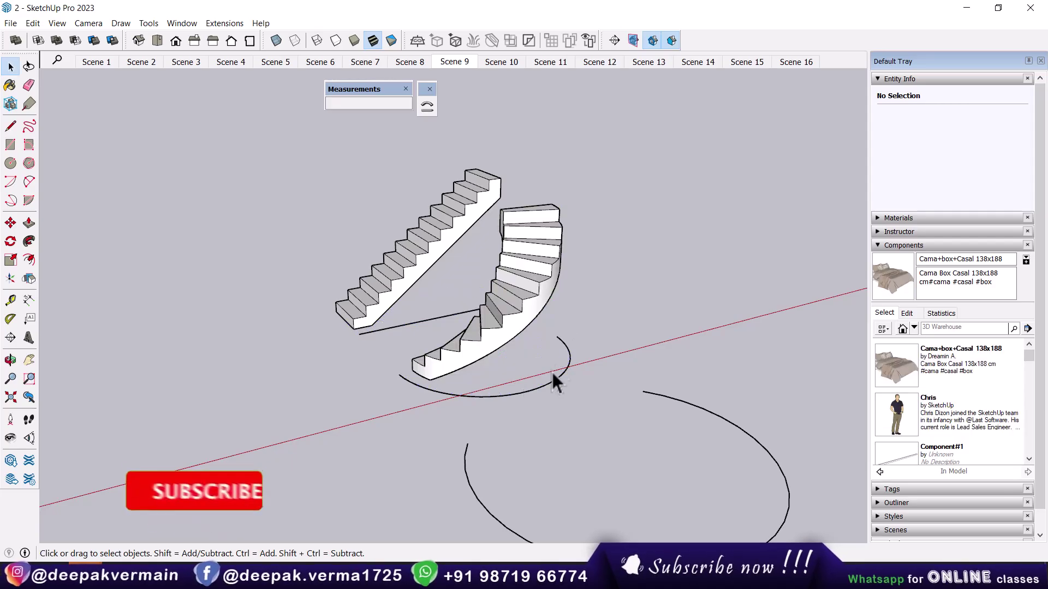
mouse_move(551, 371)
middle_mouse_down()
mouse_move(424, 303)
mouse_move(590, 377)
mouse_move(543, 367)
middle_mouse_up()
Bend the staircase again onto the large circle, flipping its winding with the arrow keys
left_click(366, 246)
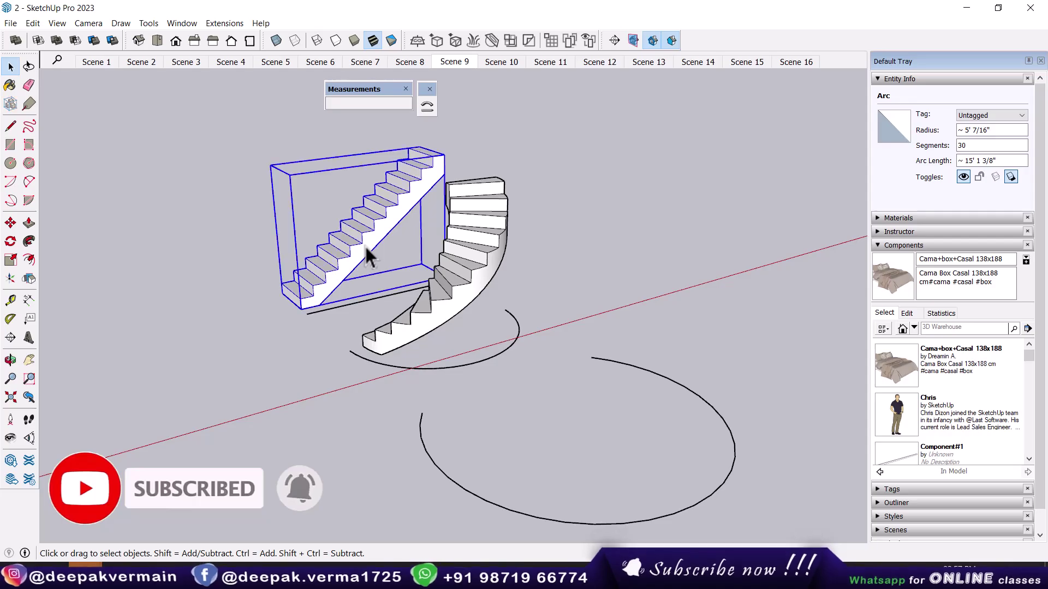
left_click(426, 106)
left_click(371, 299)
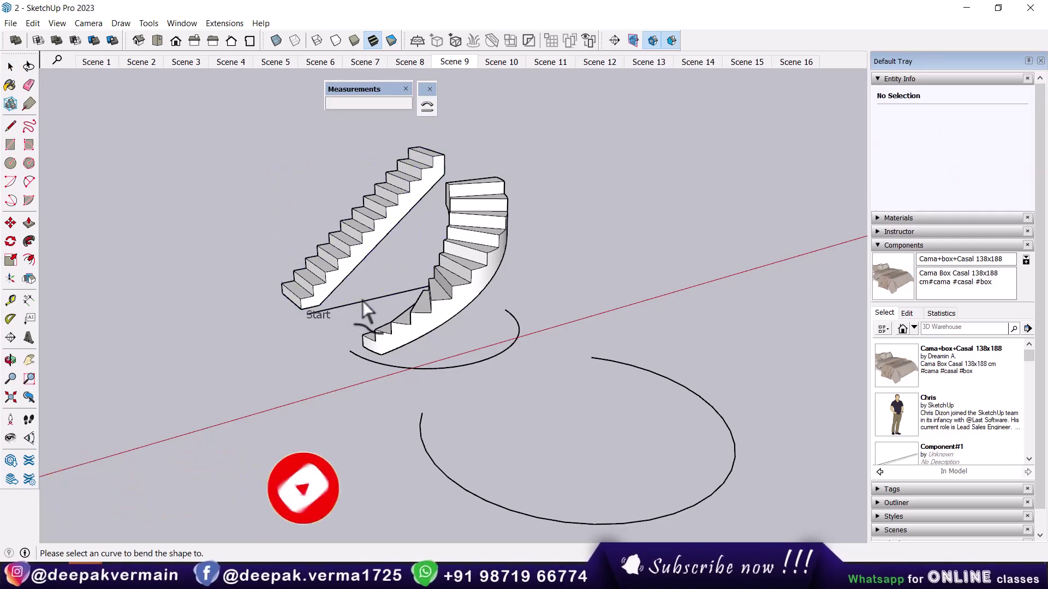
left_click(707, 413)
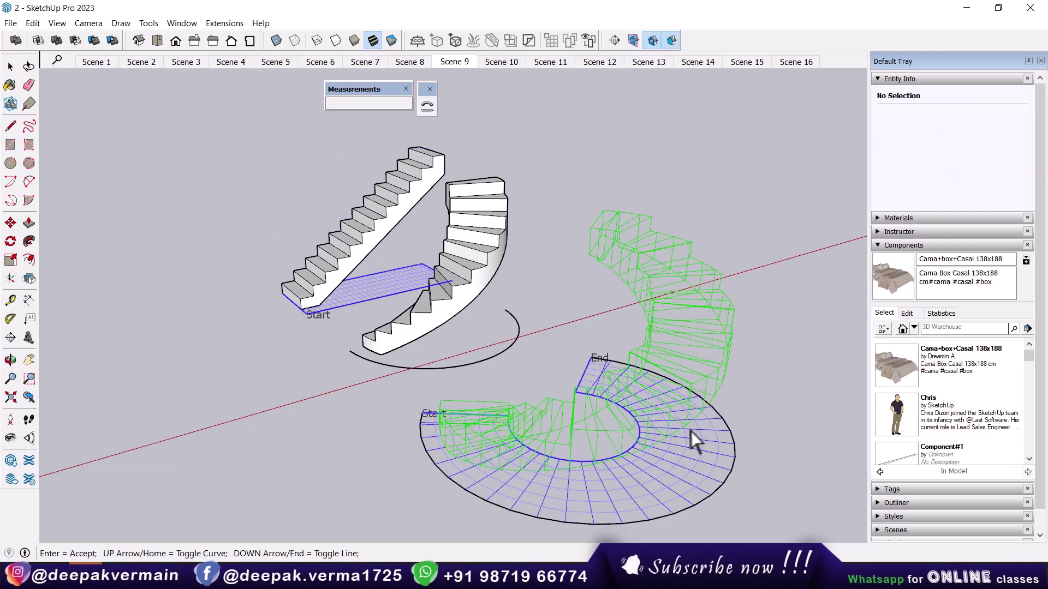
middle_click_drag(691, 434, 587, 376)
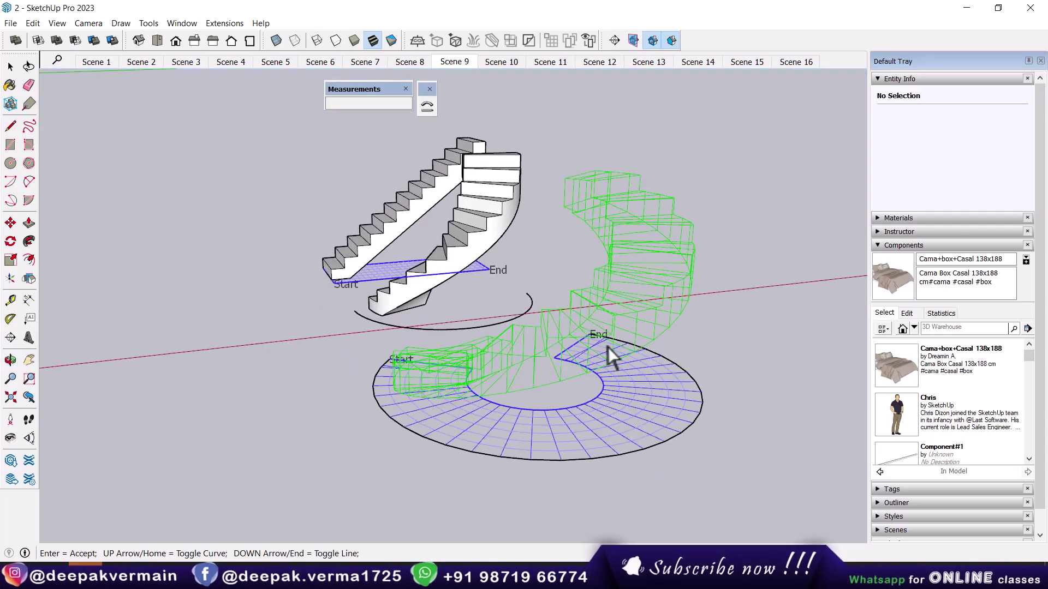
key("Up")
key("Down")
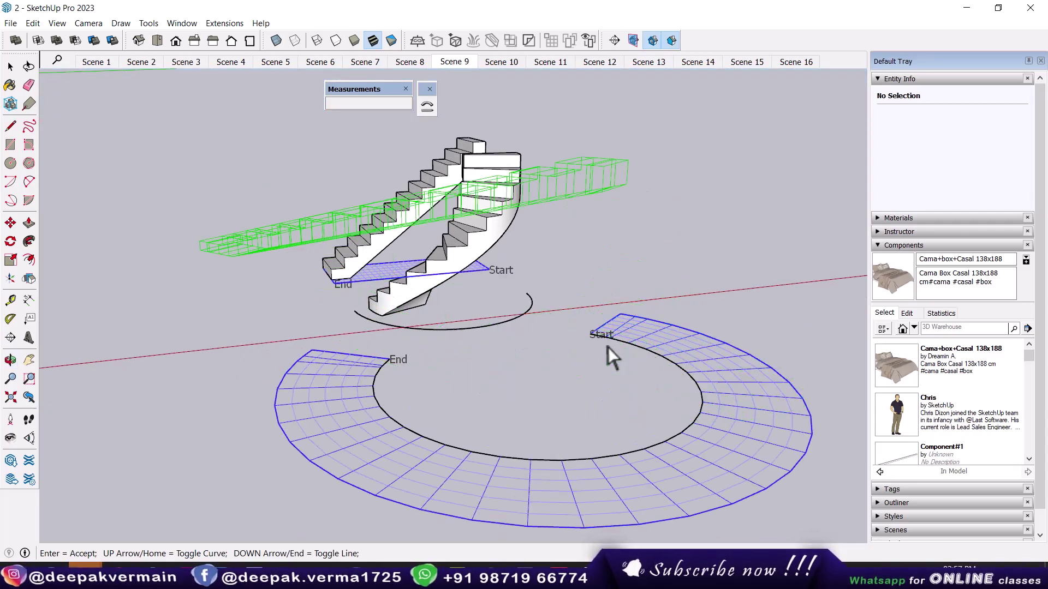
key("Down")
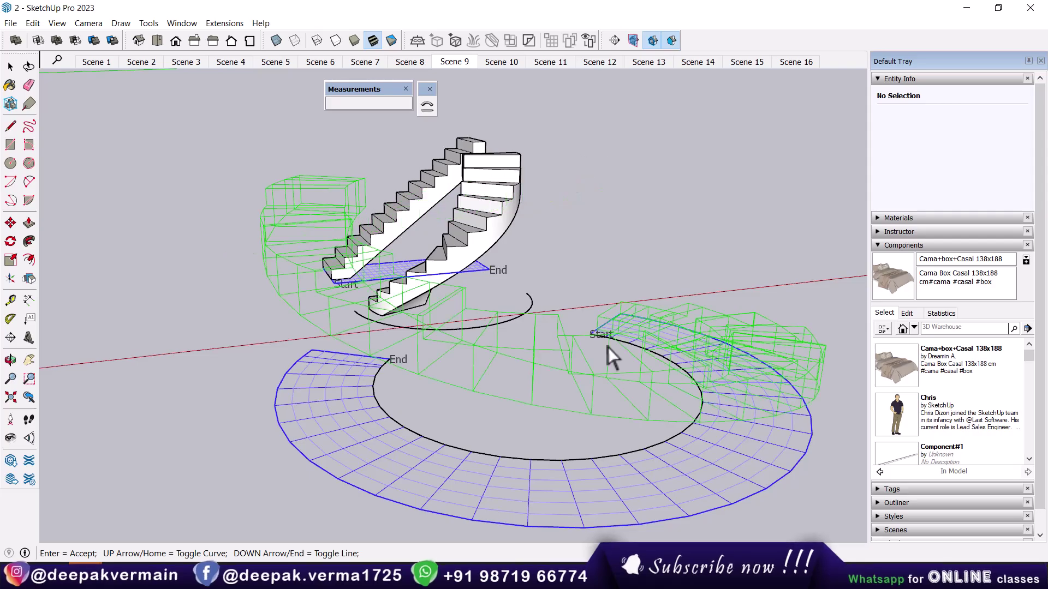
key("Up")
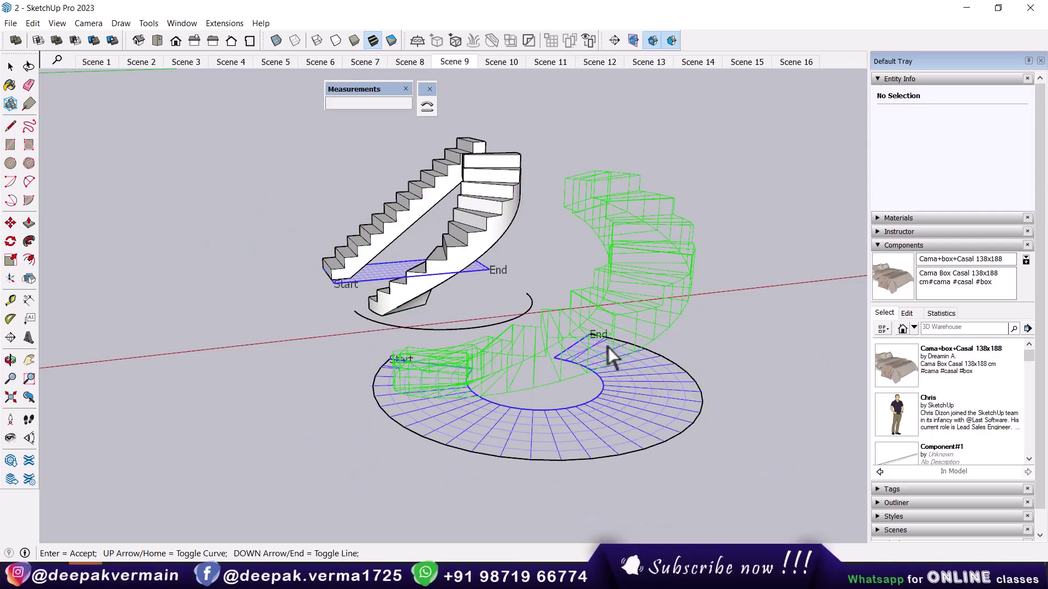
key("Return")
Delete the trial spiral stair from the large circle
mouse_move(636, 353)
middle_mouse_down()
mouse_move(262, 280)
mouse_move(243, 327)
mouse_move(627, 402)
mouse_move(620, 385)
middle_mouse_up()
left_click(620, 386)
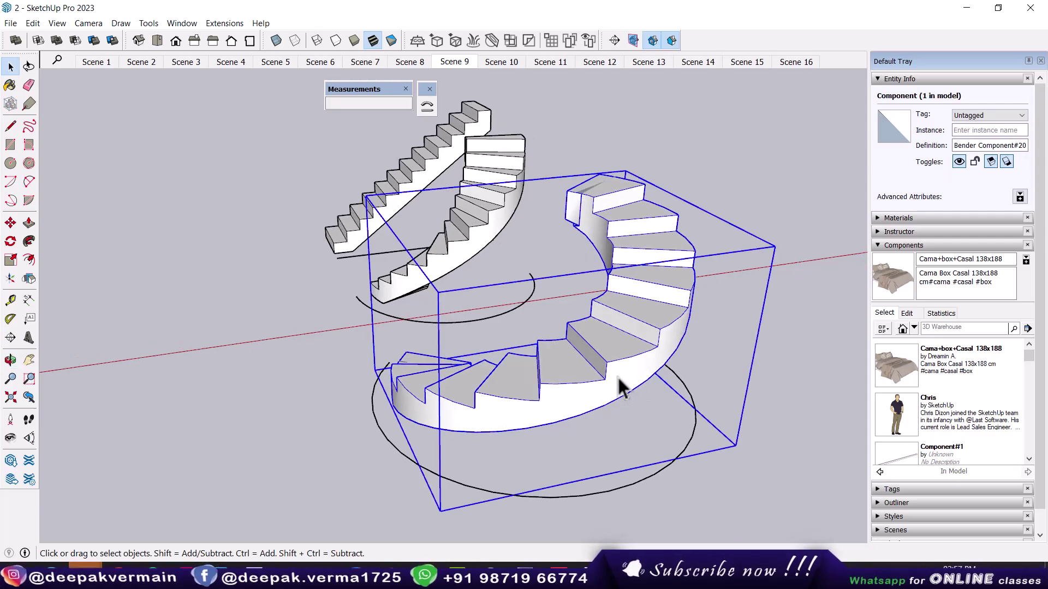
key("Delete")
Bend another copy of the staircase along the large circle and orbit to view its curved sides
left_click(392, 221)
middle_click_drag(393, 260, 415, 259)
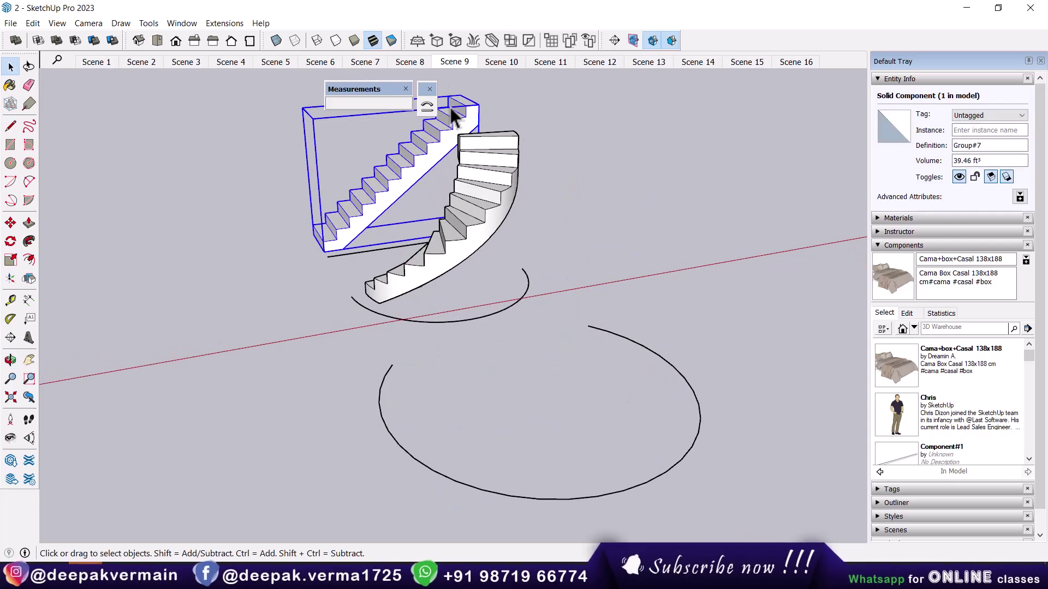
left_click(431, 101)
left_click(377, 250)
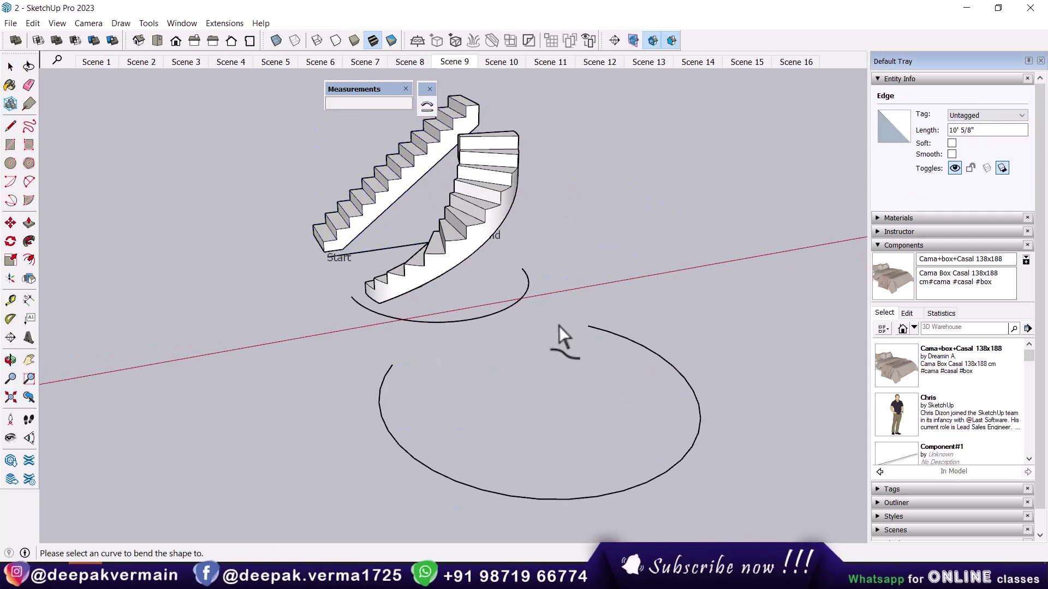
left_click(676, 457)
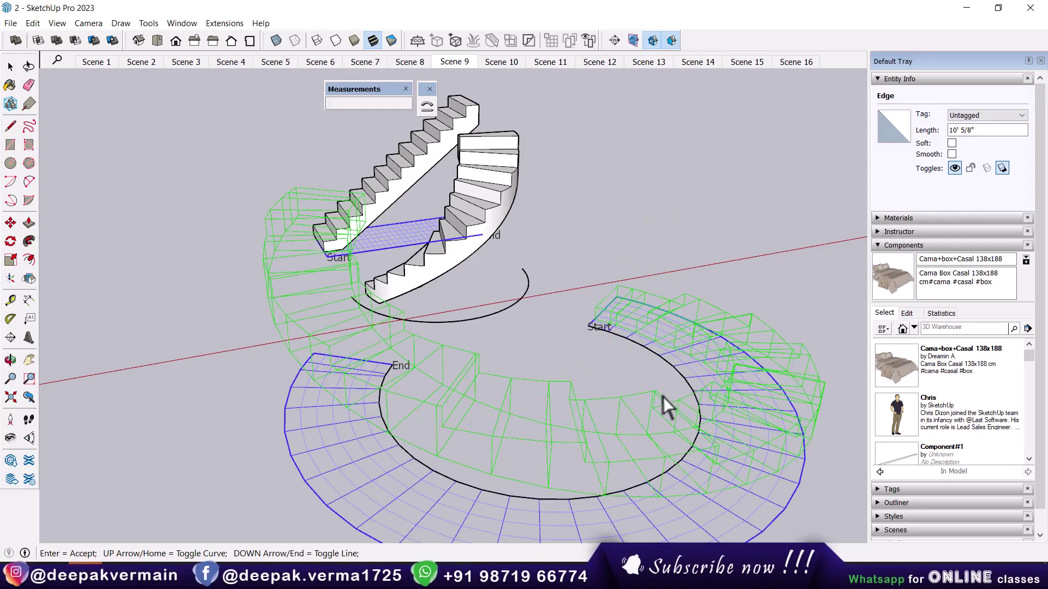
key("Return")
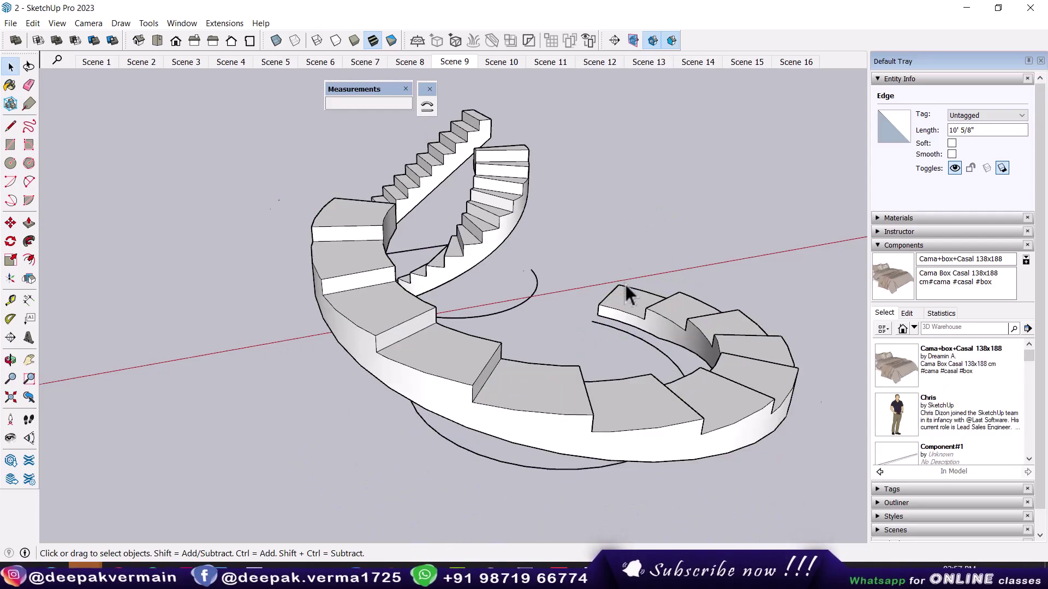
mouse_move(625, 290)
middle_mouse_down()
mouse_move(439, 351)
mouse_move(537, 381)
middle_mouse_up()
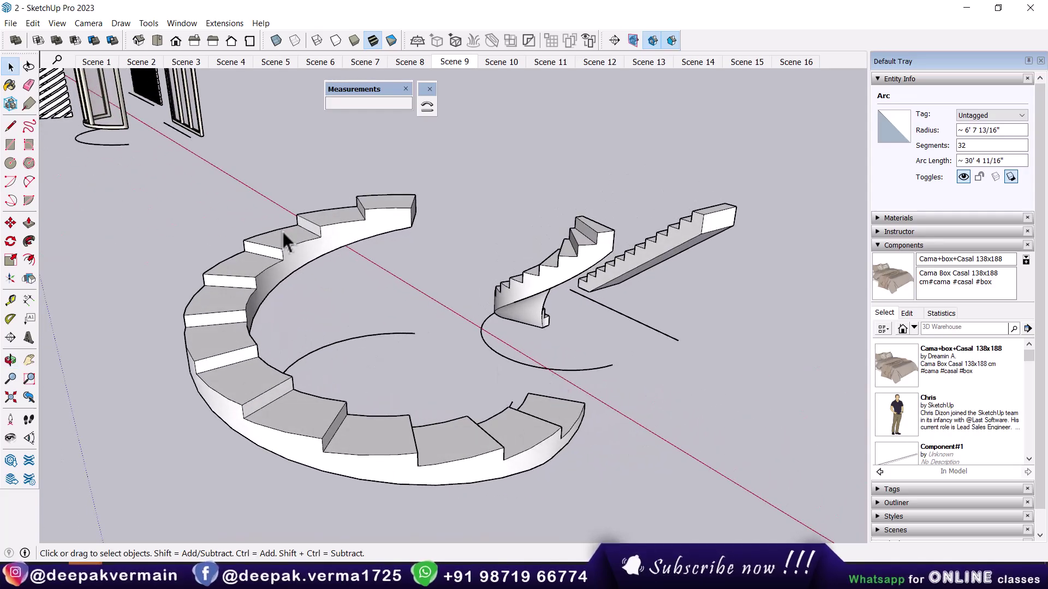
mouse_move(284, 240)
middle_mouse_down()
mouse_move(304, 320)
mouse_move(602, 358)
mouse_move(562, 335)
middle_mouse_up()
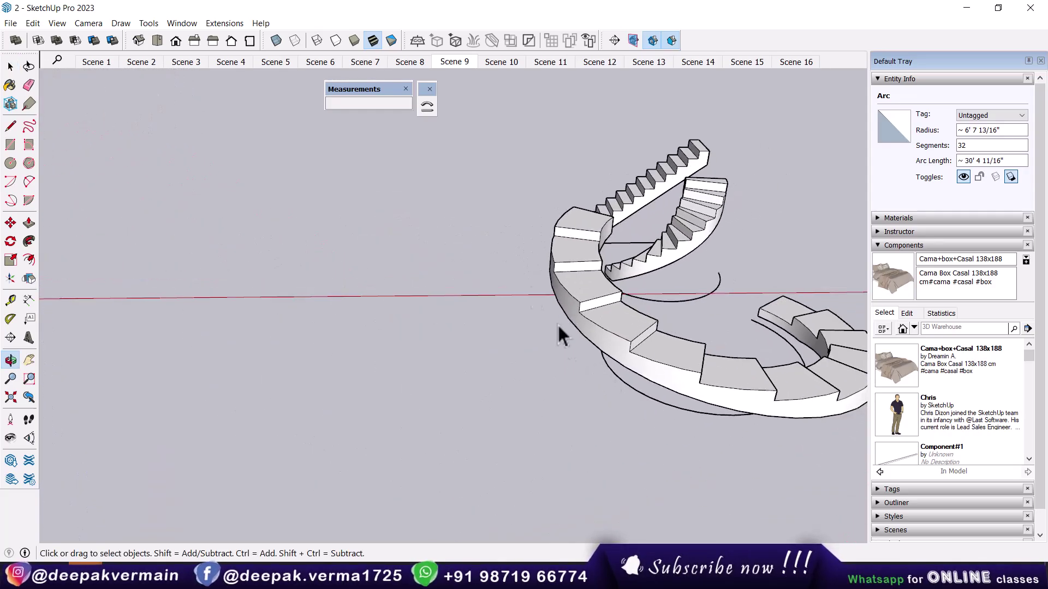
In Scene 10, bend a copy of the straight stair along the smaller arc
left_click(497, 62)
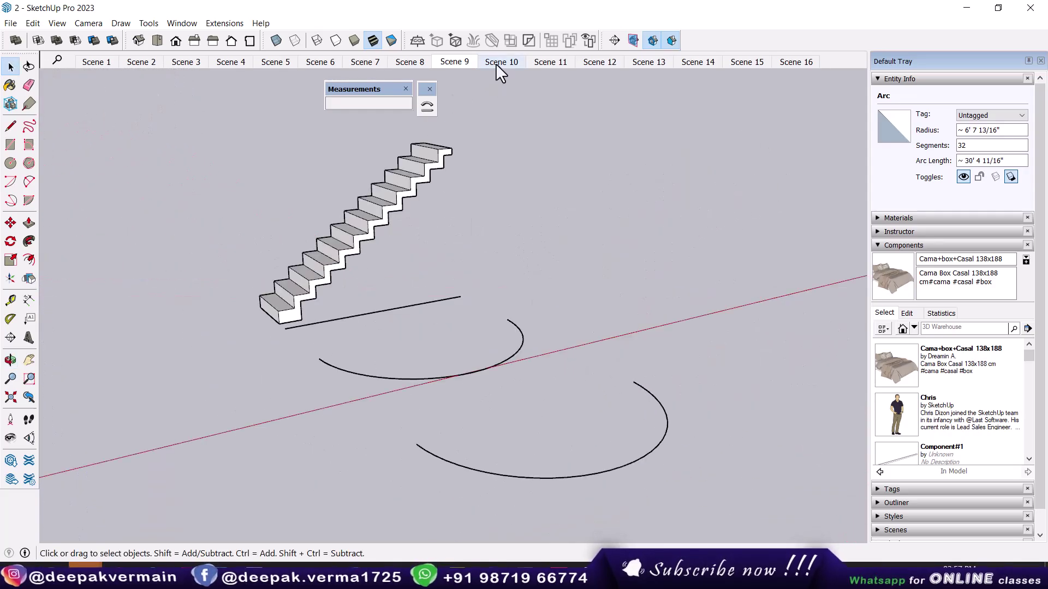
left_click(382, 221)
left_click(422, 109)
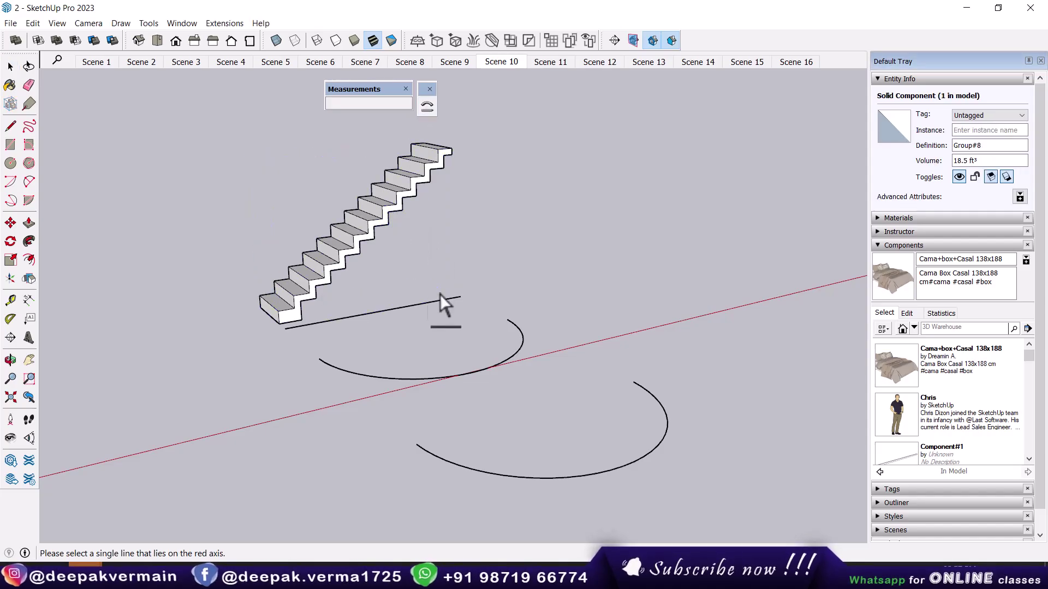
left_click(411, 306)
left_click(466, 371)
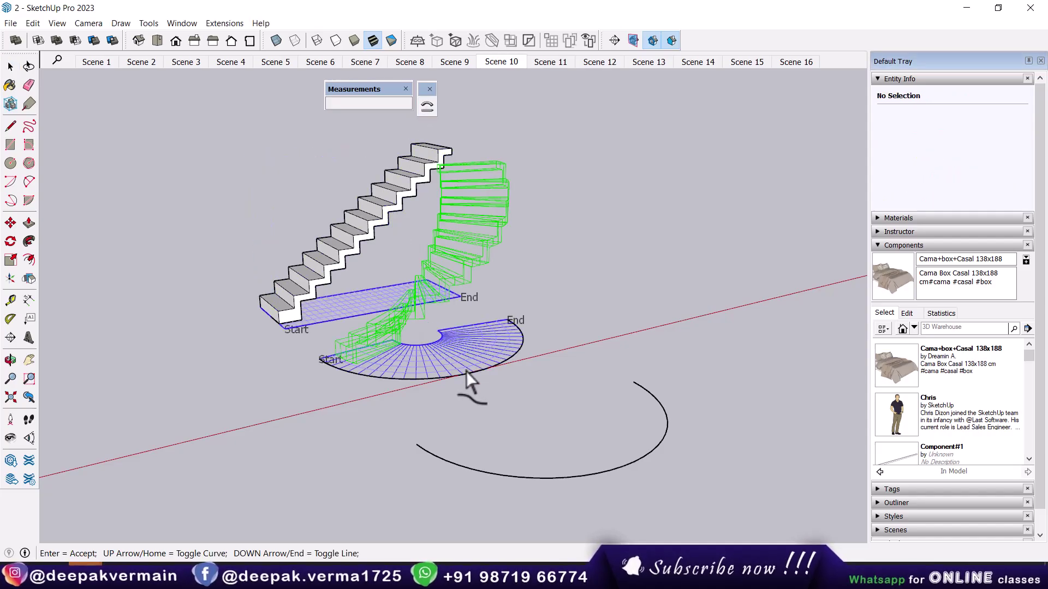
key("Return")
mouse_move(542, 388)
middle_mouse_down()
mouse_move(205, 285)
mouse_move(451, 393)
mouse_move(603, 411)
mouse_move(351, 281)
middle_mouse_up()
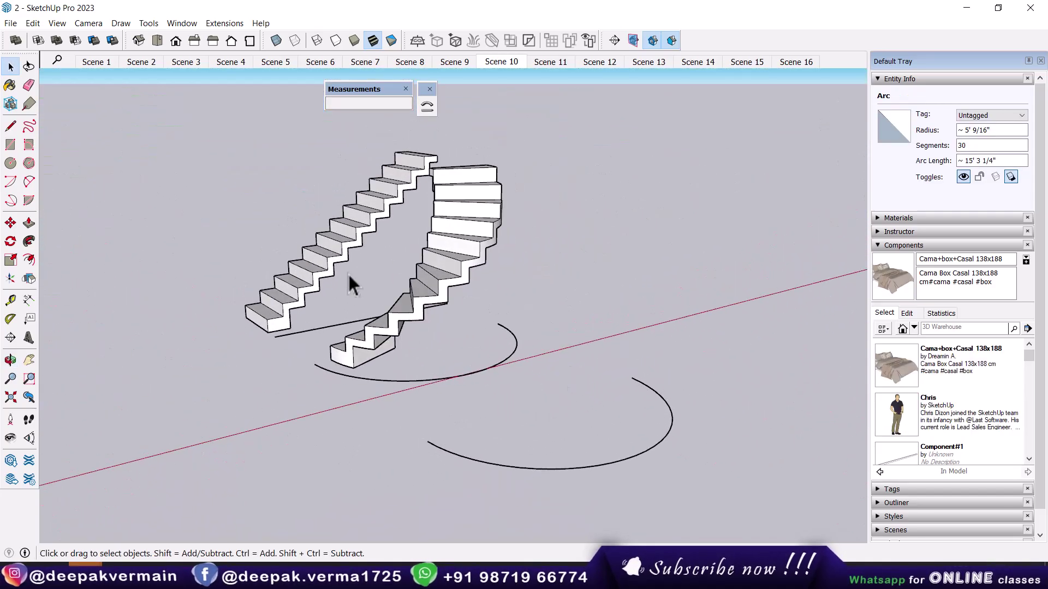
Bend another stair copy along the larger arc with its direction flipped outward
left_click(316, 254)
left_click(427, 106)
left_click(334, 325)
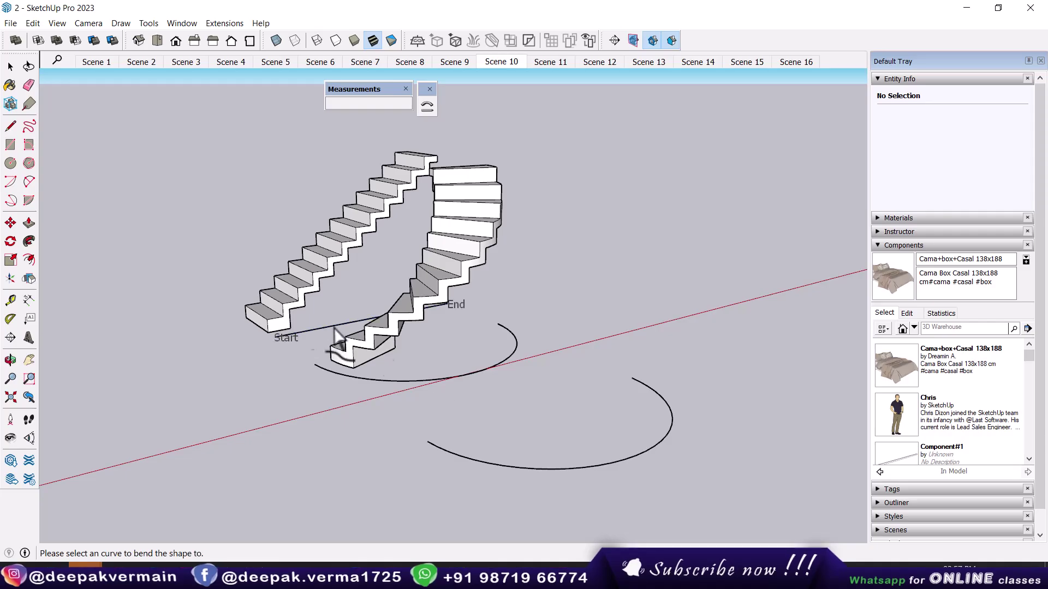
left_click(563, 467)
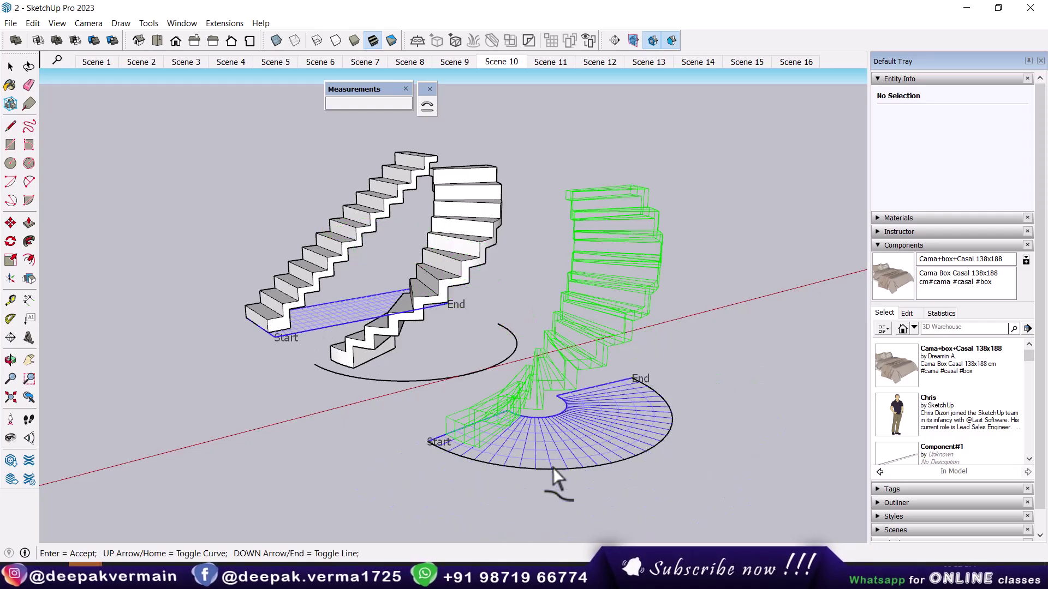
key("Down")
key("Up")
key("Up")
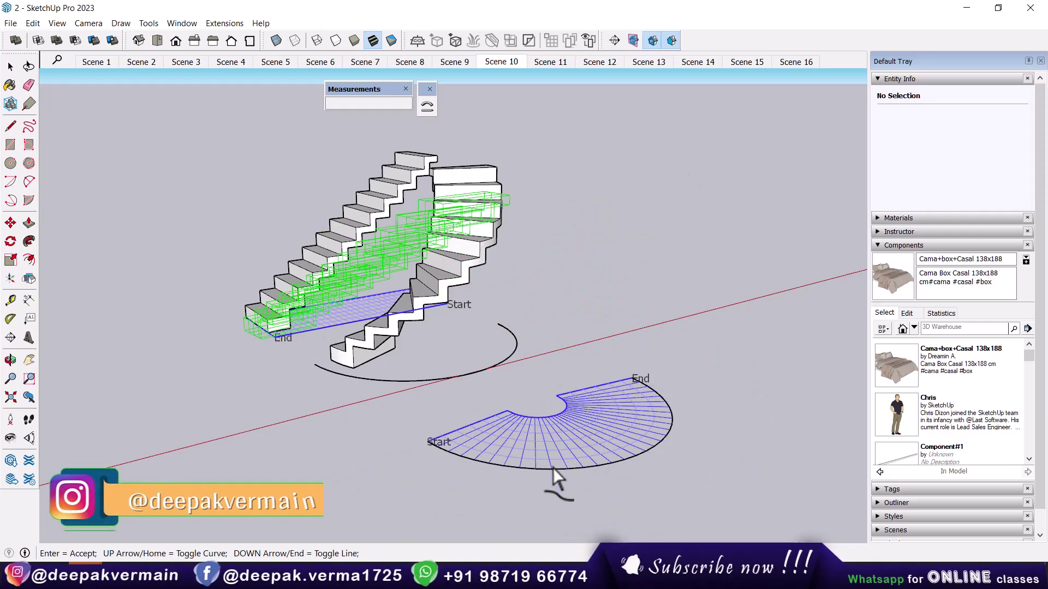
key("Up")
key("Up")
key("Return")
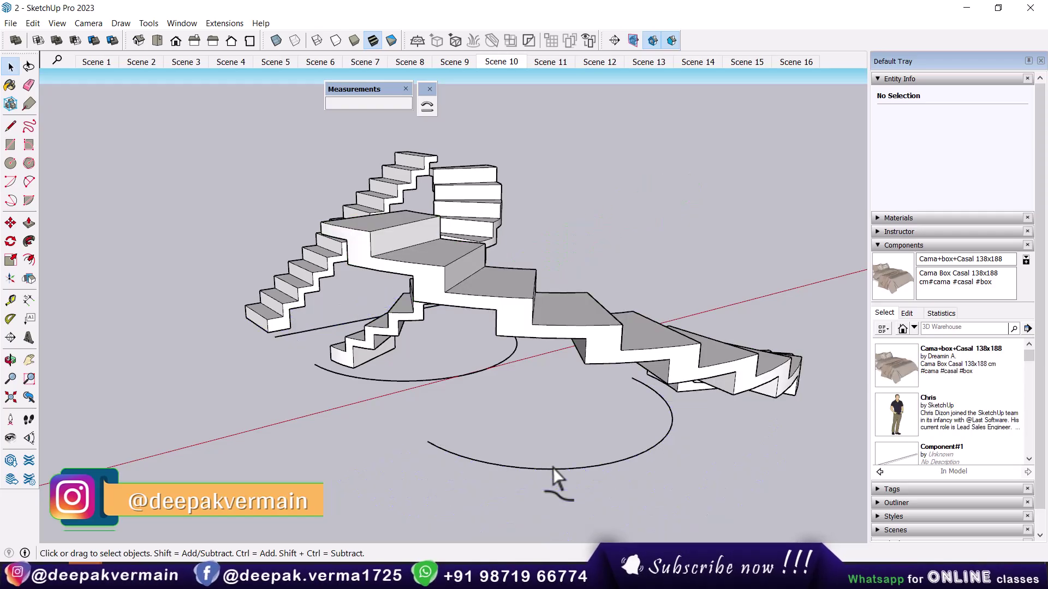
mouse_move(552, 467)
middle_mouse_down()
mouse_move(480, 397)
mouse_move(427, 426)
middle_mouse_up()
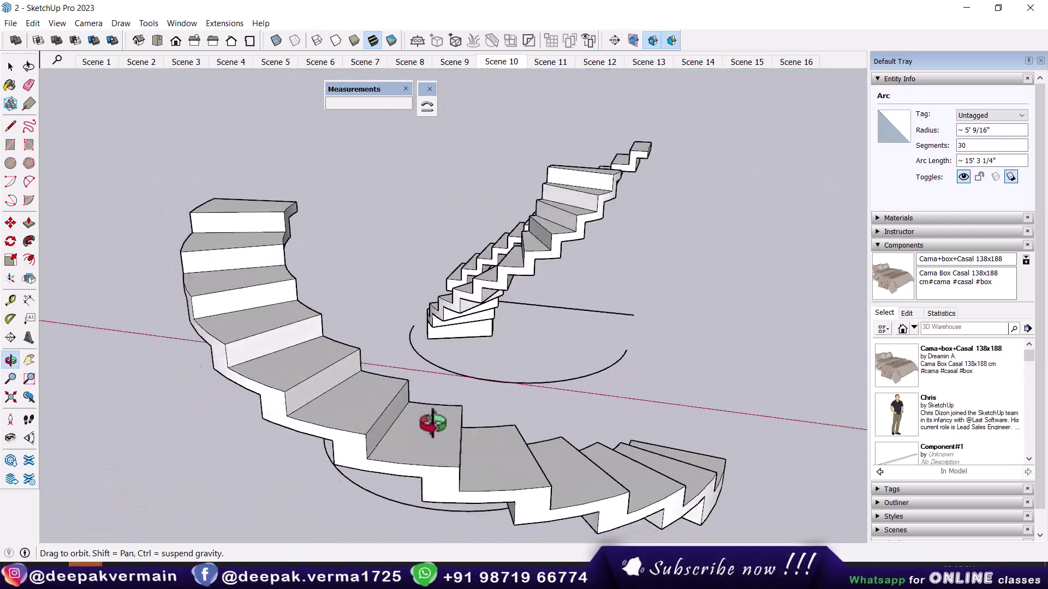
left_click(550, 63)
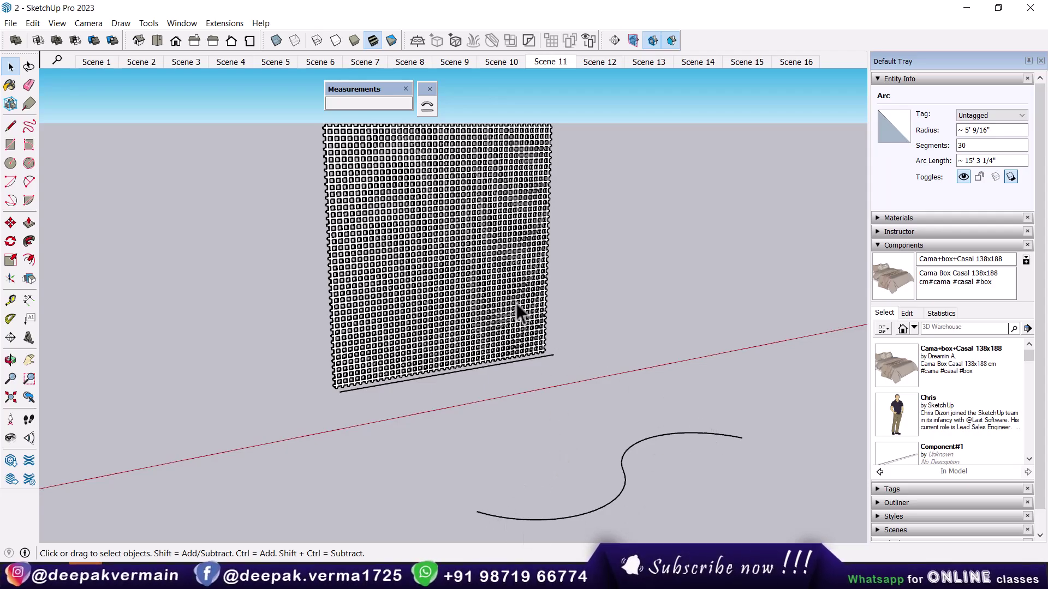
Bend a copy of the grid panel along the S-curve, using the line beneath it as reference
double_click(486, 260)
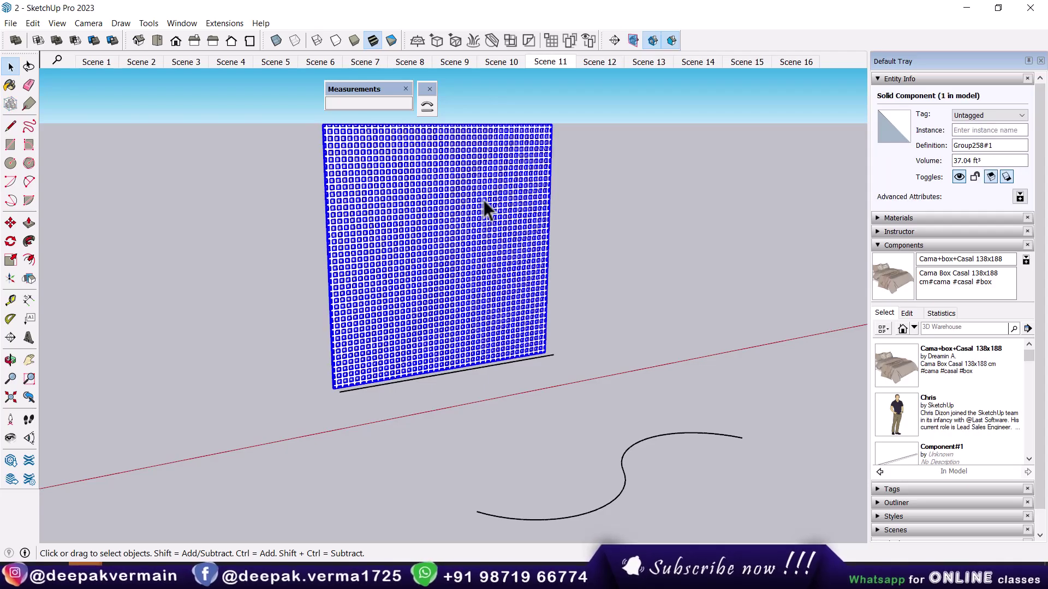
left_click(427, 105)
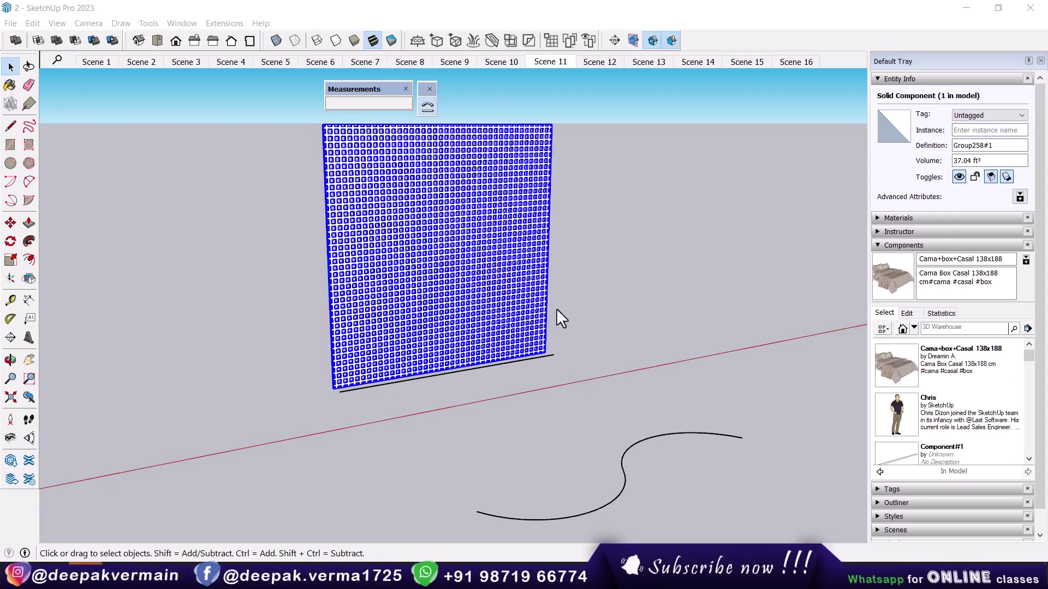
left_click(498, 363)
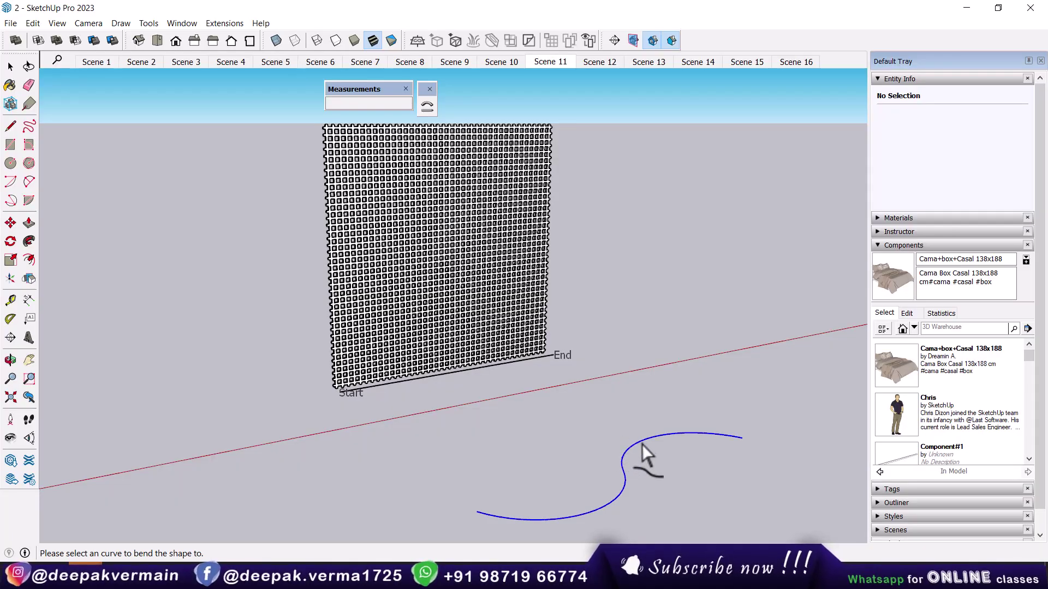
left_click(642, 444)
mouse_move(700, 415)
middle_mouse_down()
mouse_move(524, 431)
mouse_move(685, 425)
middle_mouse_up()
key("space")
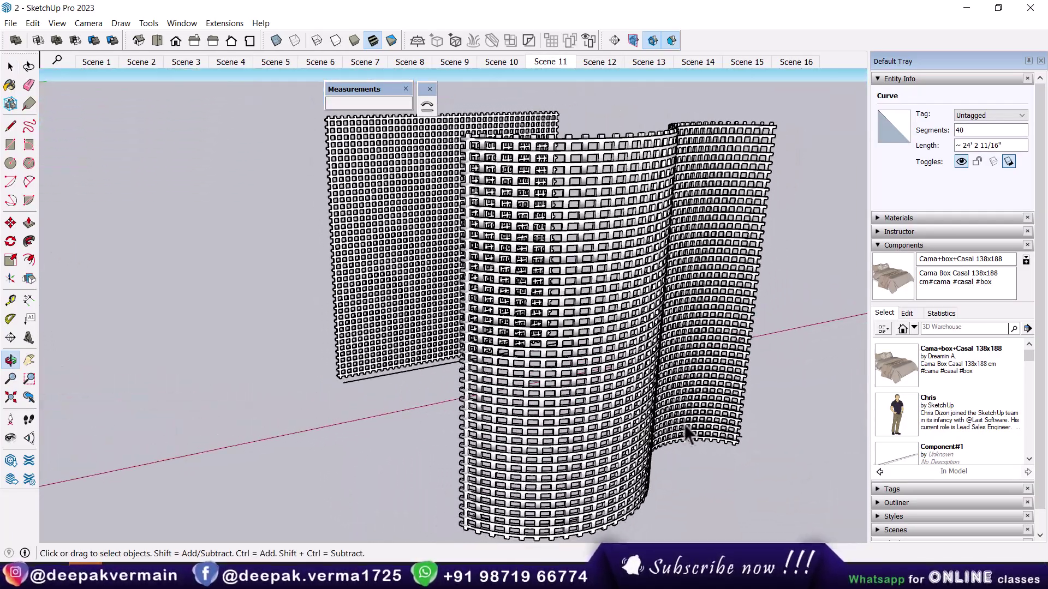
left_click(626, 385)
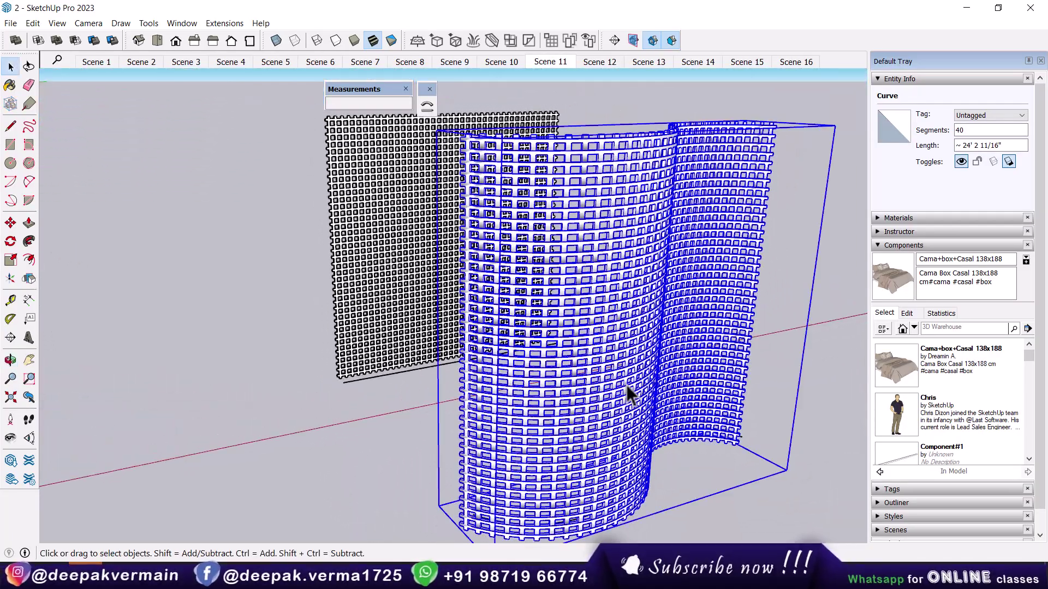
left_click(591, 64)
Bend a copy of the wedge ramp along the arc, using the line beneath it as reference
left_click(532, 296)
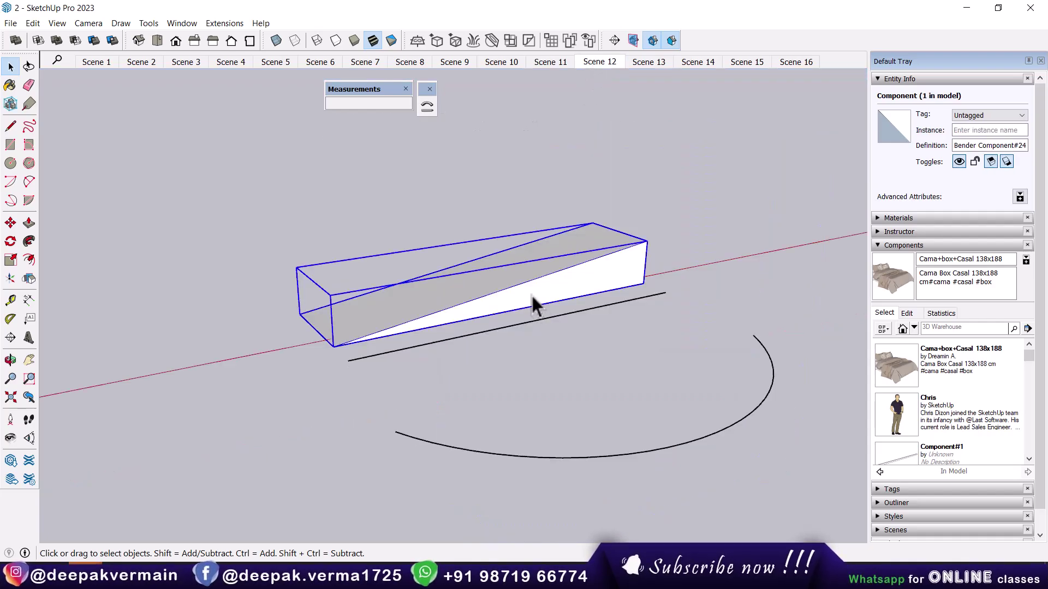
left_click(424, 108)
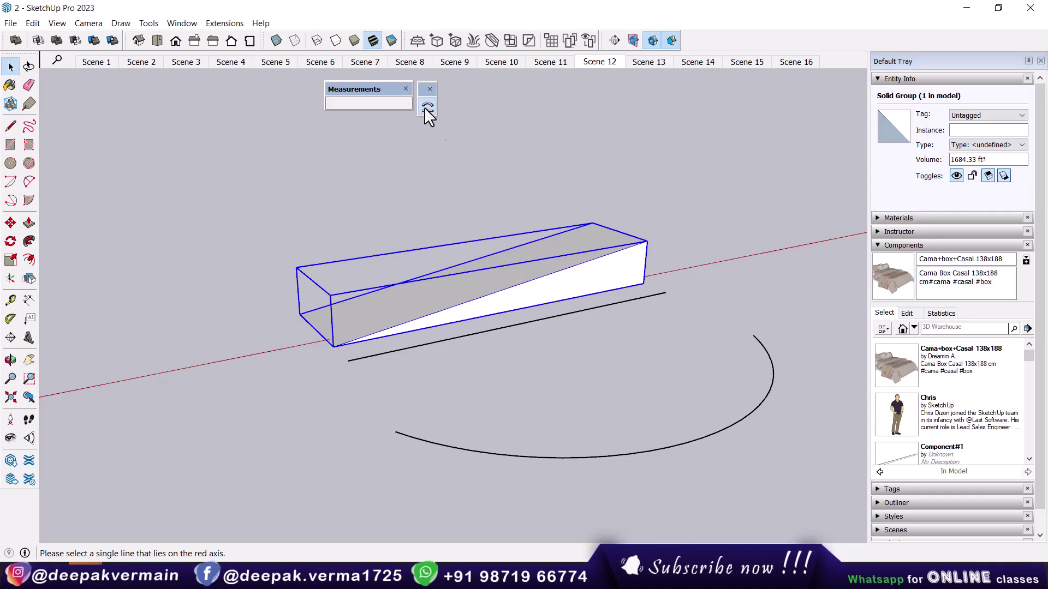
left_click(542, 317)
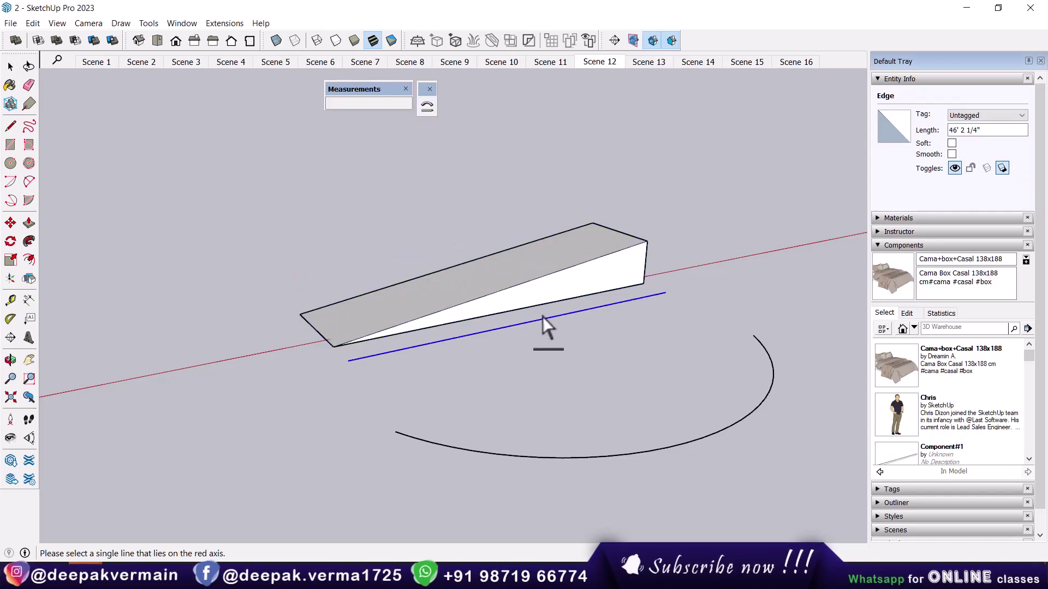
left_click(697, 435)
key("Return")
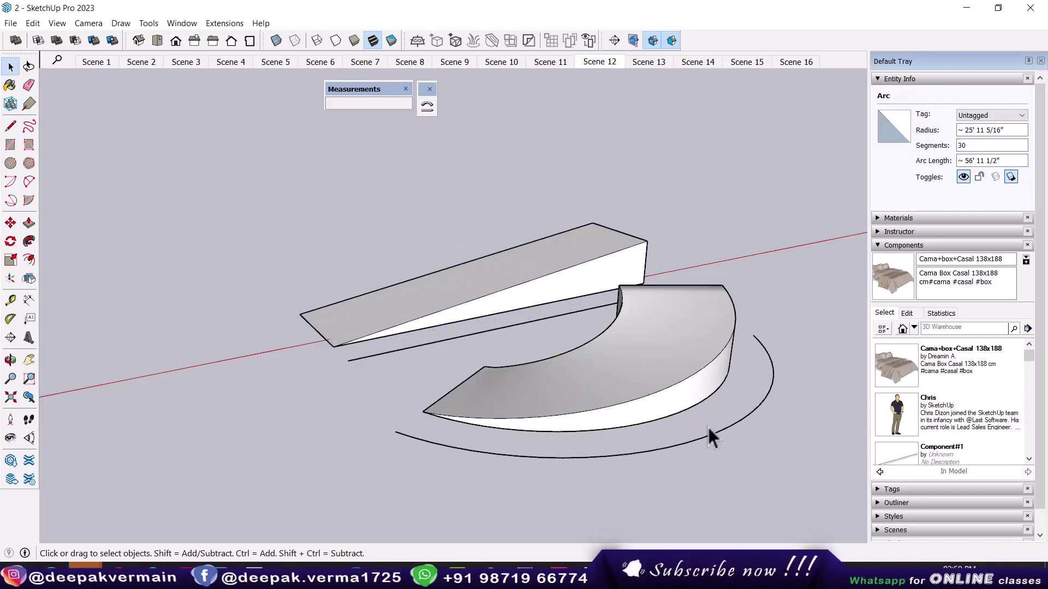
left_click(650, 61)
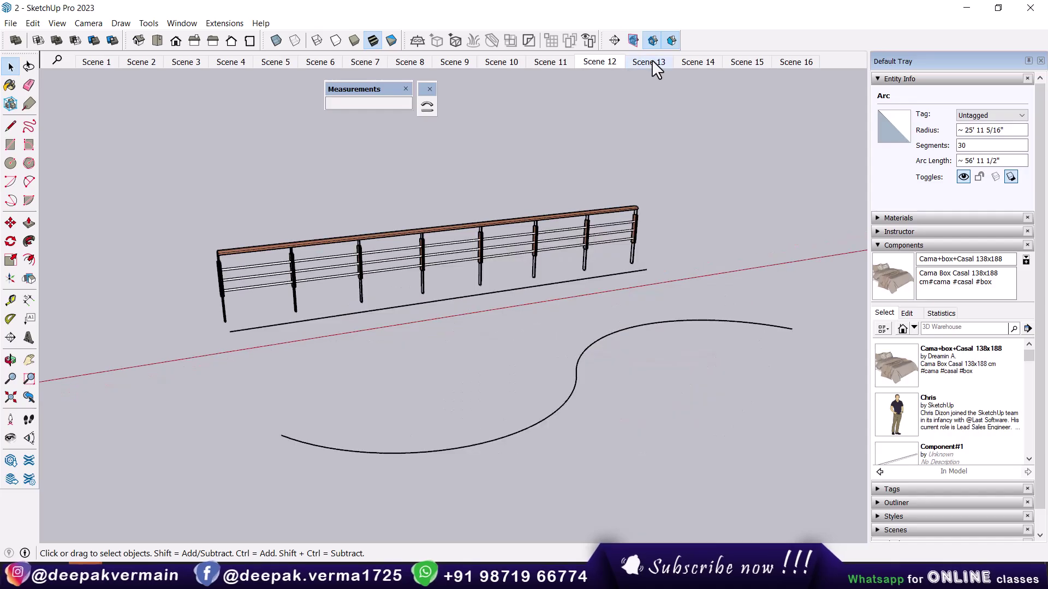
Bend a copy of the straight railing along the S-curve using the line underneath it
left_click(482, 240)
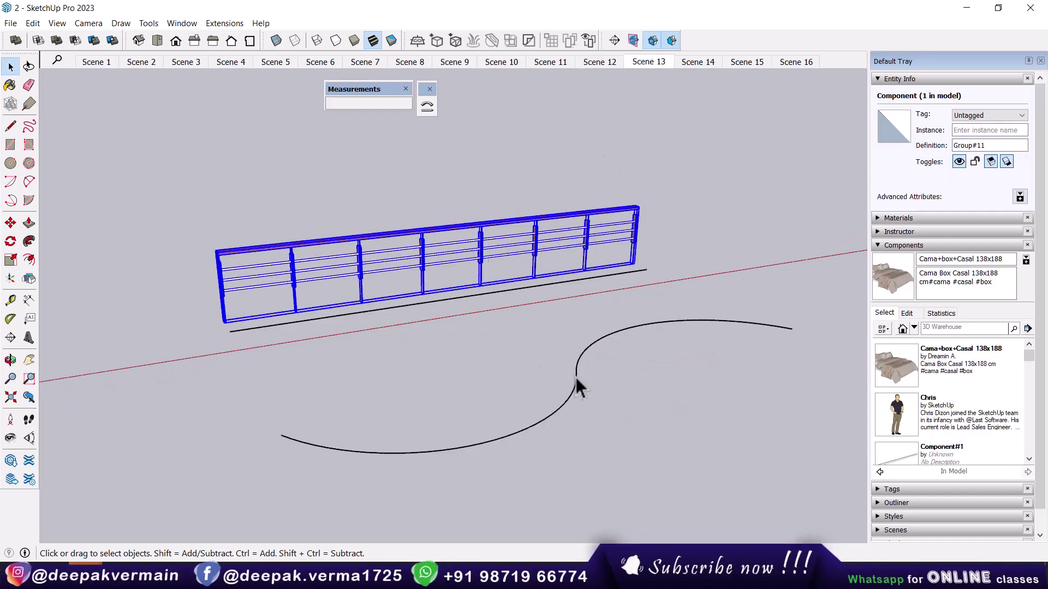
left_click(426, 106)
left_click(480, 295)
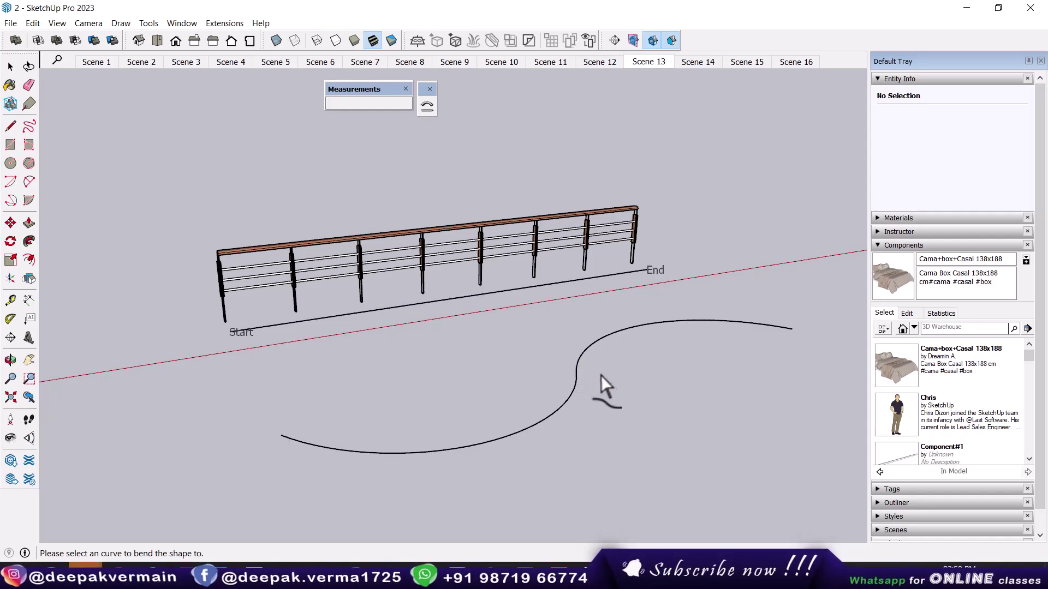
left_click(576, 363)
mouse_move(576, 363)
middle_mouse_down()
mouse_move(574, 346)
mouse_move(313, 346)
mouse_move(592, 402)
mouse_move(545, 379)
mouse_move(533, 393)
middle_mouse_up()
Start a new two-point arc in front of the railing, setting its start and end points
left_click(29, 182)
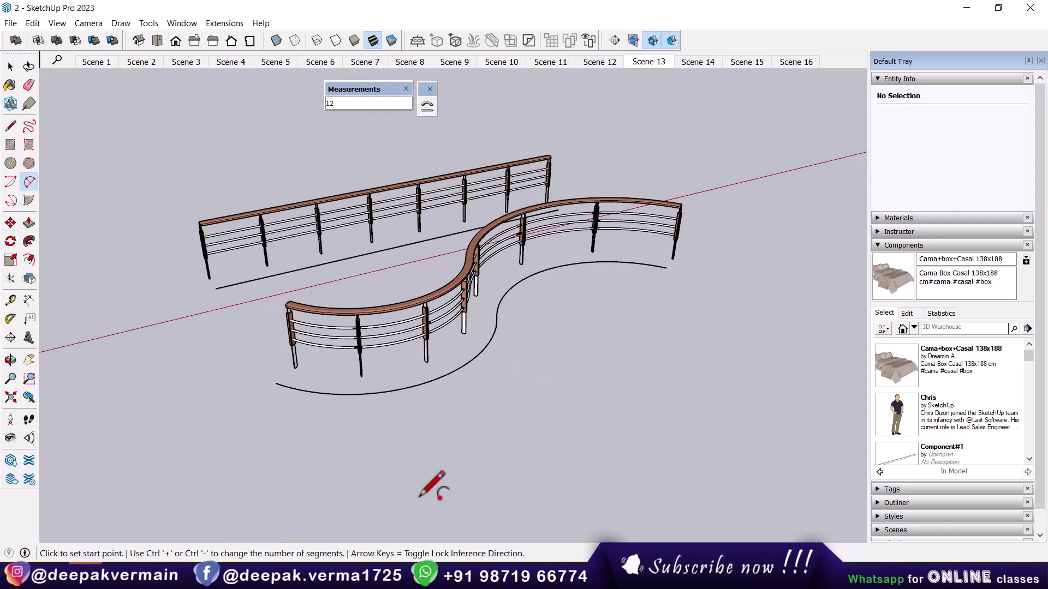
left_click(390, 522)
left_click(606, 435)
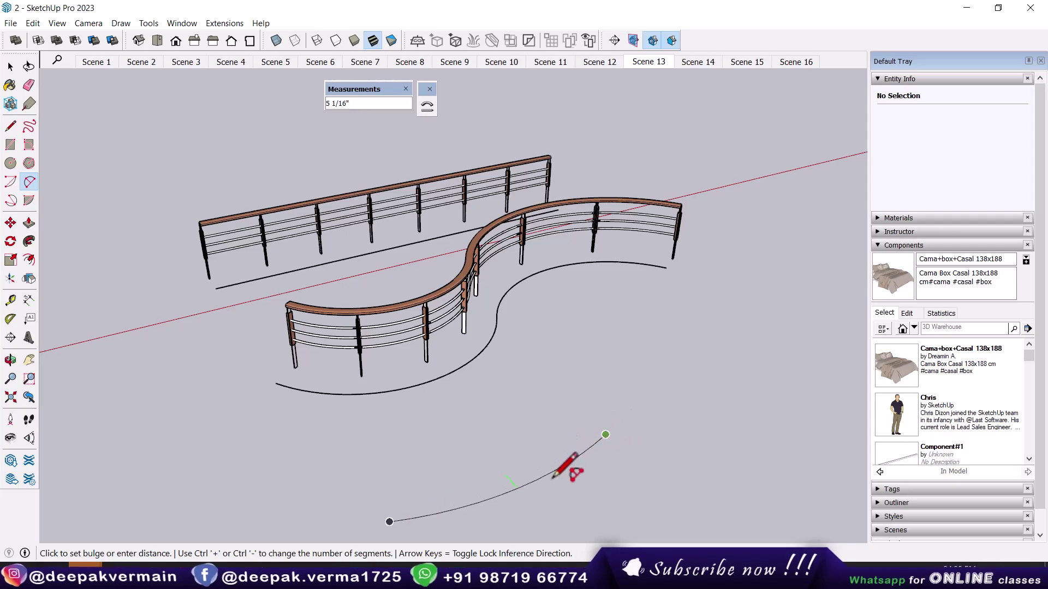
Finish the new arc's bulge and select it
left_click(563, 496)
middle_click_drag(563, 497, 518, 468)
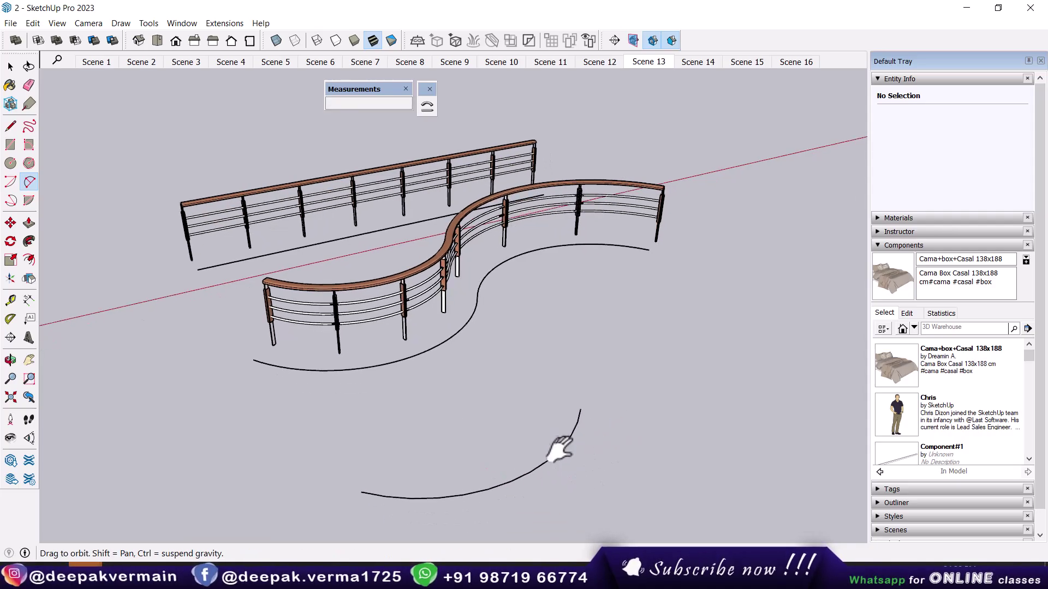
key("space")
left_click(510, 465)
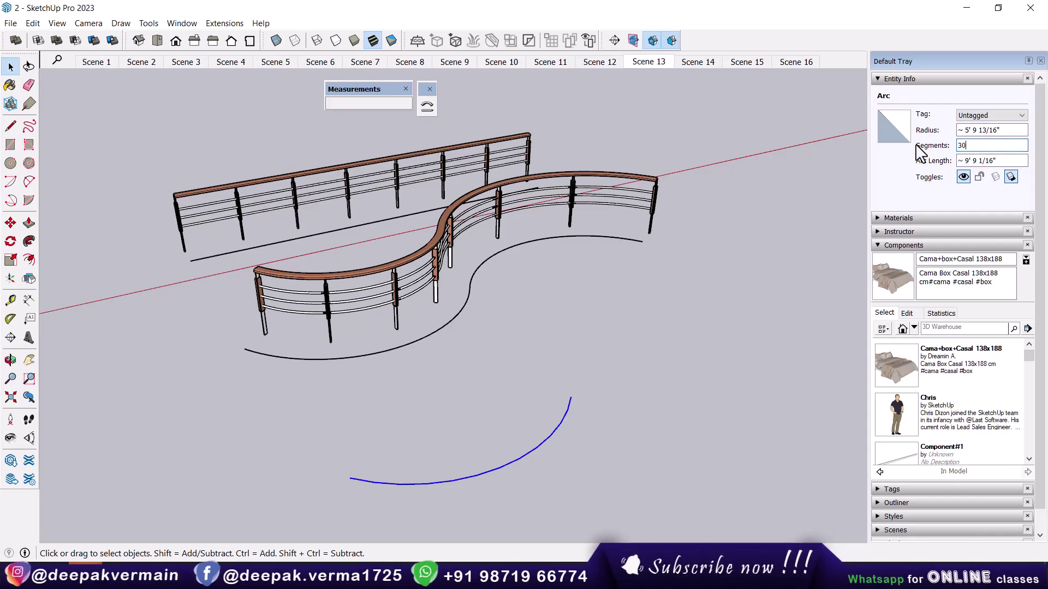
Mirror a copy of the arc about its end, then delete the duplicate copy
left_click(29, 279)
key("ctrl")
left_click_drag(475, 439, 568, 405)
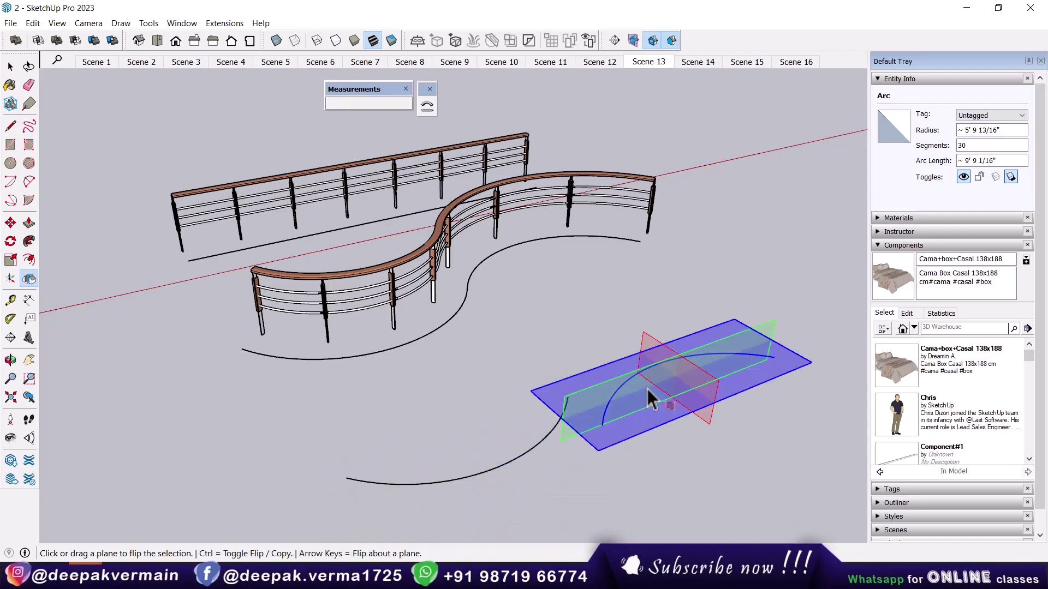
left_click(647, 389)
left_click_drag(622, 385, 570, 398)
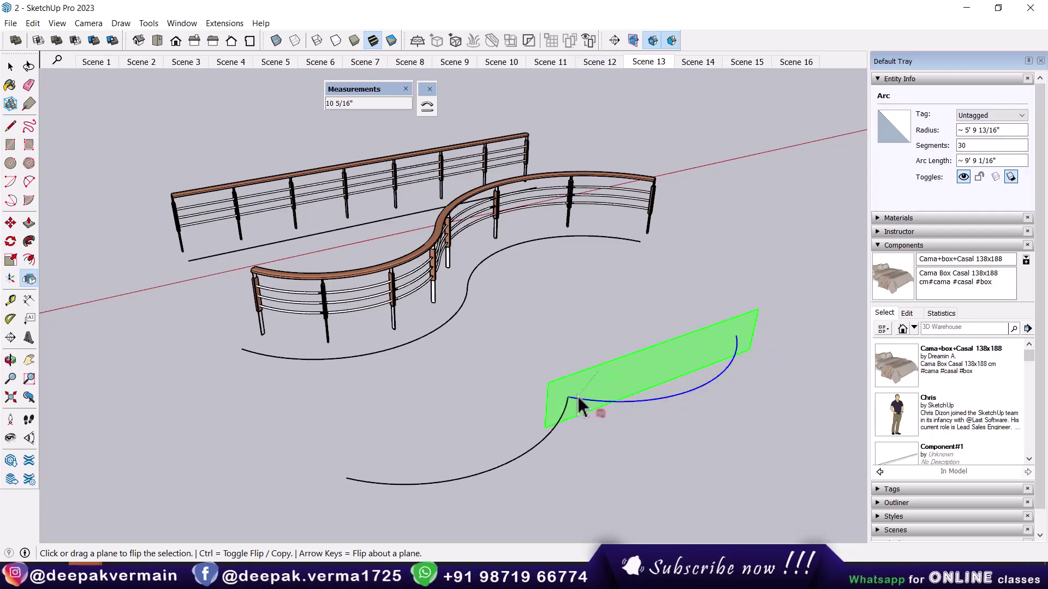
key("space")
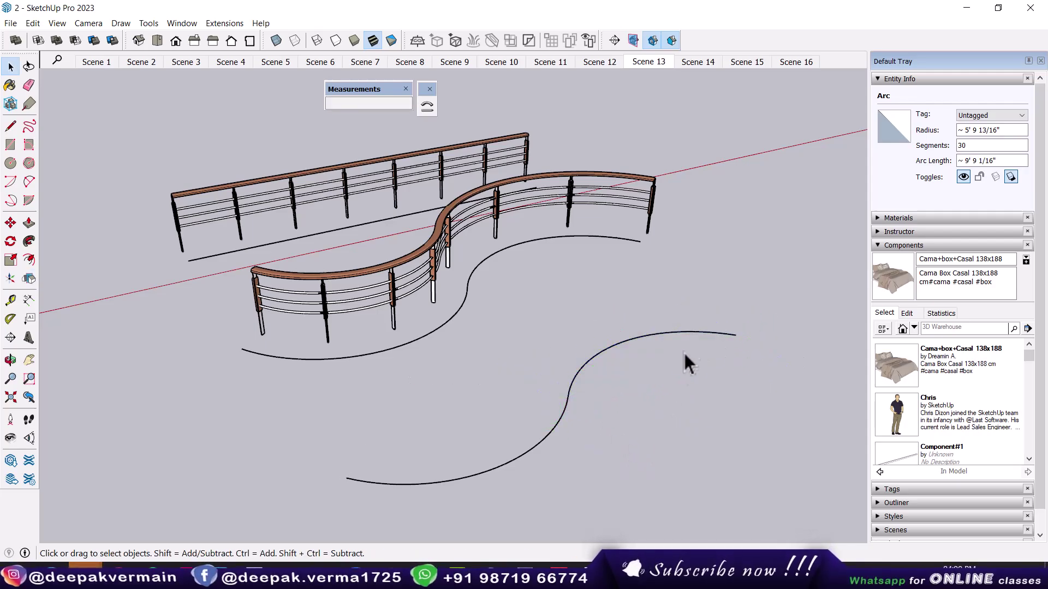
left_click_drag(689, 319, 651, 363)
key("Delete")
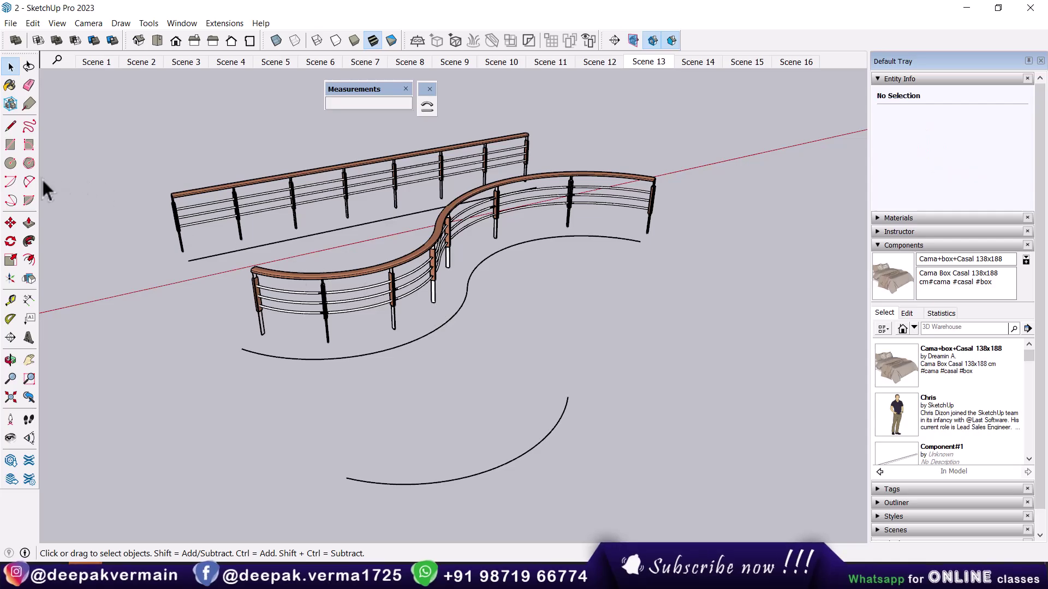
Draw a second arc continuing from the first arc's end
left_click(29, 181)
left_click(568, 396)
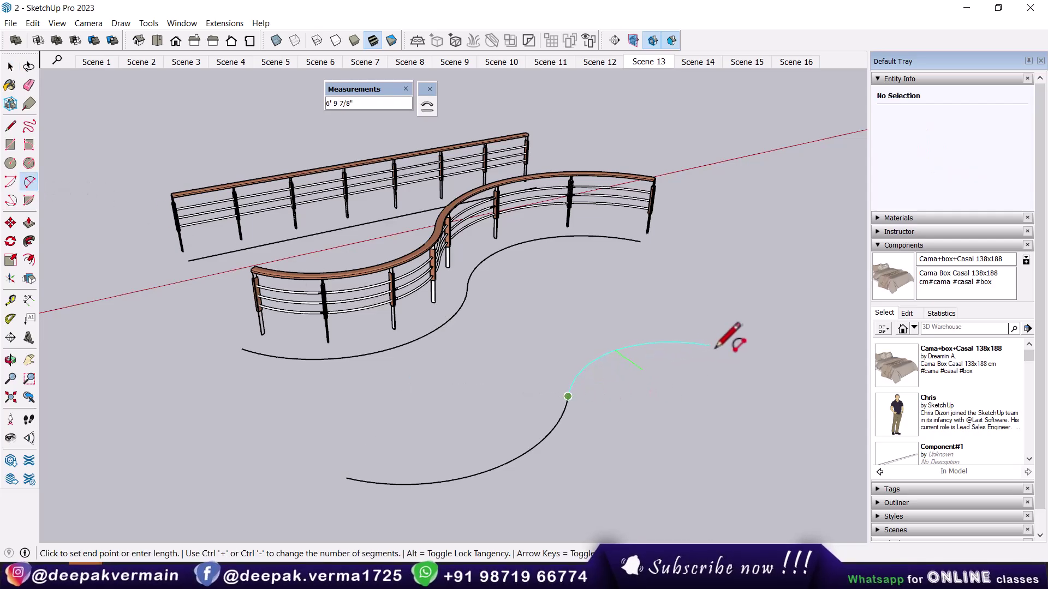
middle_click_drag(742, 334, 577, 426)
key("Escape")
middle_click_drag(760, 346, 594, 408)
key("space")
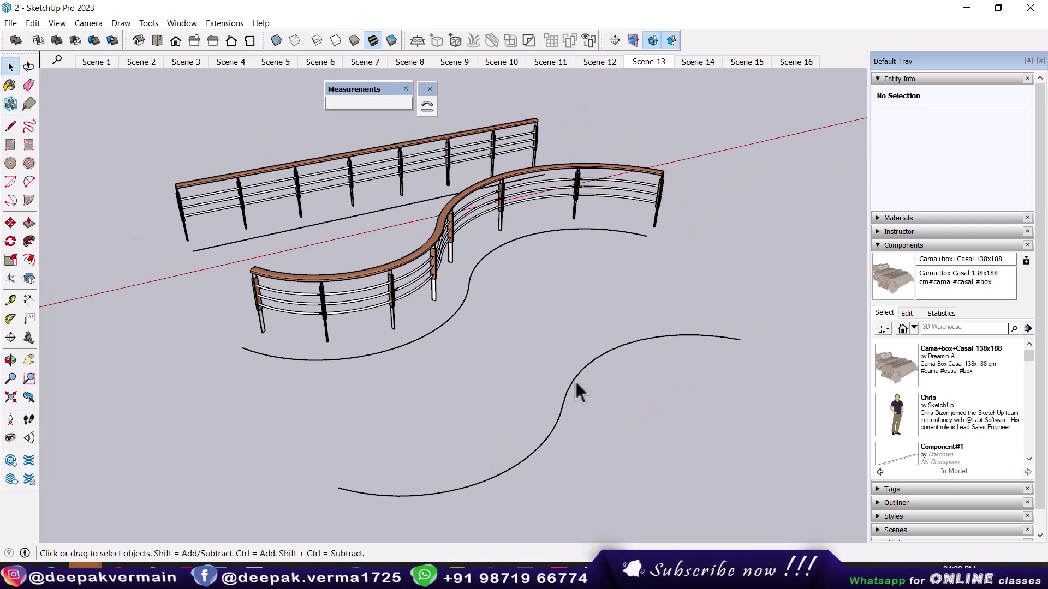
Weld the two lower arcs into a single S-shaped curve
left_click(556, 427)
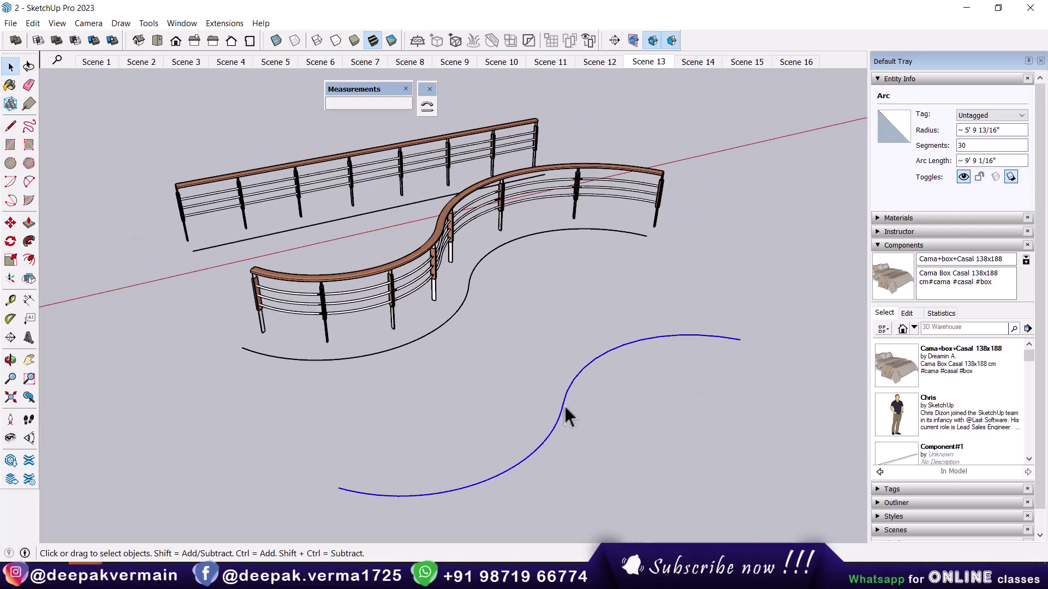
right_click(568, 418)
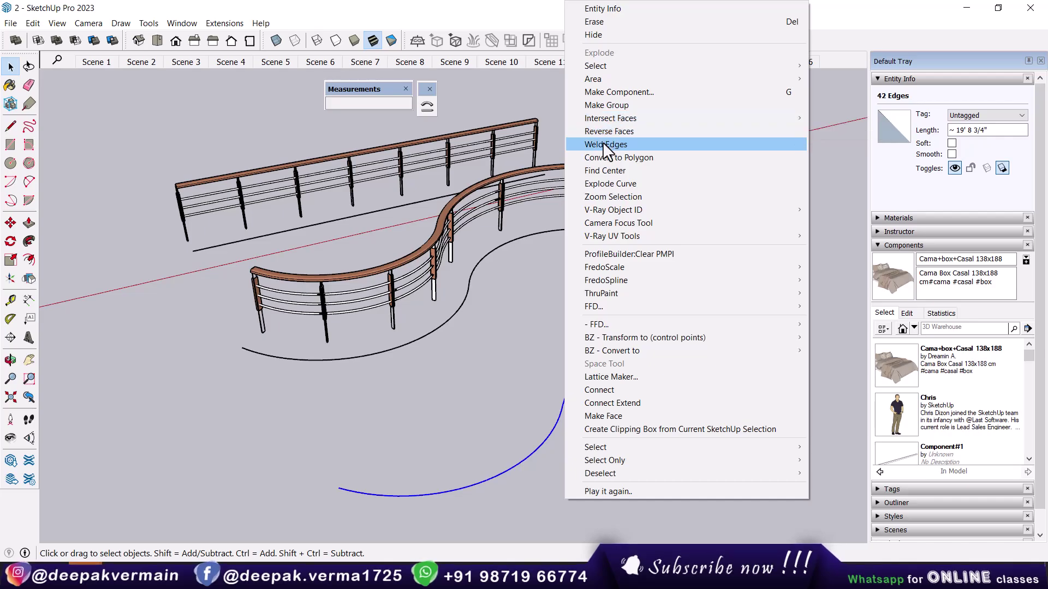
left_click(602, 144)
middle_click_drag(600, 384, 518, 315)
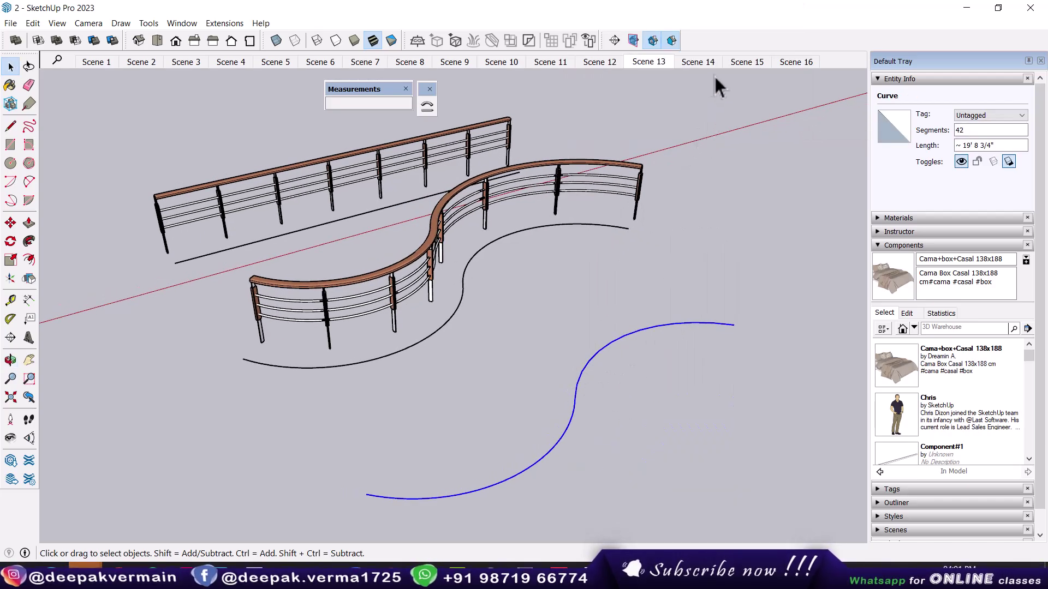
left_click(696, 62)
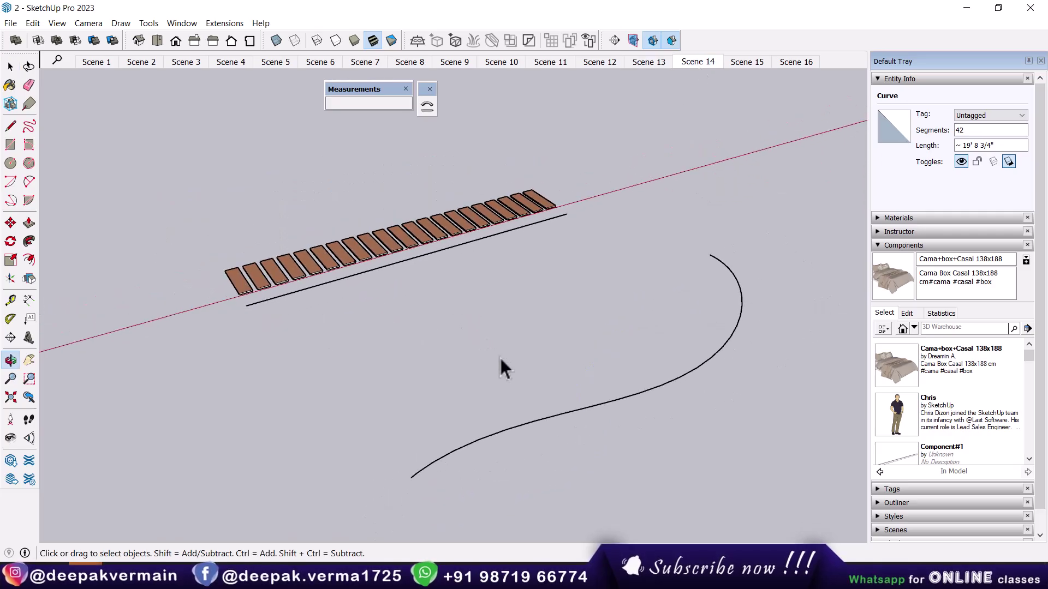
Bend a copy of the plank row along the S-shaped curve, using the straight line as reference
middle_click_drag(499, 359, 515, 365)
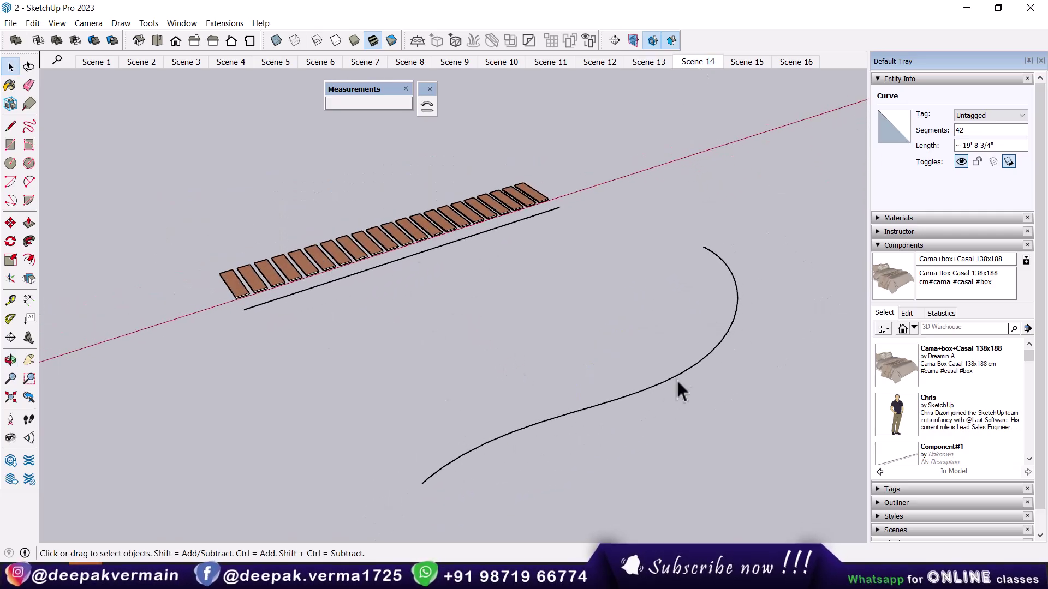
left_click(426, 235)
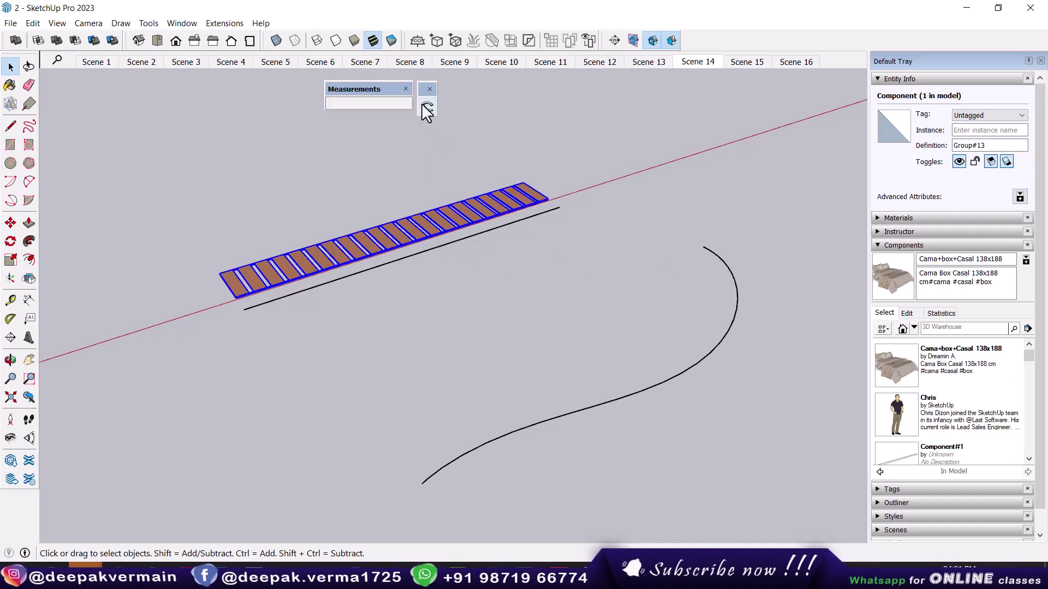
left_click(426, 107)
left_click(441, 244)
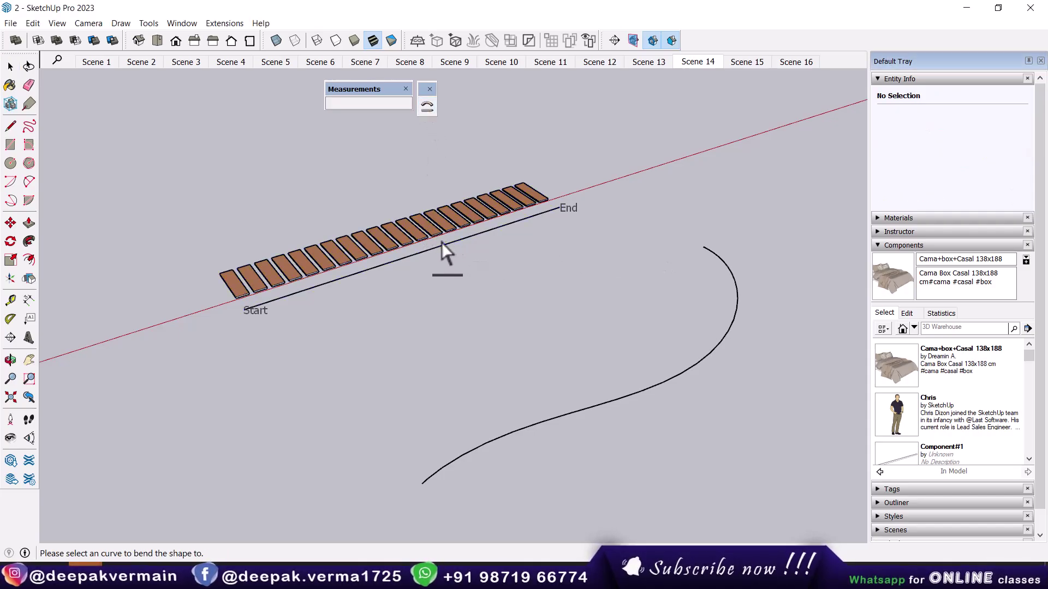
left_click(586, 405)
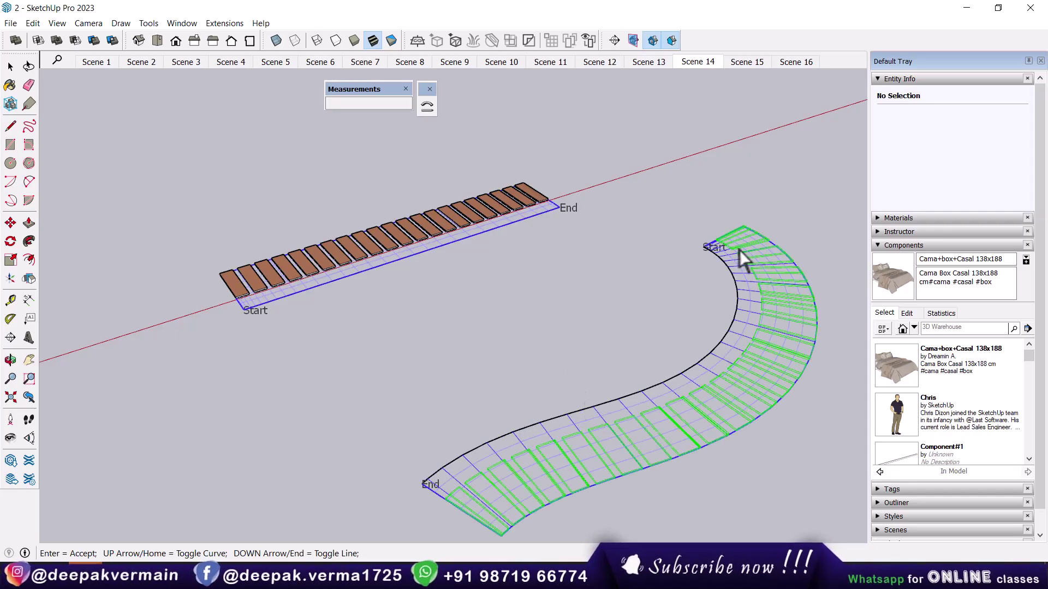
key("Return")
mouse_move(718, 300)
middle_mouse_down()
mouse_move(608, 428)
mouse_move(718, 498)
mouse_move(565, 406)
mouse_move(748, 421)
mouse_move(742, 399)
middle_mouse_up()
left_click(738, 64)
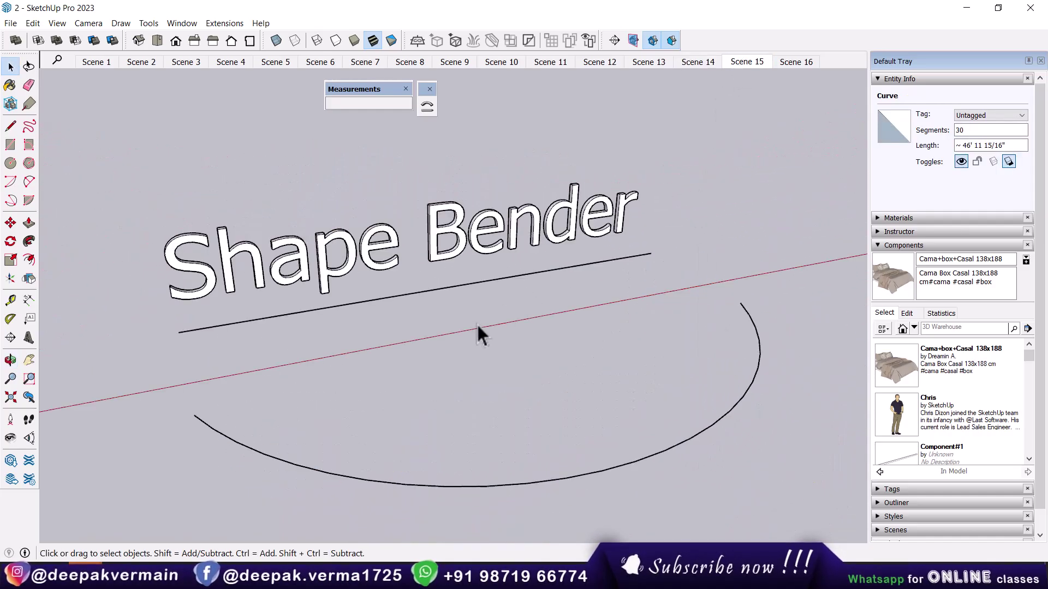
Bend a copy of the 'Shape Bender' 3D text along the large arc and zoom out to view it
left_click(470, 243)
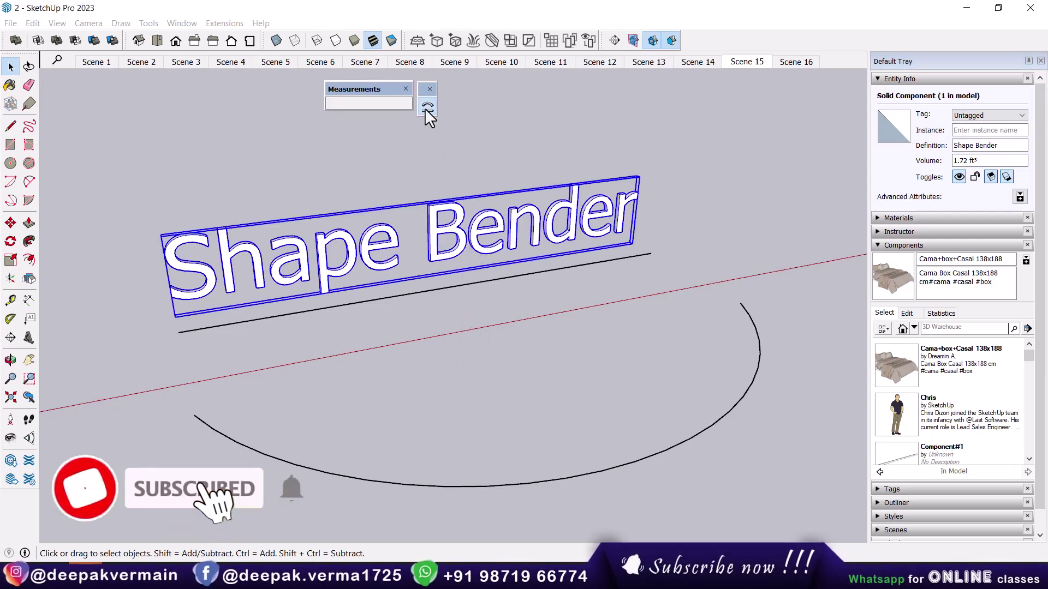
left_click(426, 107)
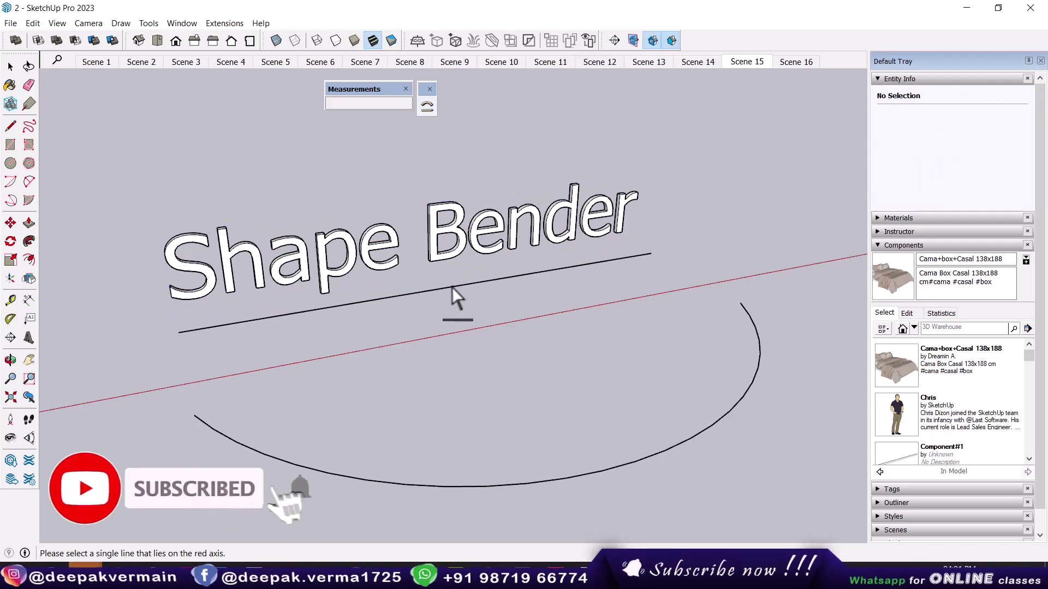
left_click(673, 443)
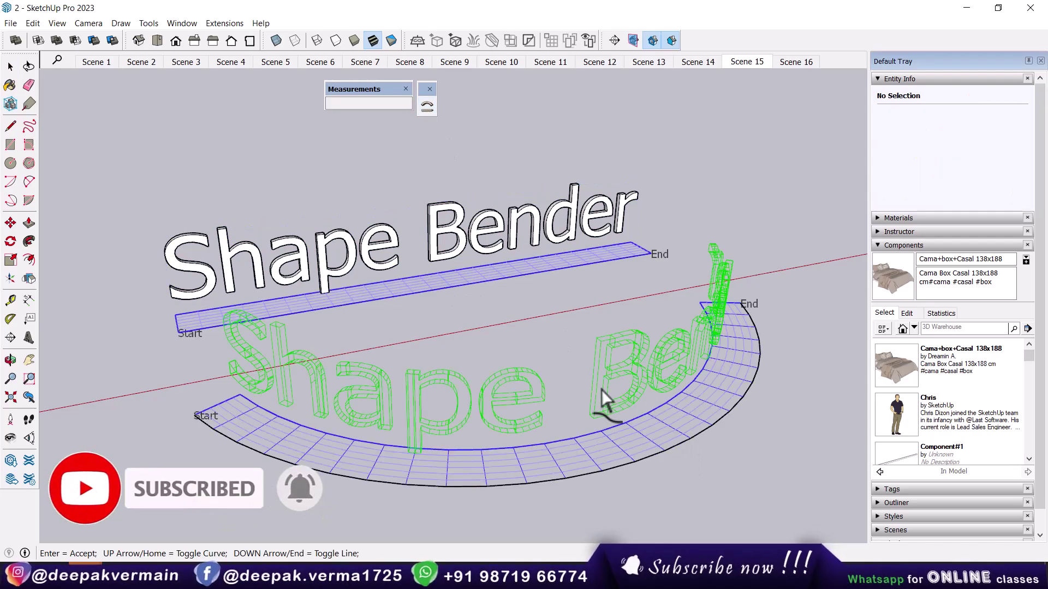
key("Return")
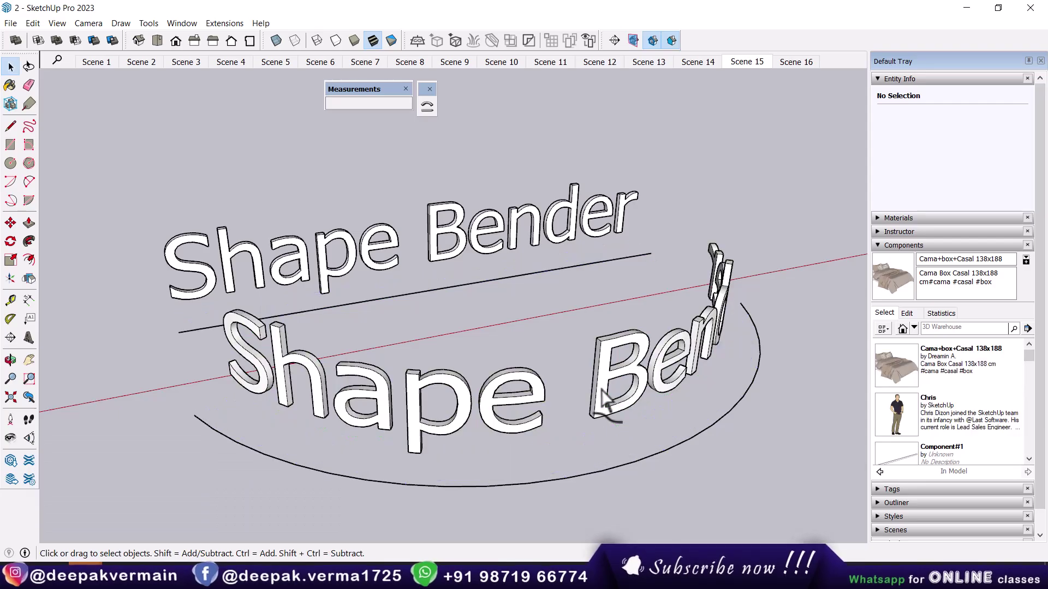
mouse_move(602, 394)
middle_mouse_down()
mouse_move(664, 381)
mouse_move(391, 227)
mouse_move(358, 269)
mouse_move(145, 342)
mouse_move(257, 392)
mouse_move(573, 402)
mouse_move(706, 381)
middle_mouse_up()
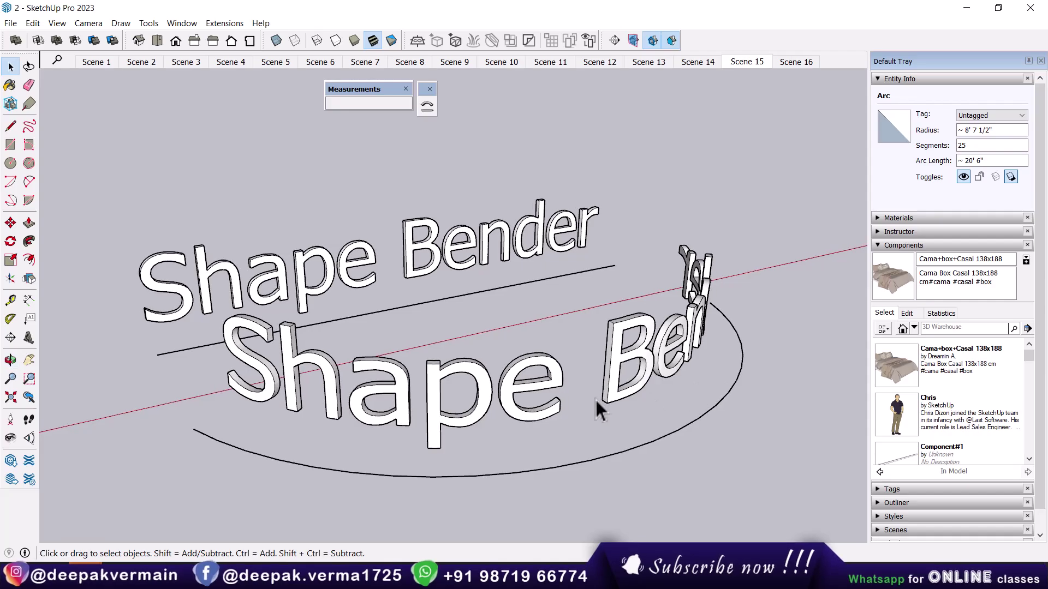
scroll(596, 401, "down", 2)
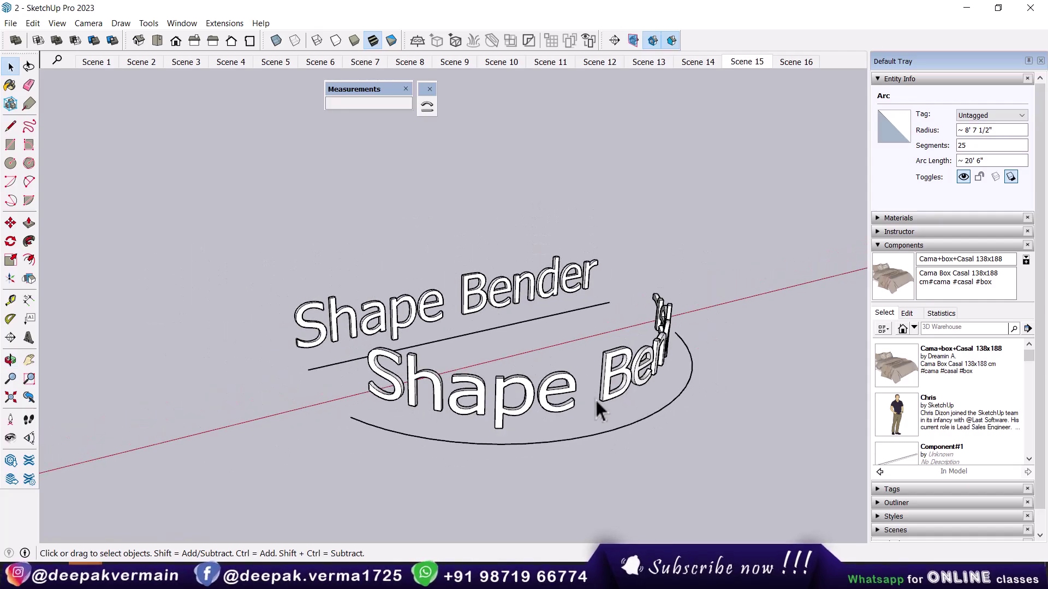
scroll(545, 405, "down", 1)
Flip through the curved walls, slats, windows and curved stairs scenes
middle_click_drag(457, 420, 863, 320, "shift")
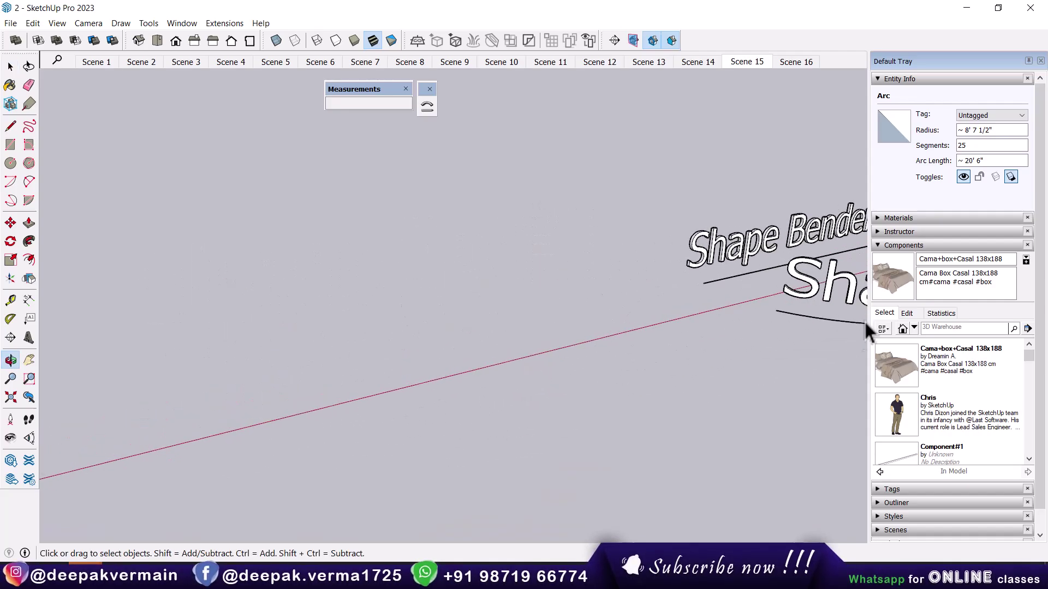
left_click(93, 62)
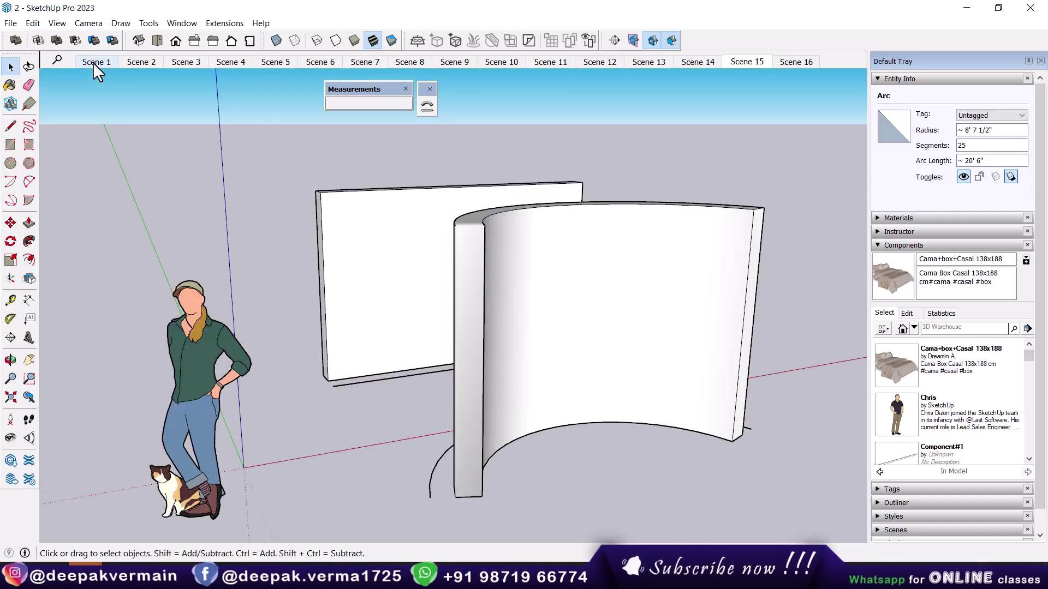
left_click(146, 59)
left_click(180, 61)
left_click(221, 61)
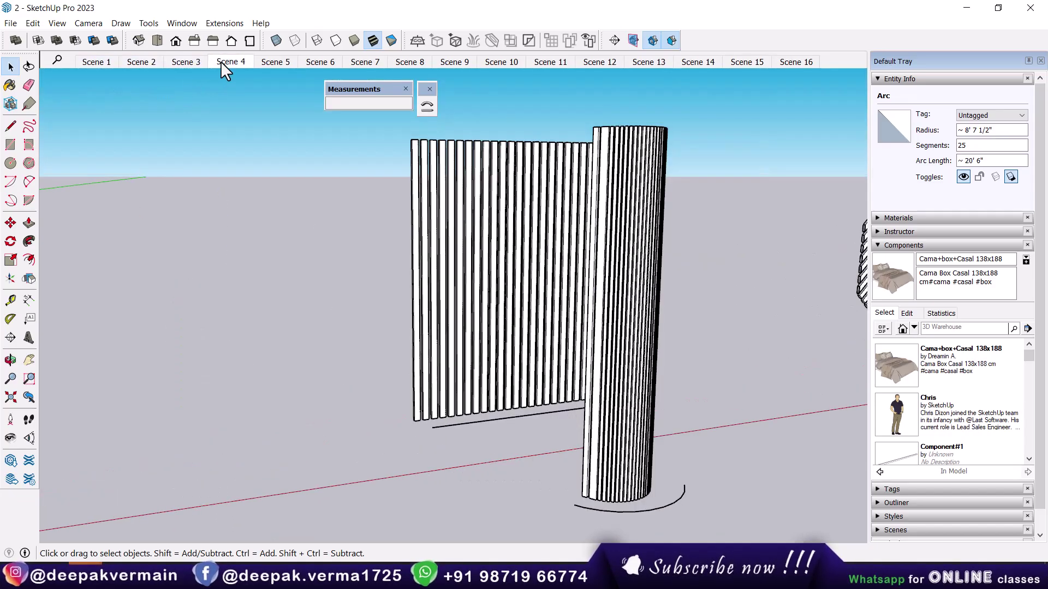
middle_click_drag(460, 247, 477, 329)
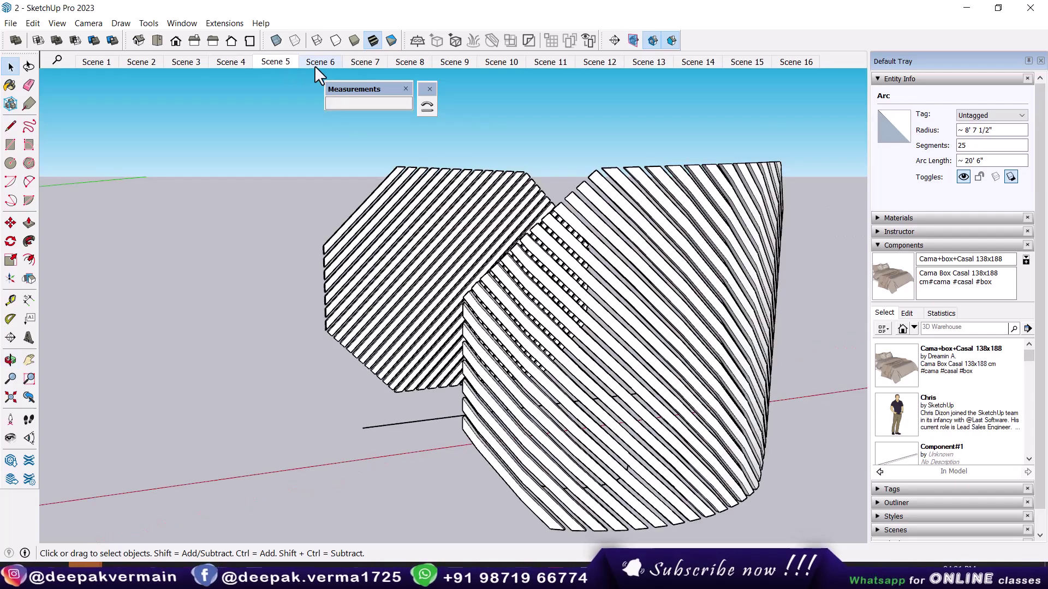
left_click(314, 65)
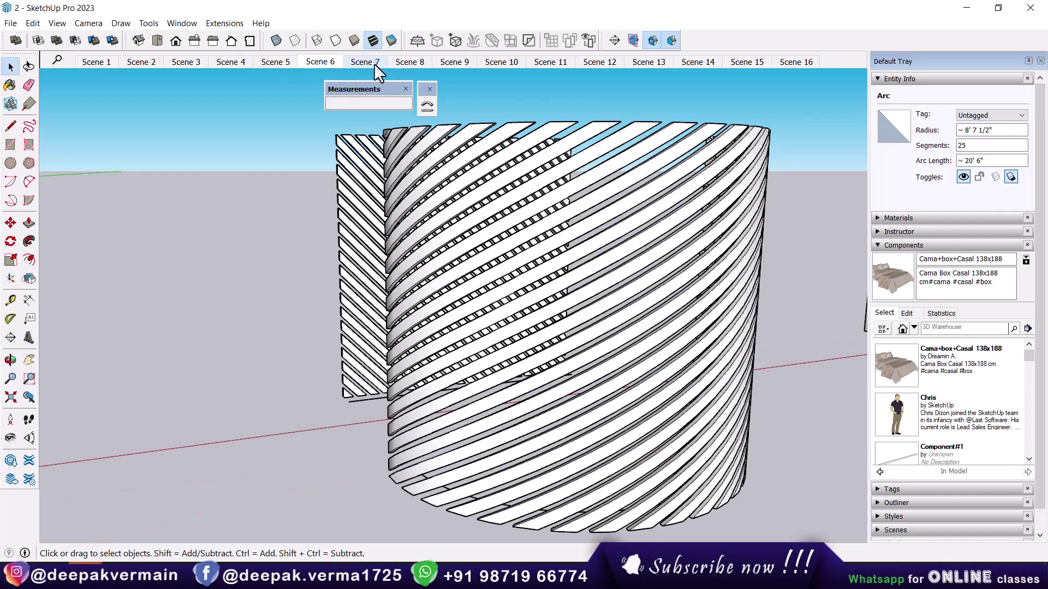
left_click(376, 63)
left_click(452, 63)
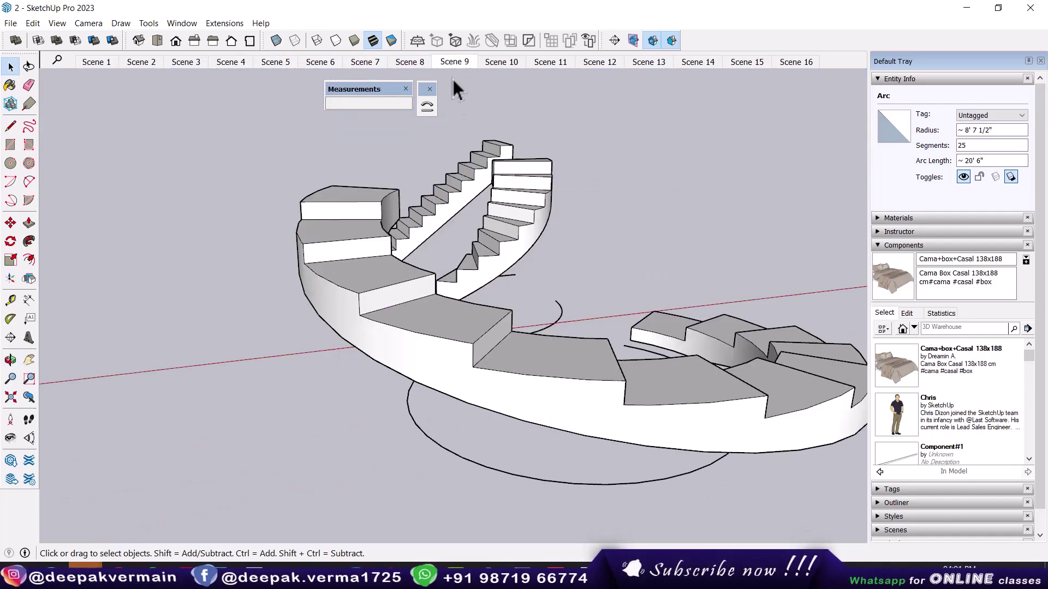
Zoom, orbit and pan across the model past the stairs and ramp to the railings
scroll(450, 176, "down", 3)
middle_click_drag(450, 177, 526, 330)
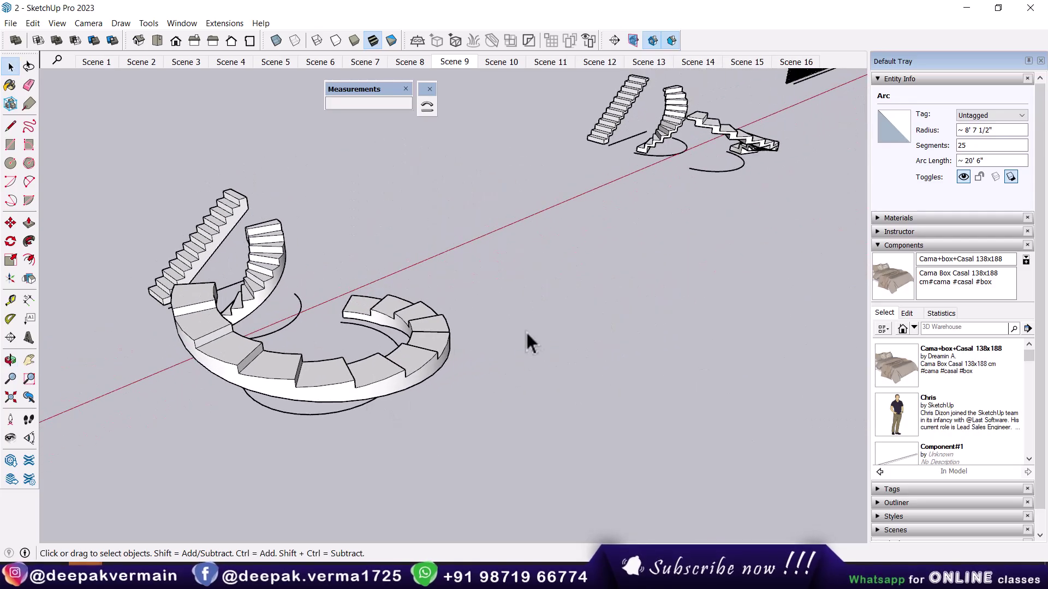
scroll(525, 330, "up", 3)
mouse_move(241, 470)
middle_mouse_down()
mouse_move(613, 215)
mouse_move(515, 398)
middle_mouse_up()
scroll(606, 391, "up", 3)
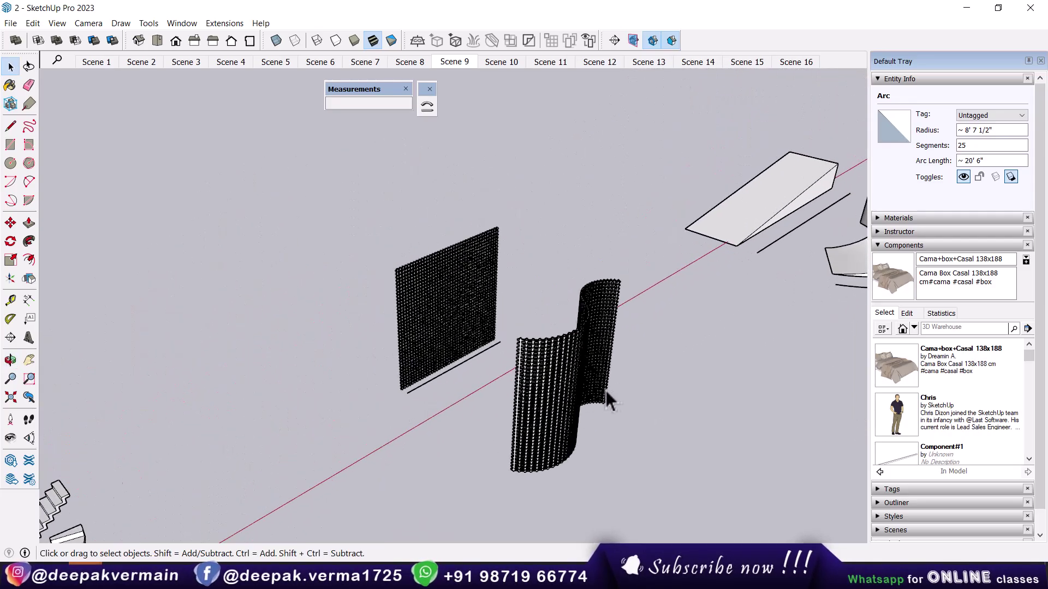
middle_click_drag(606, 390, 358, 439, "shift")
scroll(327, 445, "up", 3)
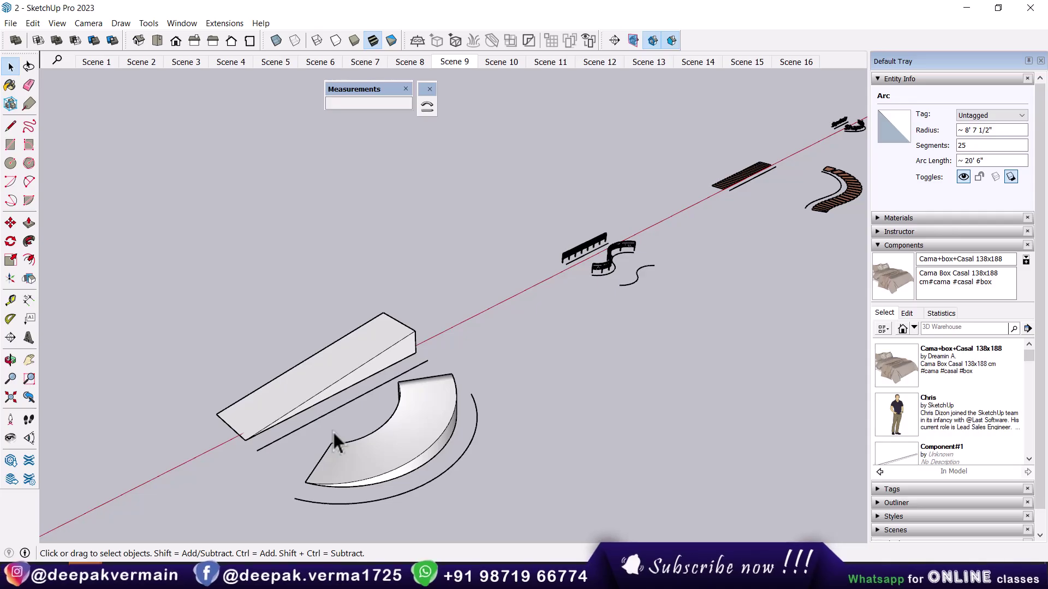
scroll(512, 259, "up", 3)
scroll(628, 272, "up", 1)
mouse_move(595, 273)
middle_mouse_down()
mouse_move(553, 273)
mouse_move(539, 287)
middle_mouse_up()
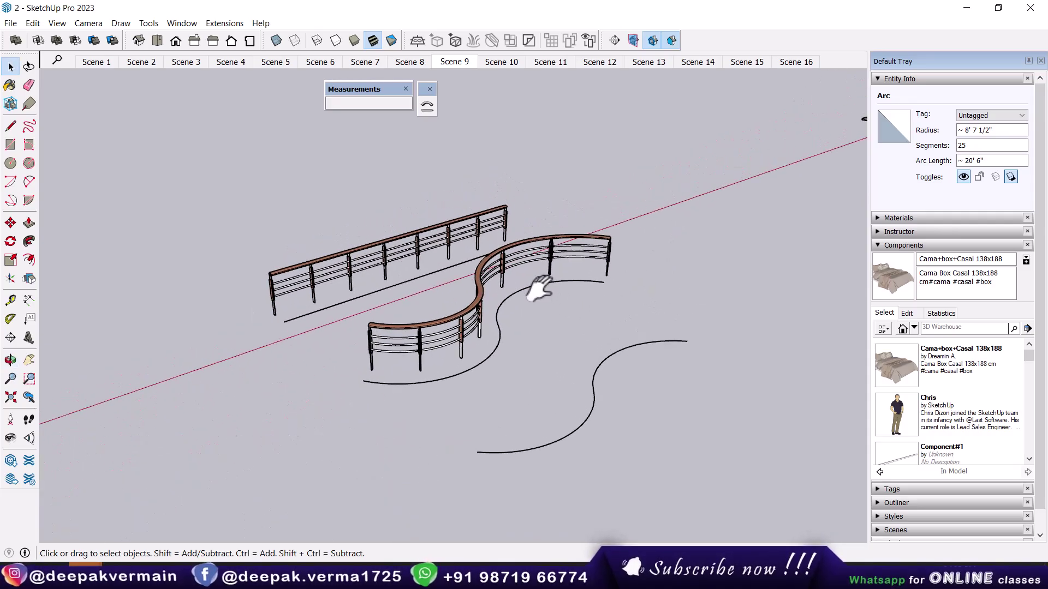